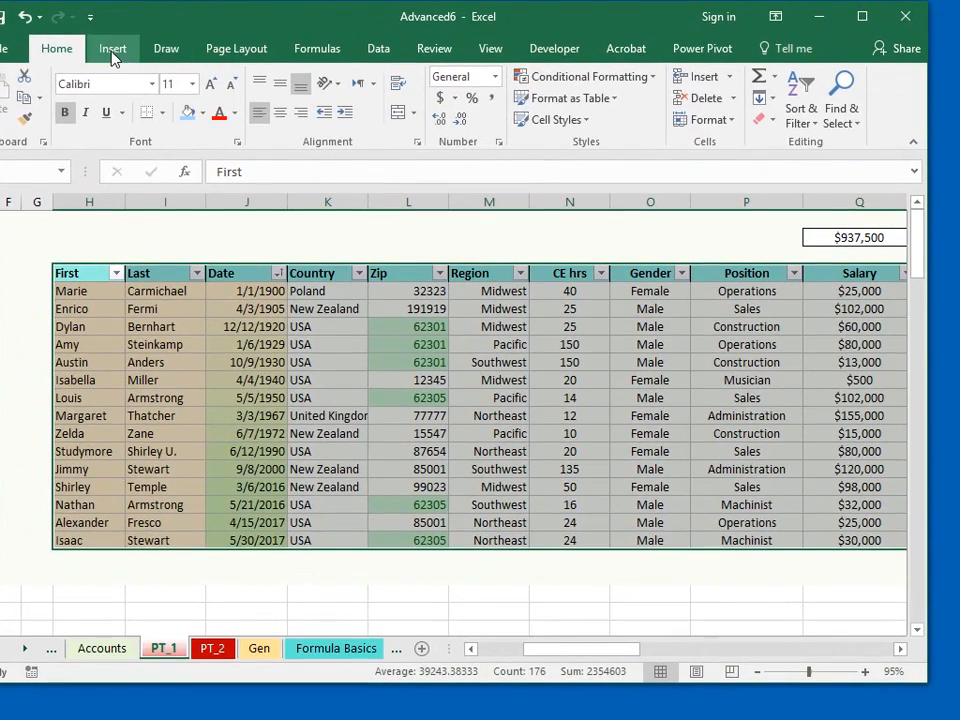
- Insert a PivotTable from PT_1!$H$4:$R$19 on the existing worksheet at cell J23
click(114, 55)
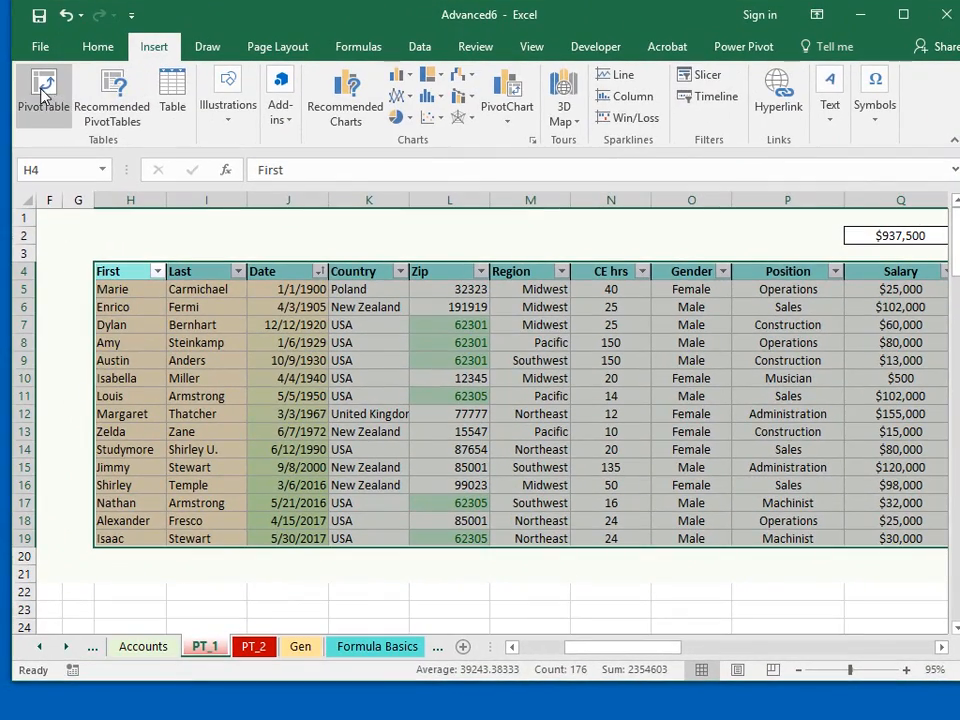
click(44, 92)
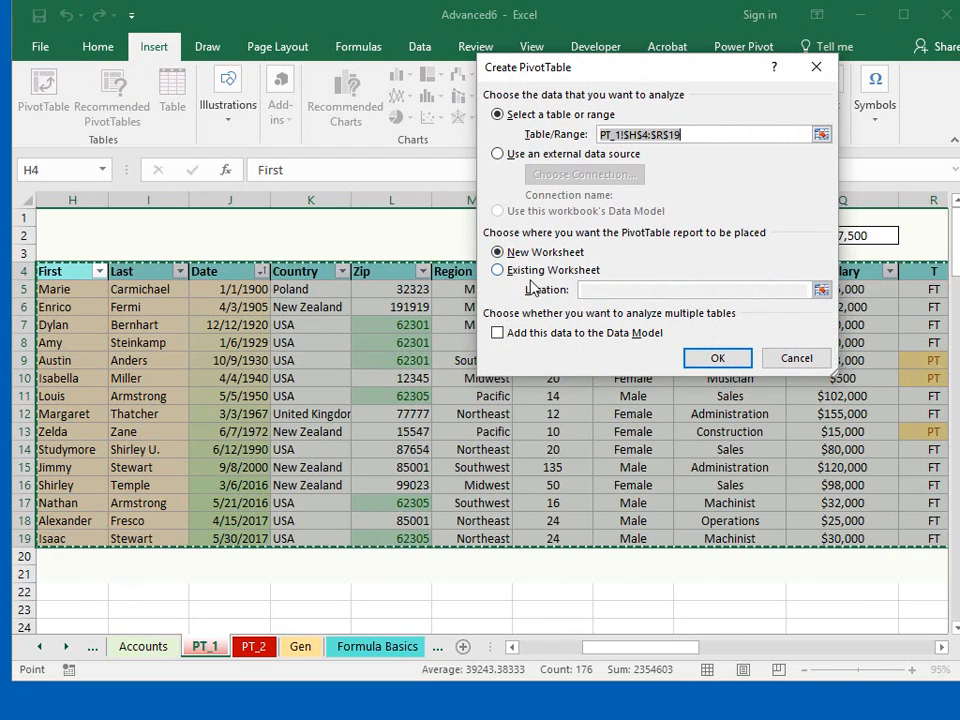
click(497, 271)
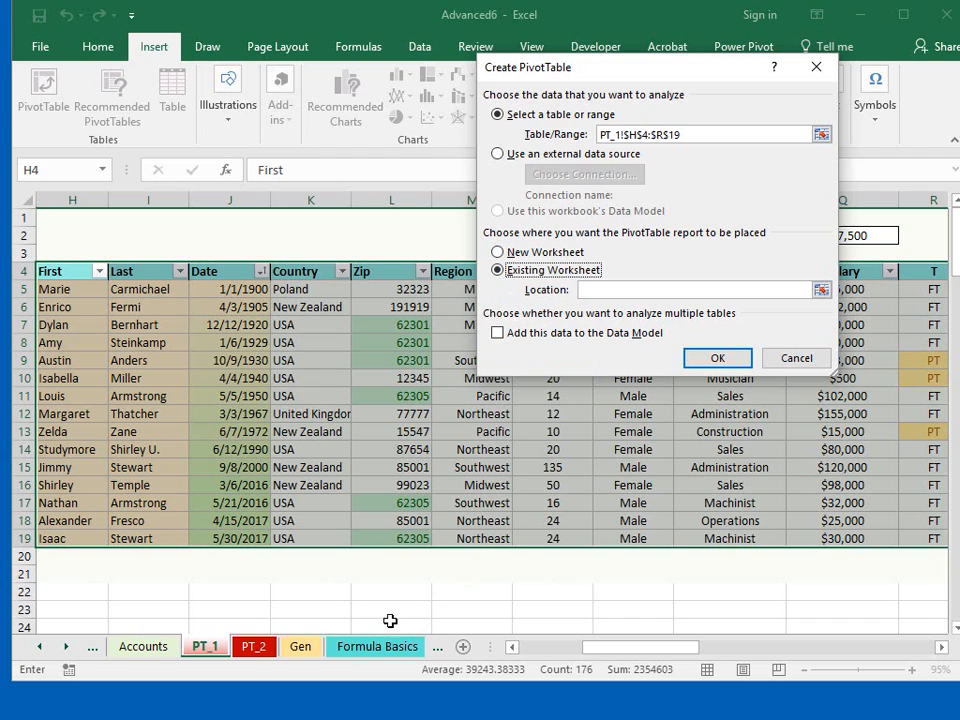
click(240, 611)
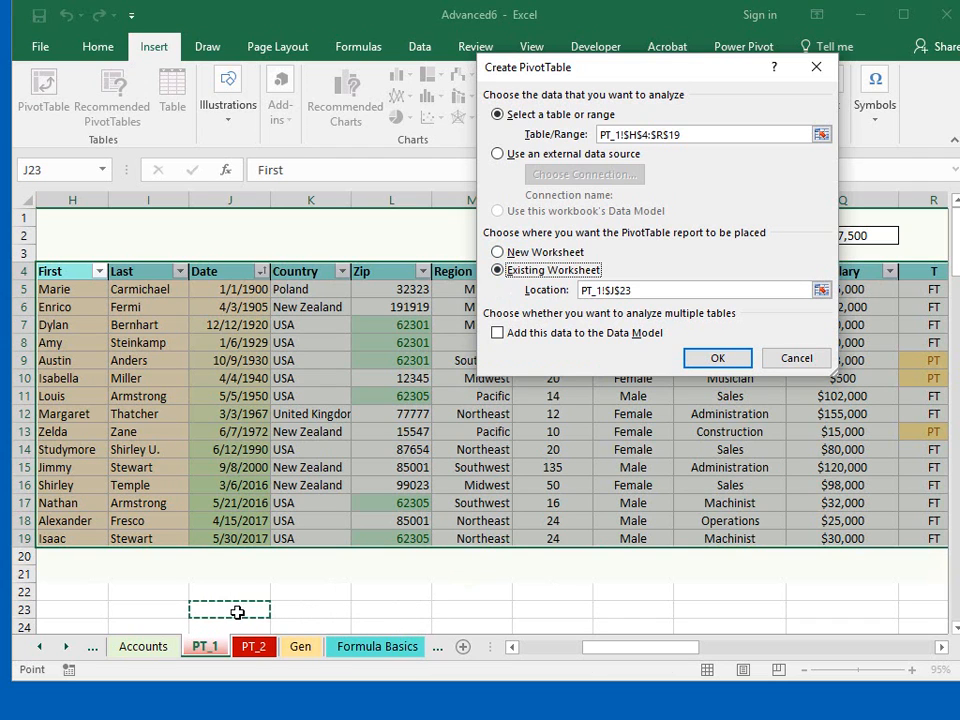
click(718, 357)
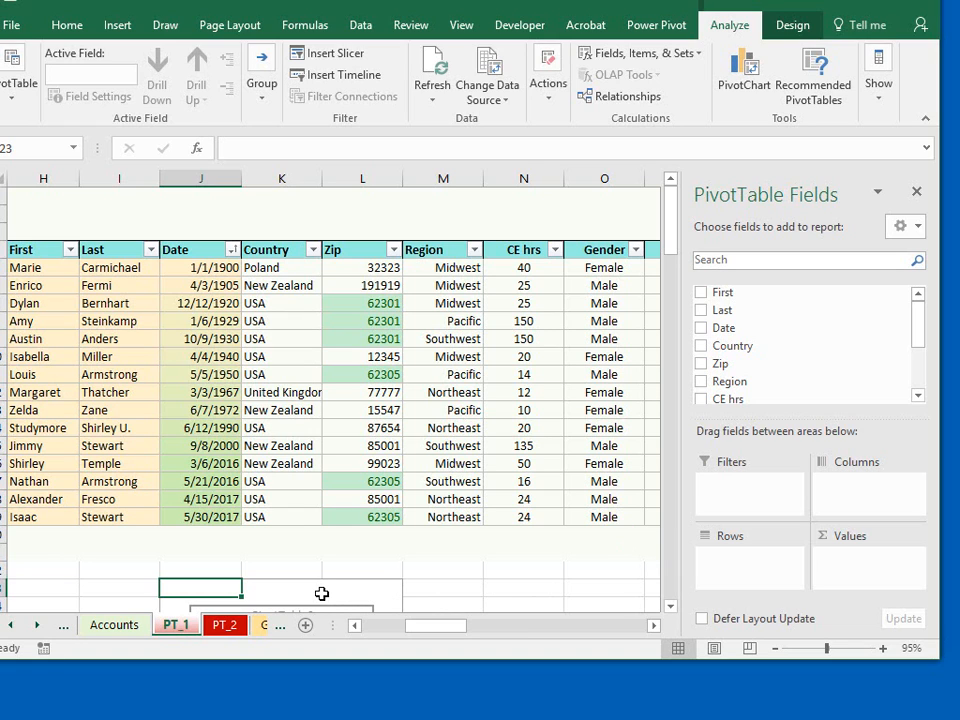
- Add the Position and Region fields to the new pivot table's rows, with Position as the outer level
mouse_move(671, 231)
mouse_down()
mouse_move(677, 261)
mouse_move(677, 253)
mouse_up()
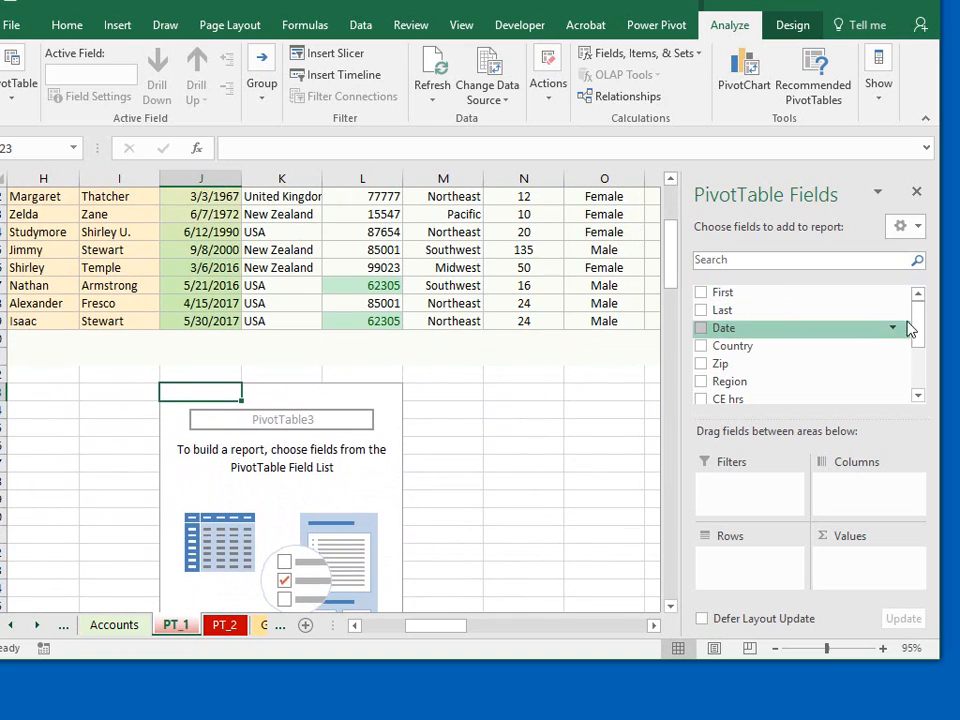
drag(921, 320, 922, 349)
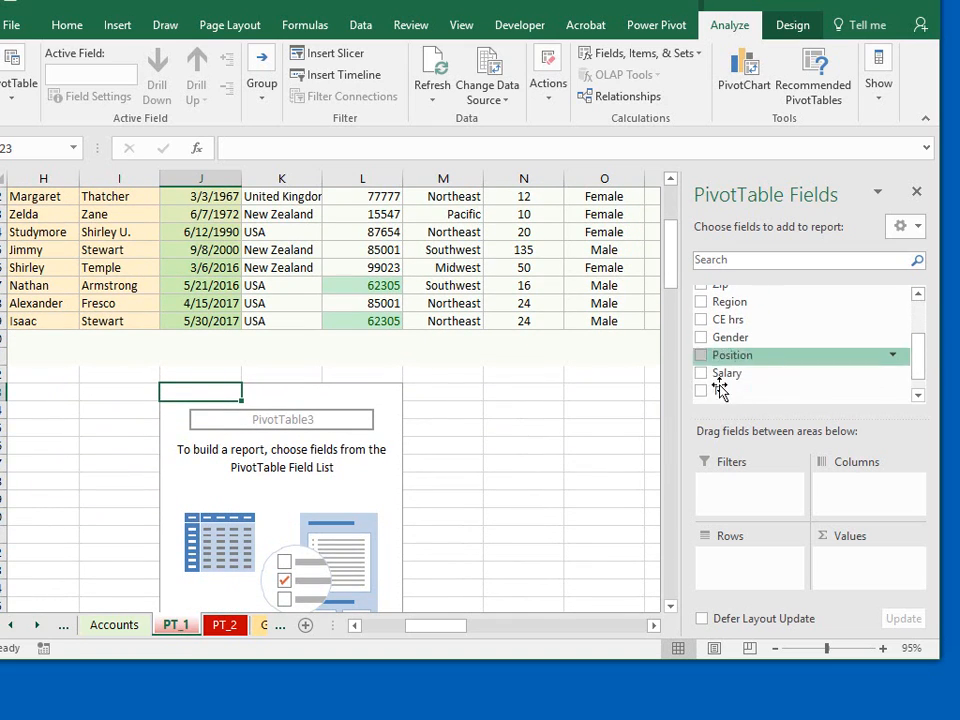
click(701, 356)
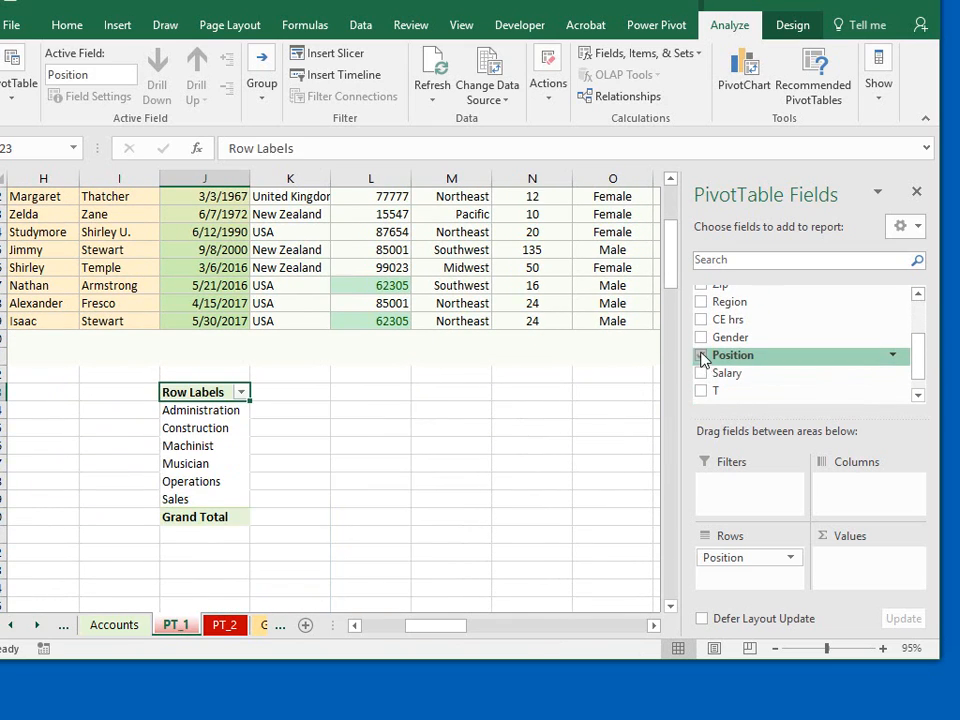
click(701, 302)
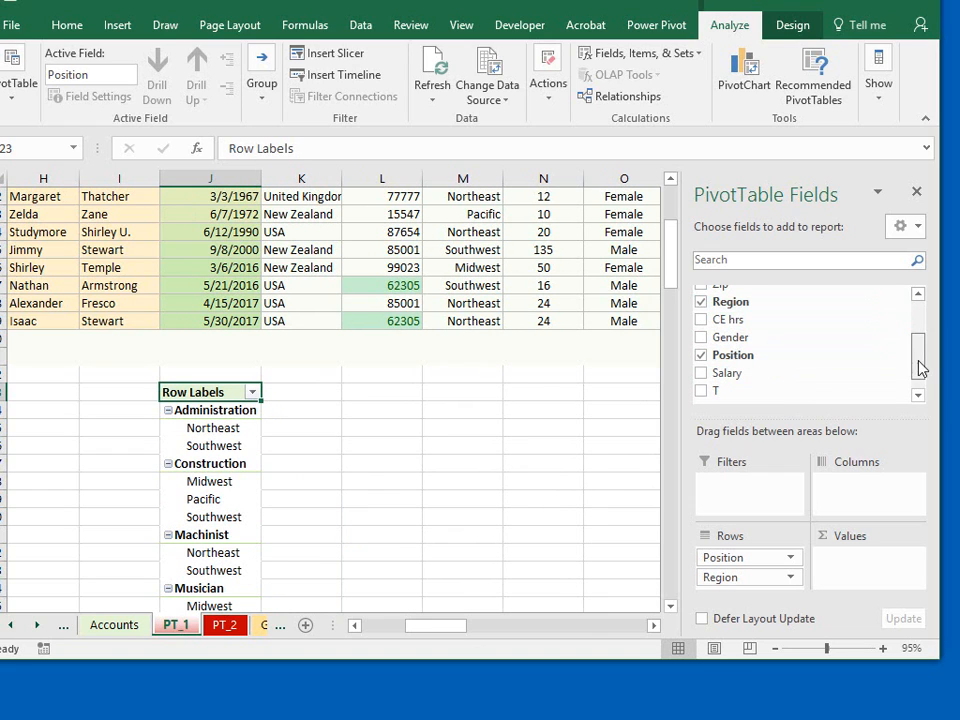
- Add the Last field to the pivot table and move it from the rows to the values as a count
drag(921, 366, 917, 306)
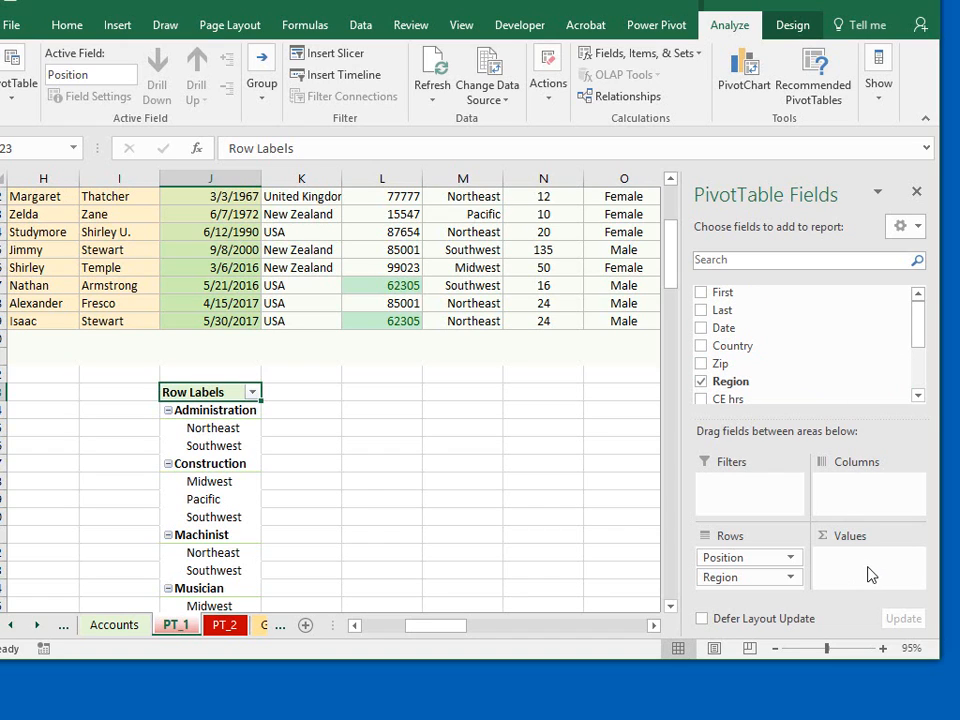
click(701, 311)
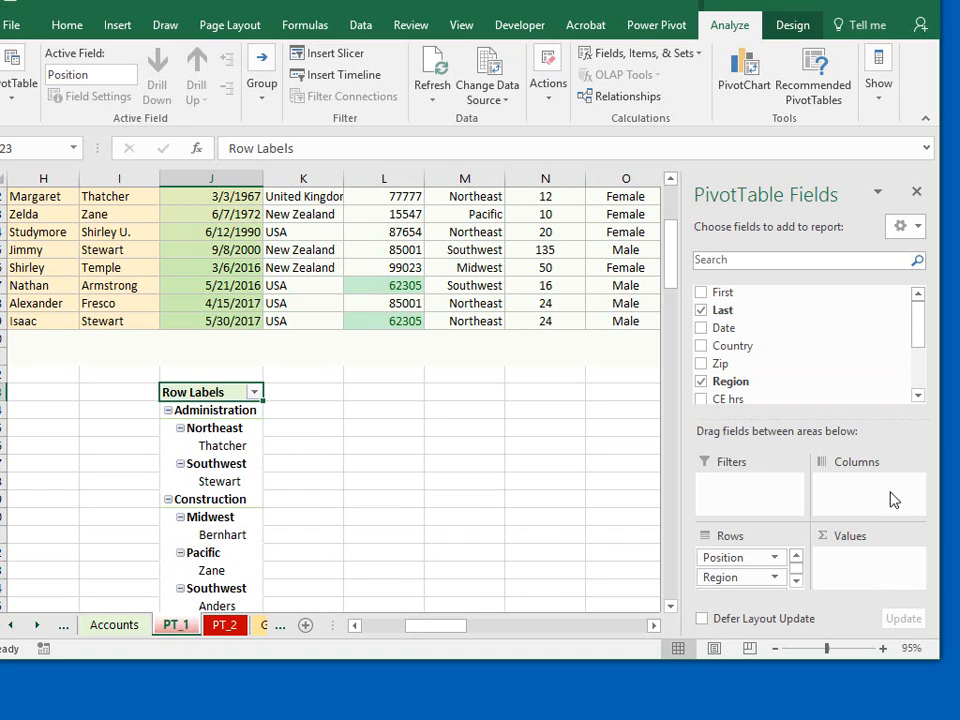
drag(940, 655, 948, 716)
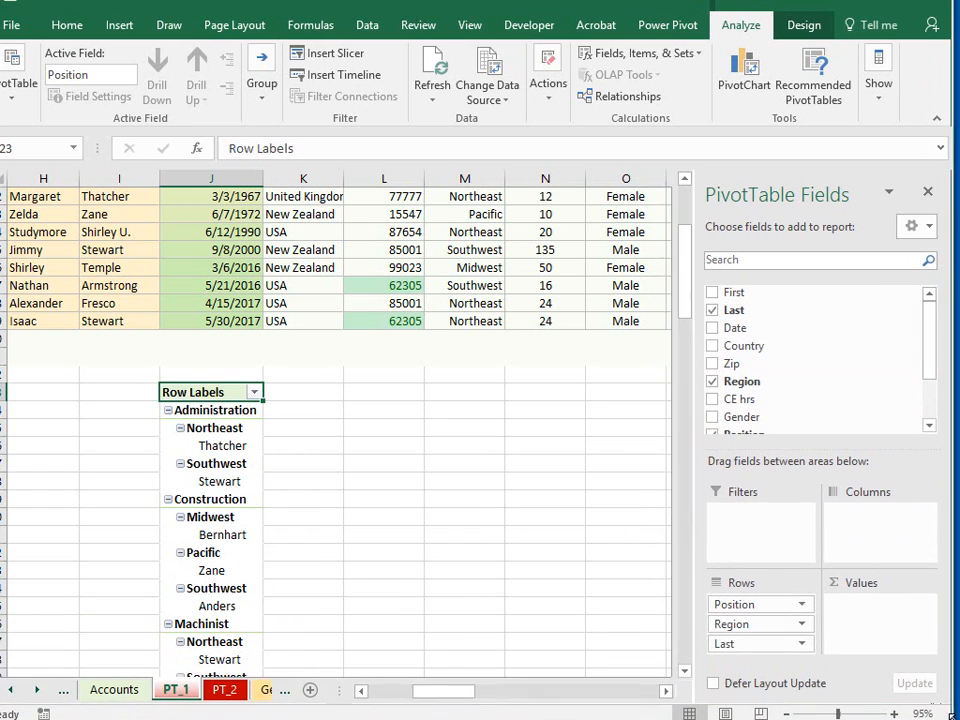
drag(765, 648, 866, 620)
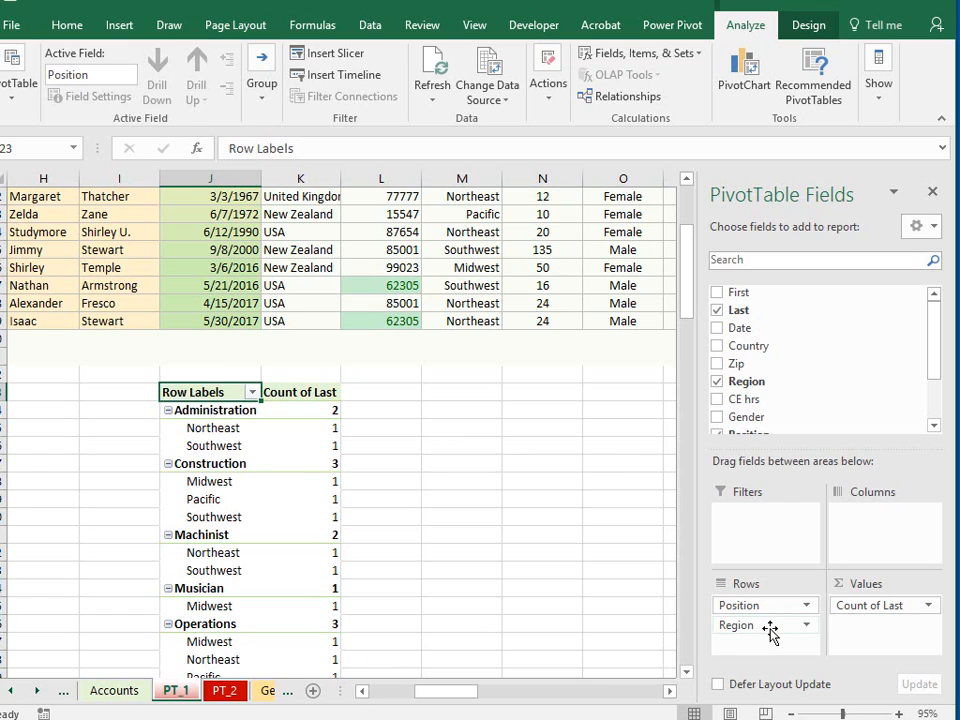
- Move Region above Position in the row fields and select the counts of the Midwest positions
mouse_move(770, 630)
mouse_down()
mouse_move(790, 614)
mouse_move(767, 606)
mouse_up()
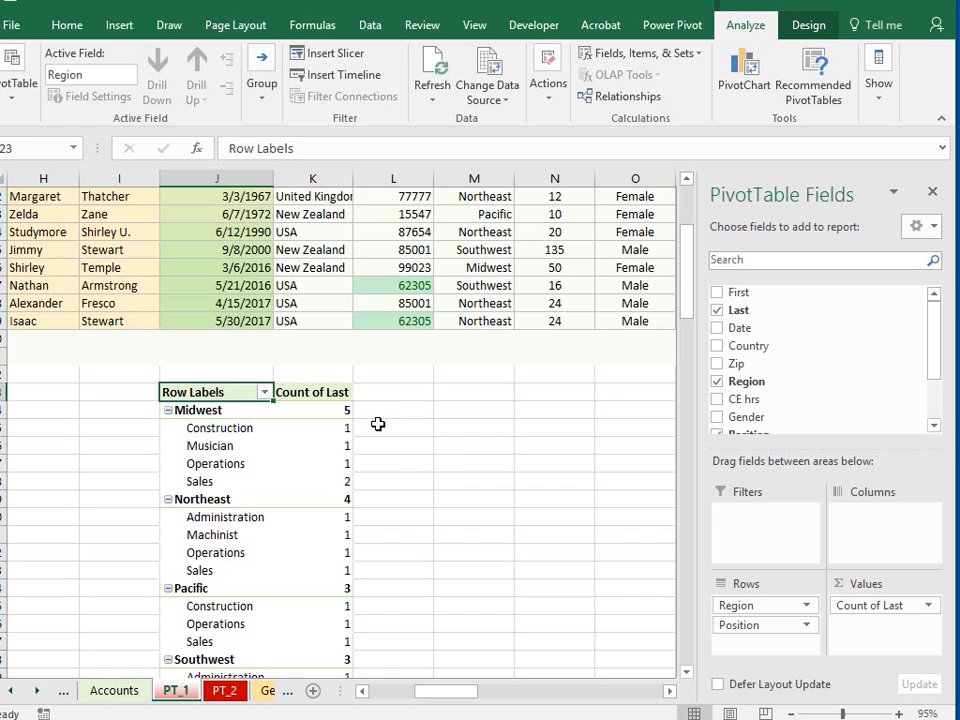
drag(342, 432, 334, 482)
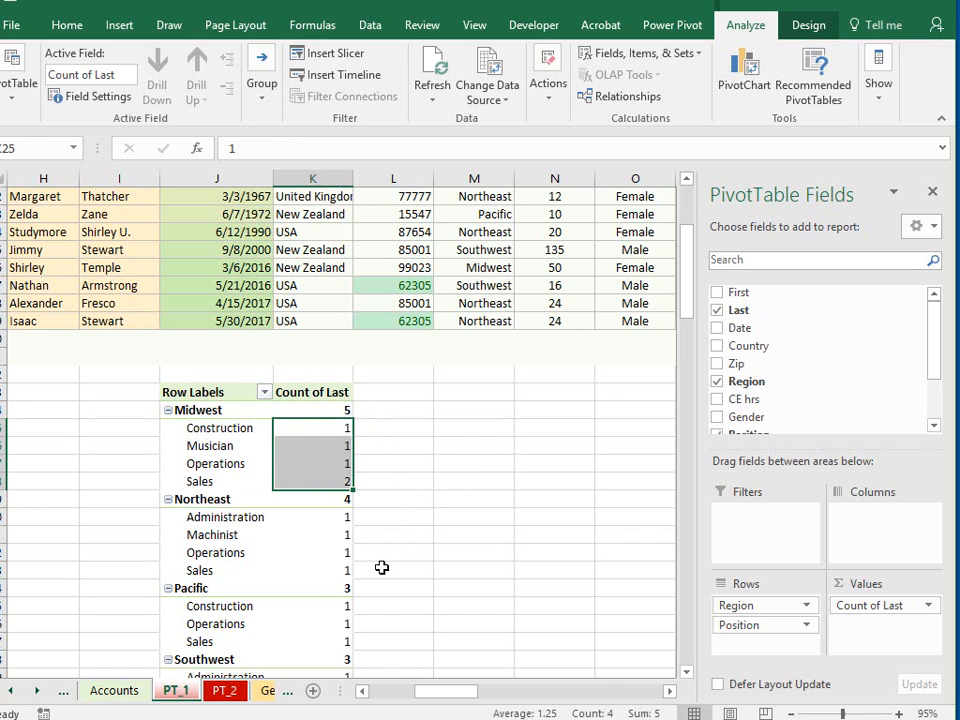
drag(686, 311, 686, 340)
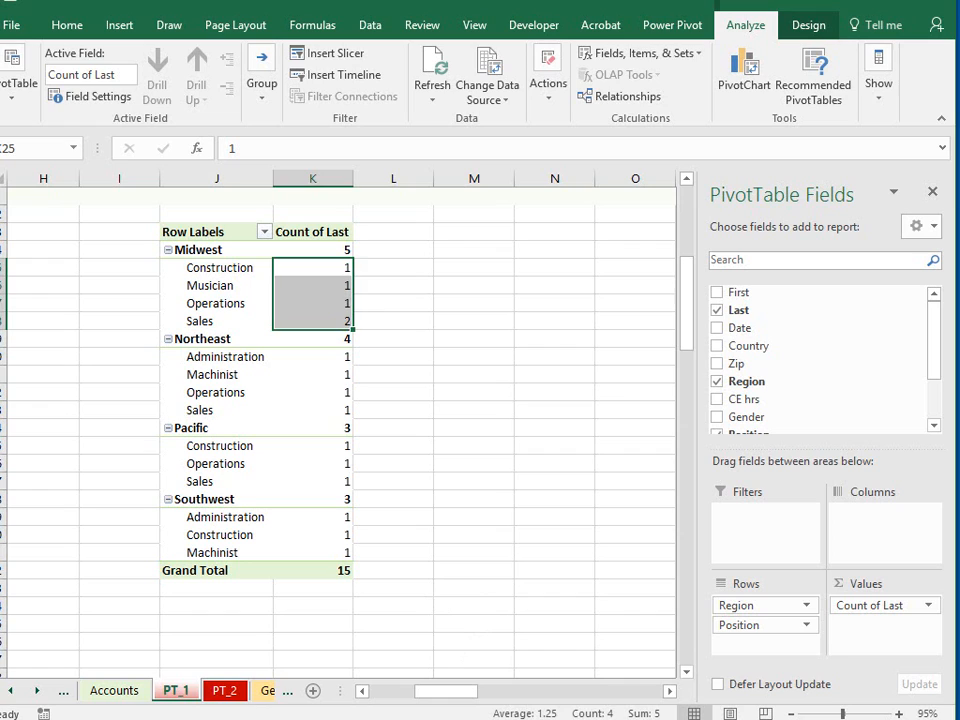
- Remove the Count of Last field from the pivot table's values
click(899, 628)
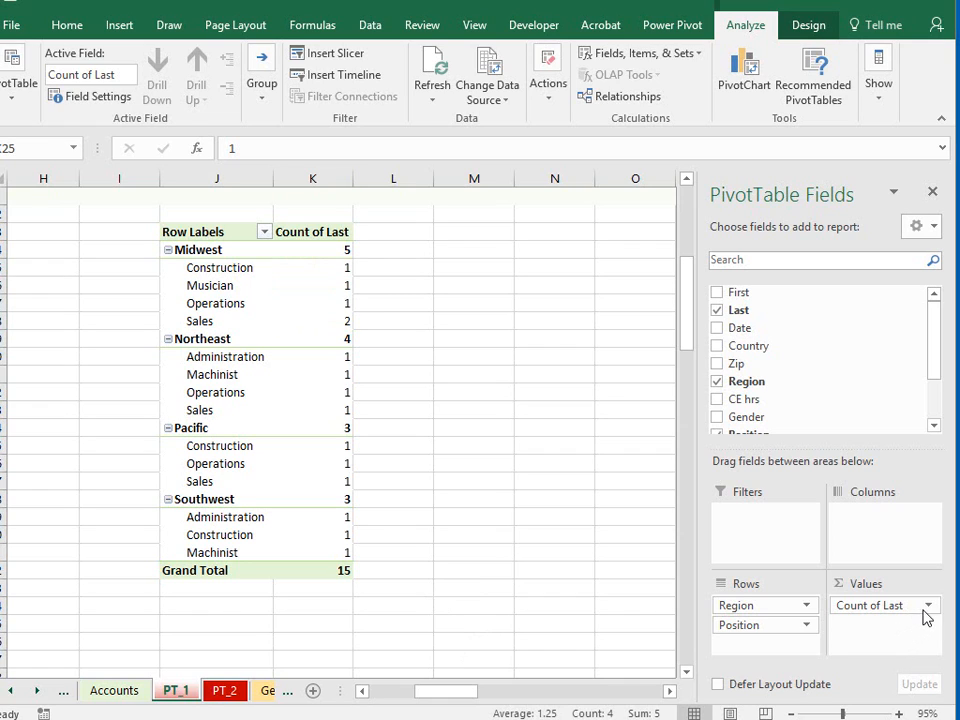
click(929, 607)
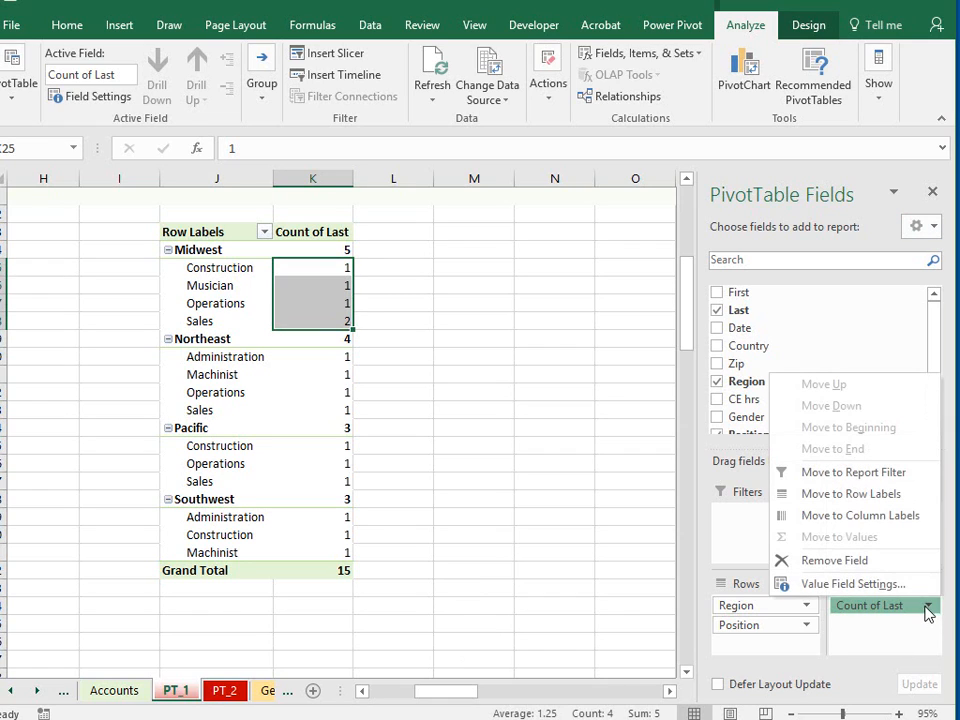
click(834, 560)
- Add the Salary field to the values and summarize it by Count
drag(936, 343, 926, 377)
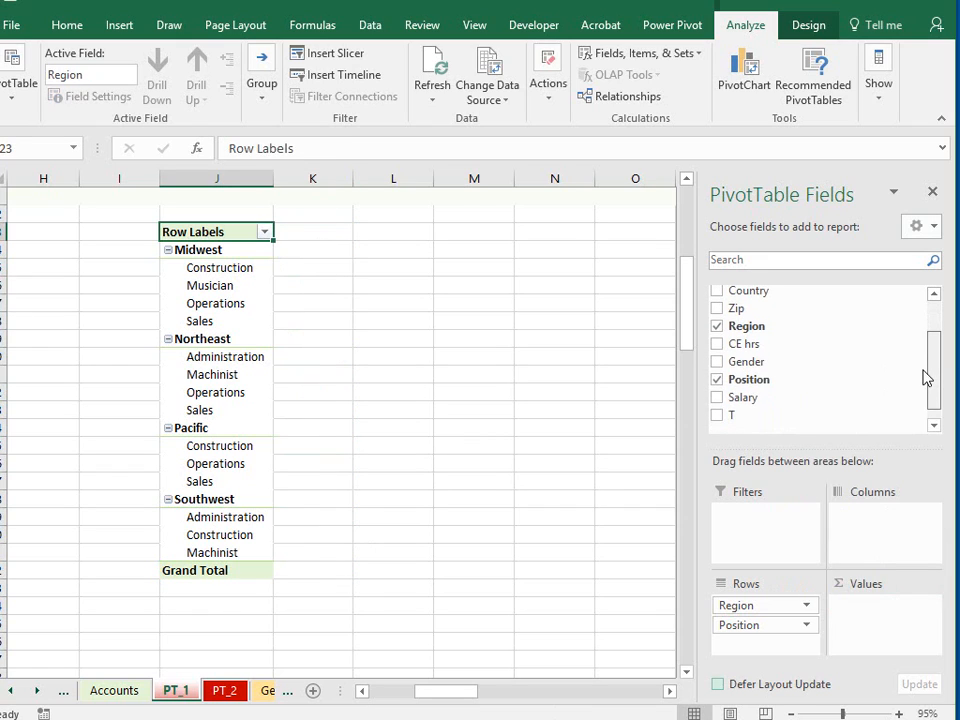
click(717, 398)
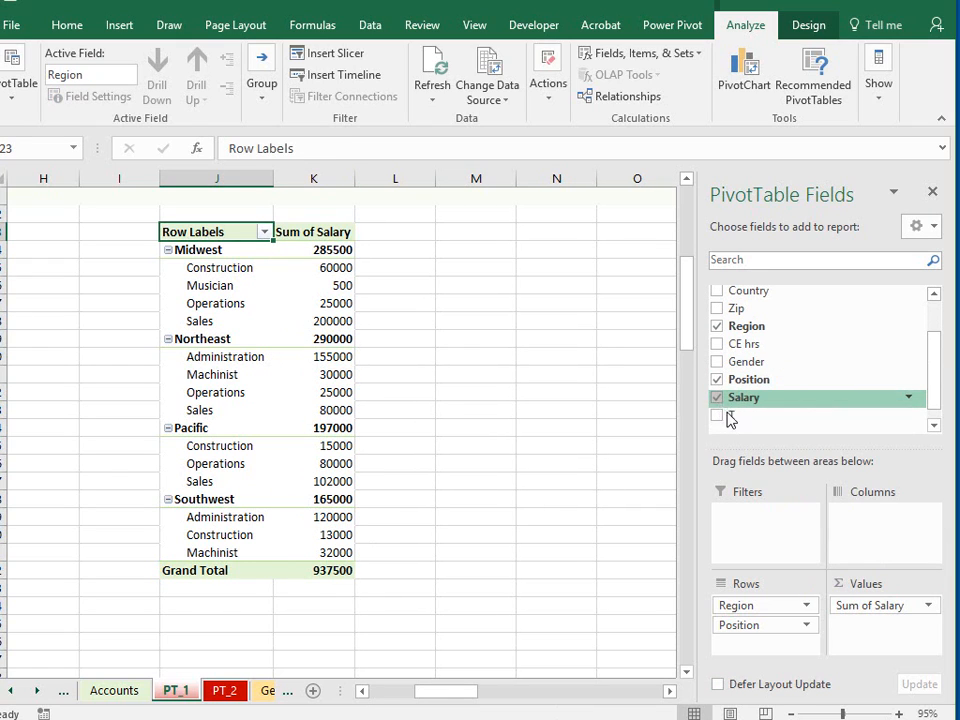
click(929, 607)
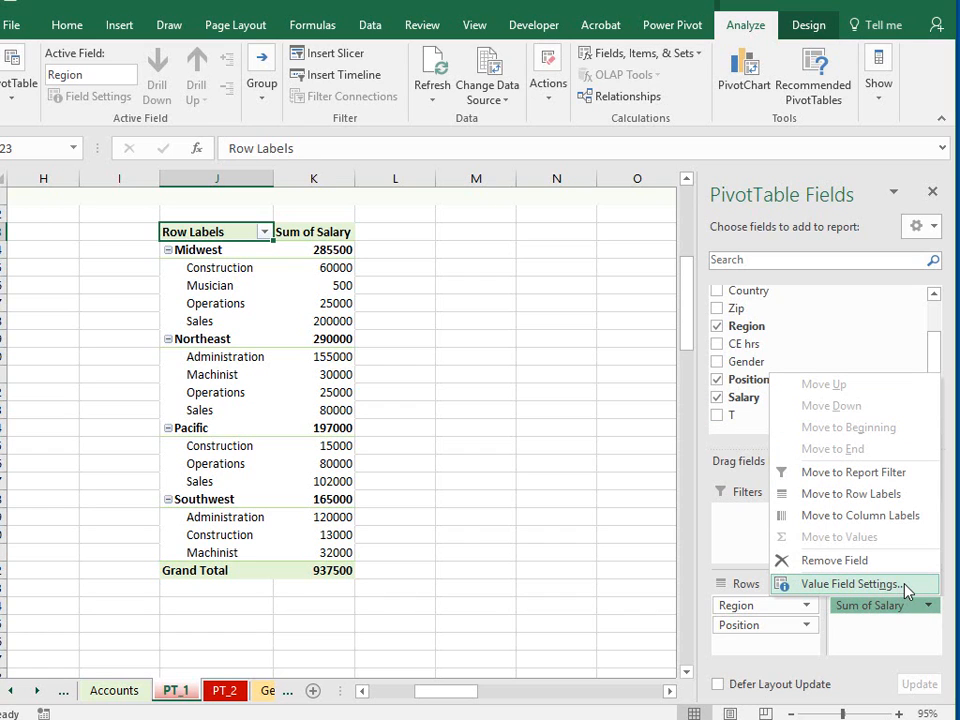
click(906, 588)
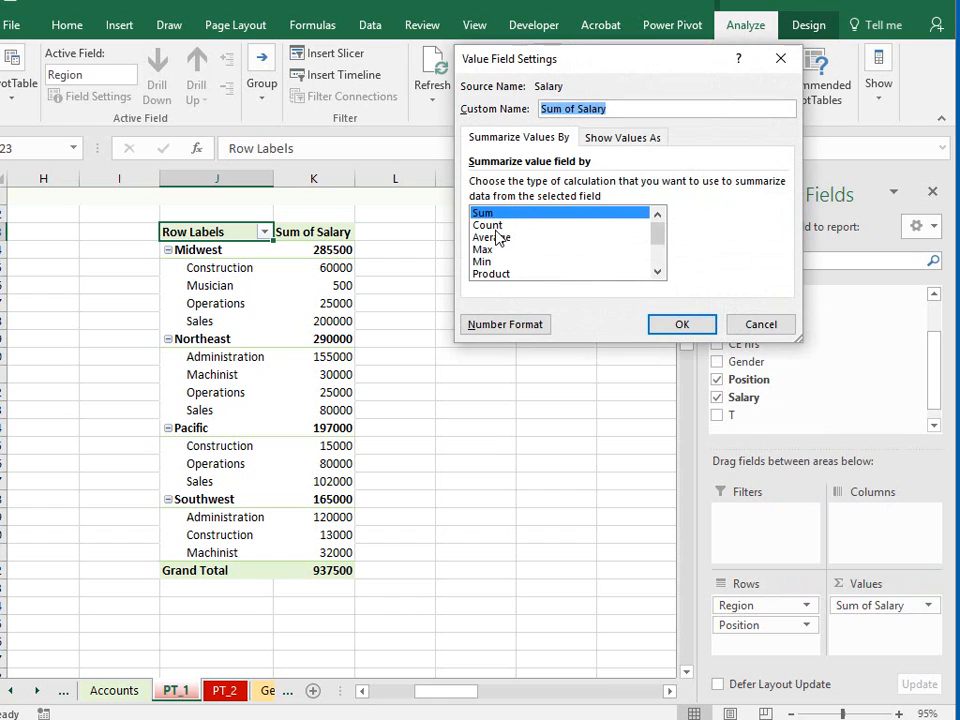
click(488, 225)
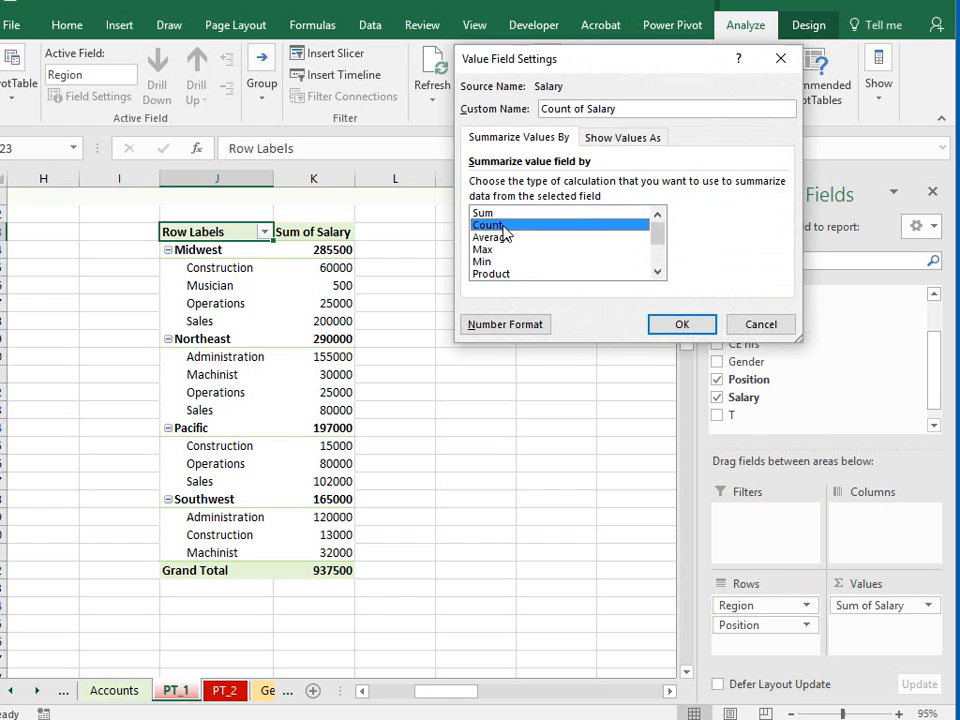
click(670, 325)
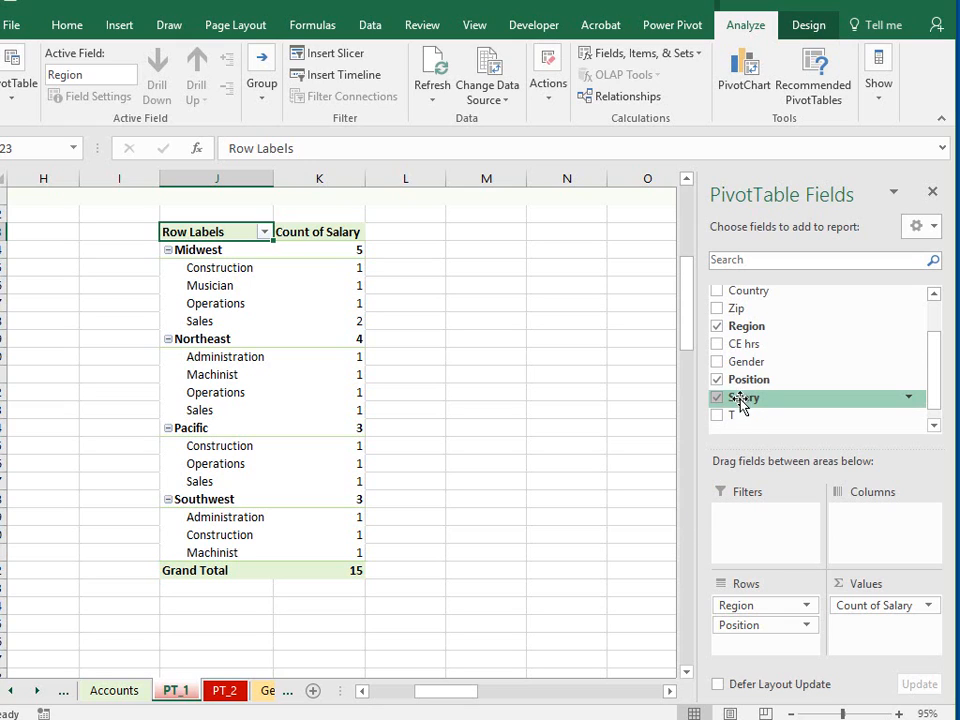
- Add Salary to the values a second time as a sum and show it as % of Grand Total
drag(743, 400, 876, 632)
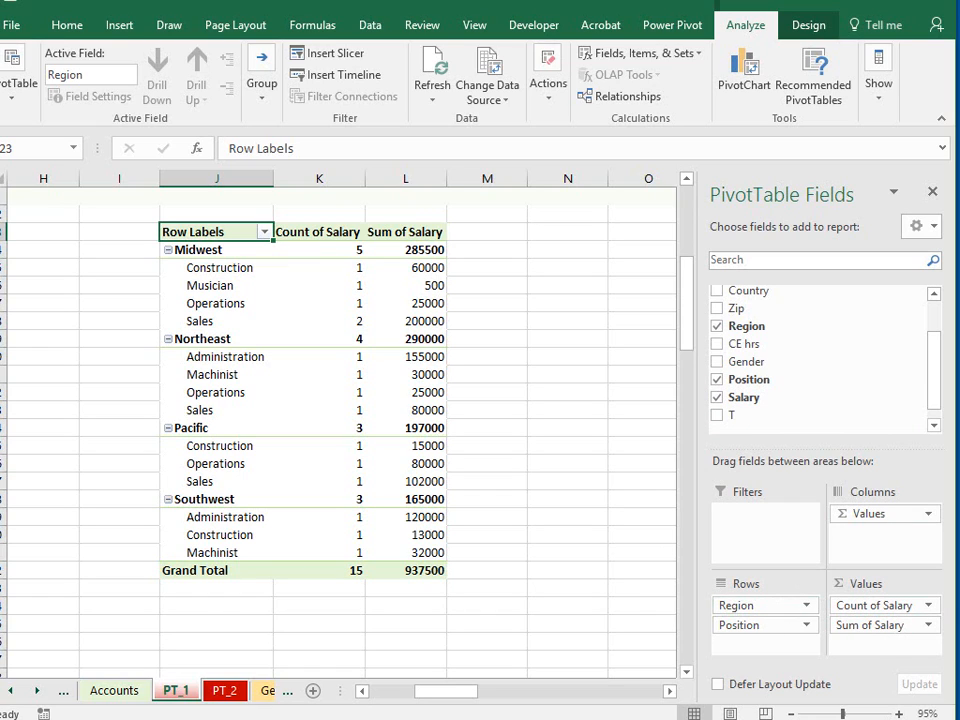
click(929, 627)
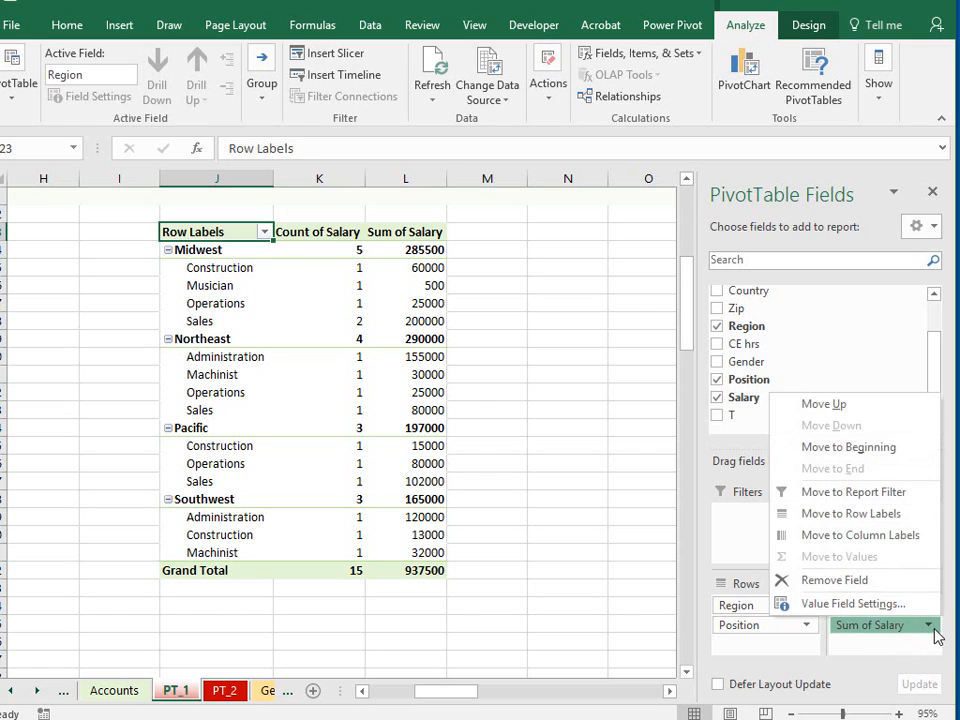
click(852, 604)
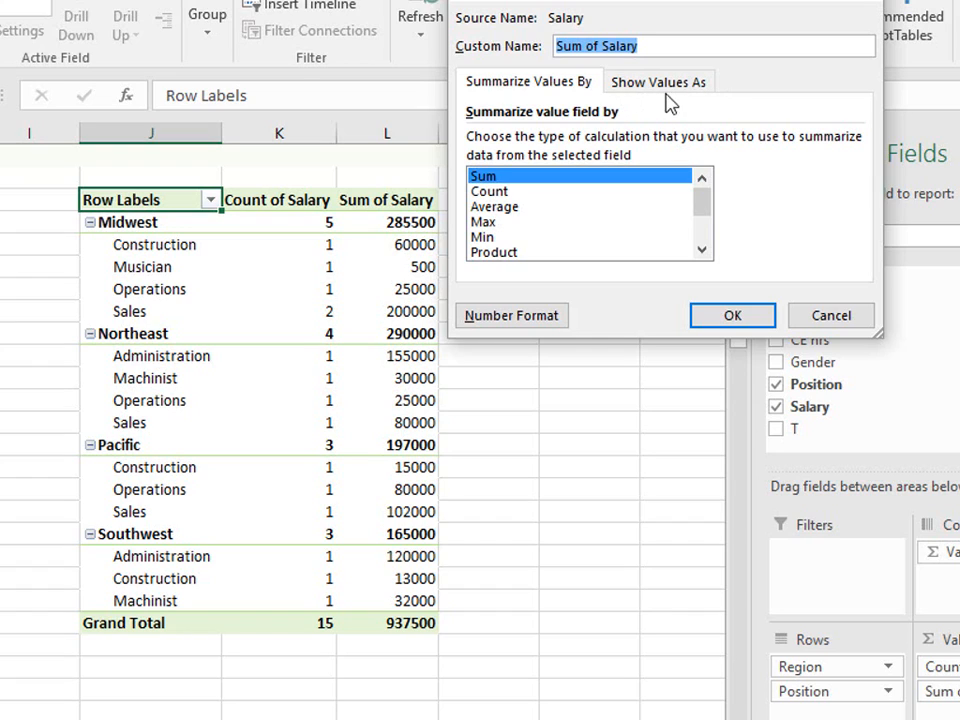
click(668, 84)
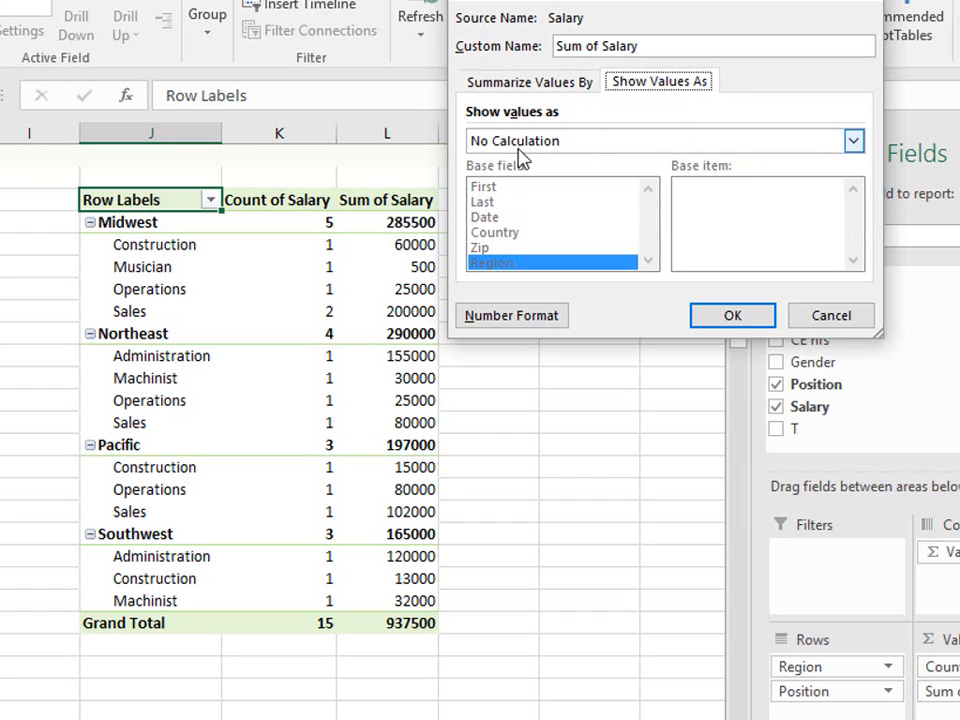
click(853, 141)
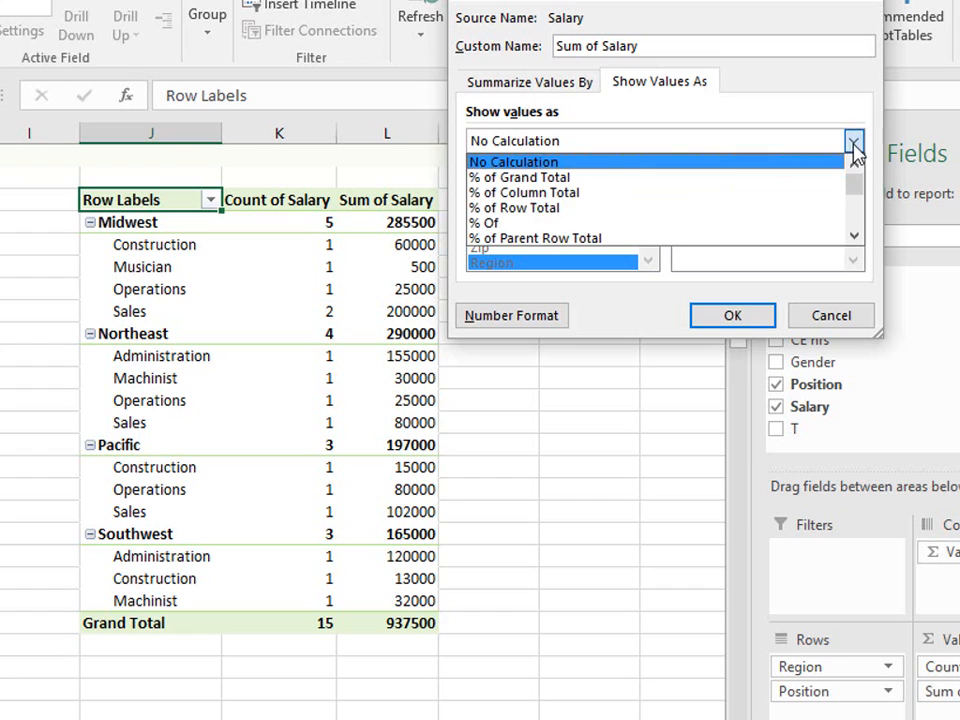
click(803, 184)
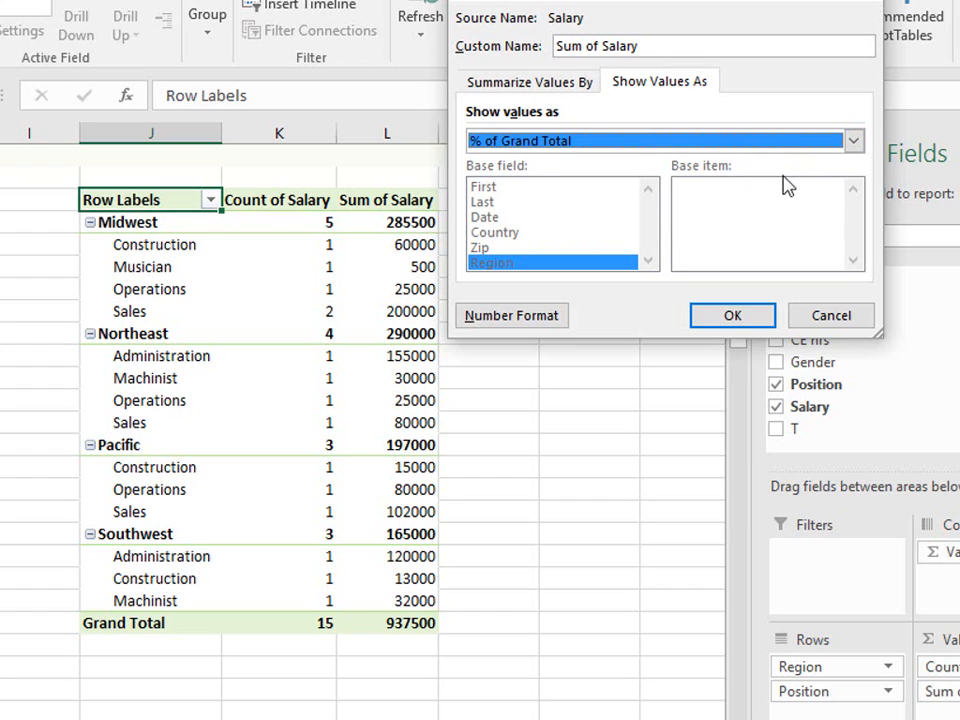
click(740, 315)
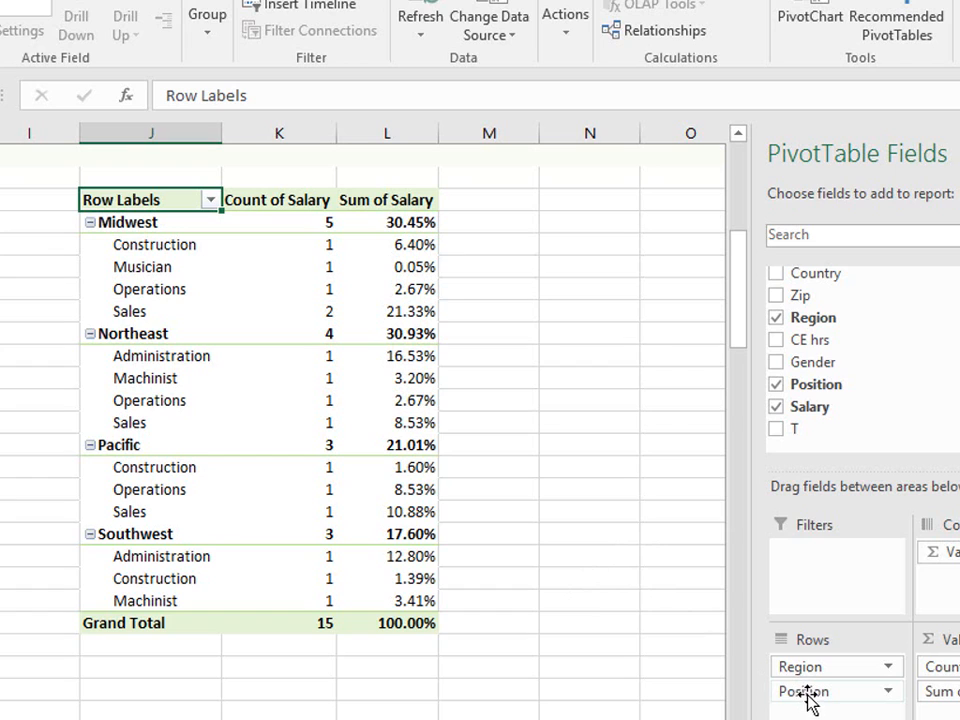
- Move Position above Region in the row fields and check the salary percentages of Administration, Operations and Machinist
drag(808, 700, 803, 670)
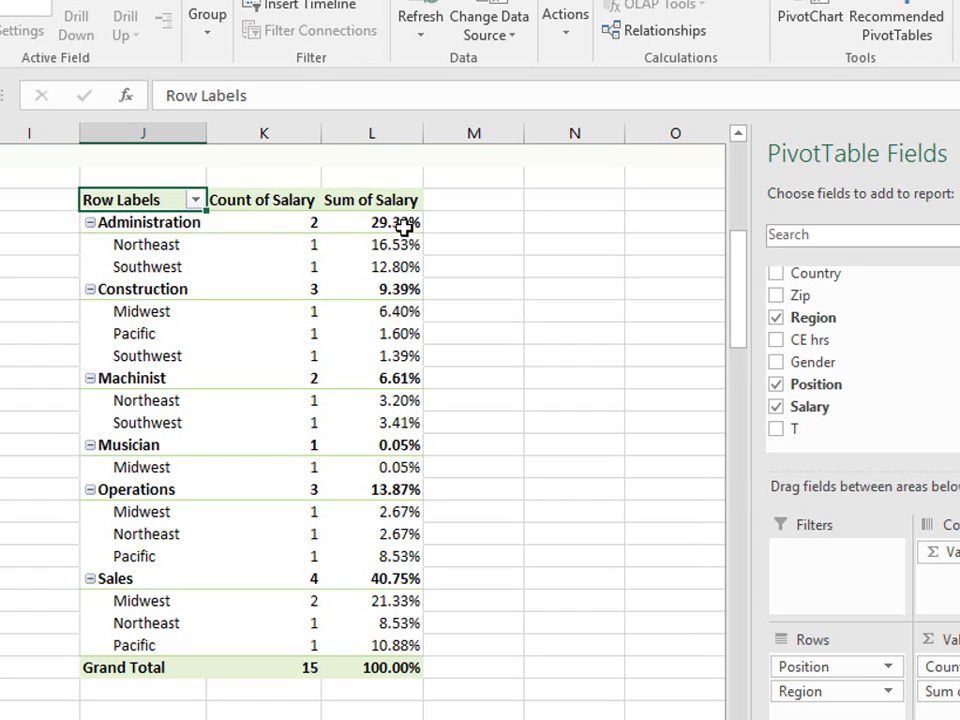
click(360, 221)
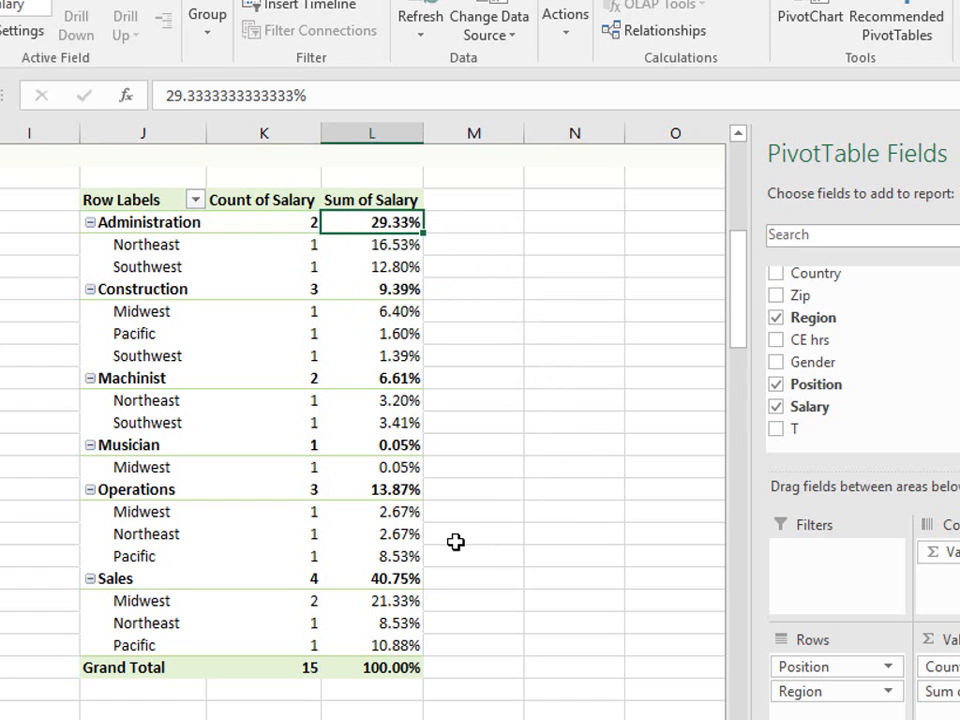
click(371, 490)
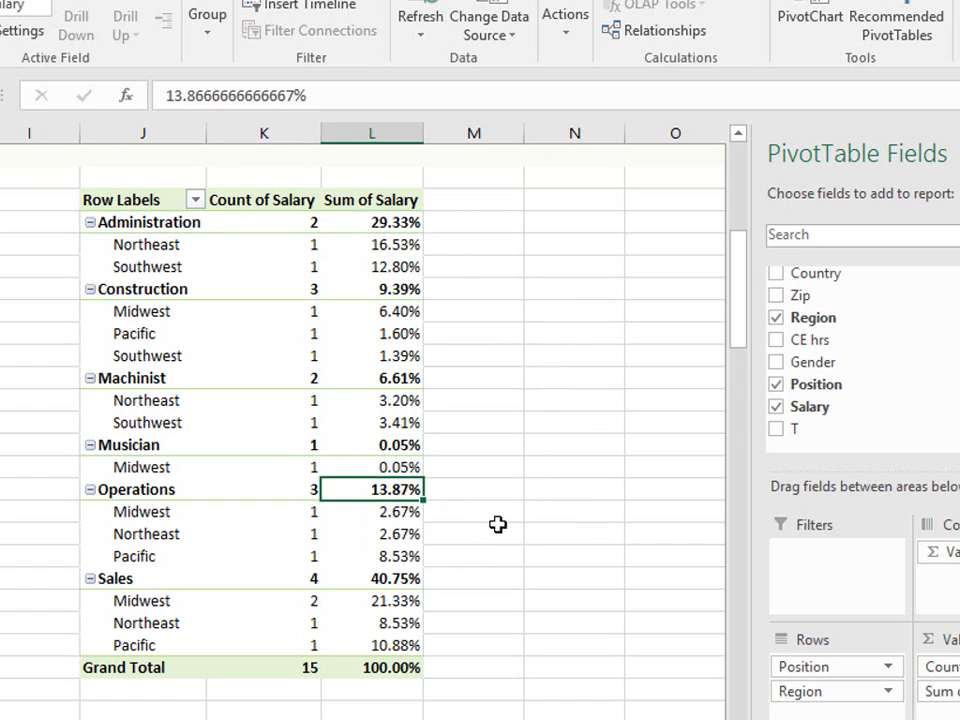
click(365, 379)
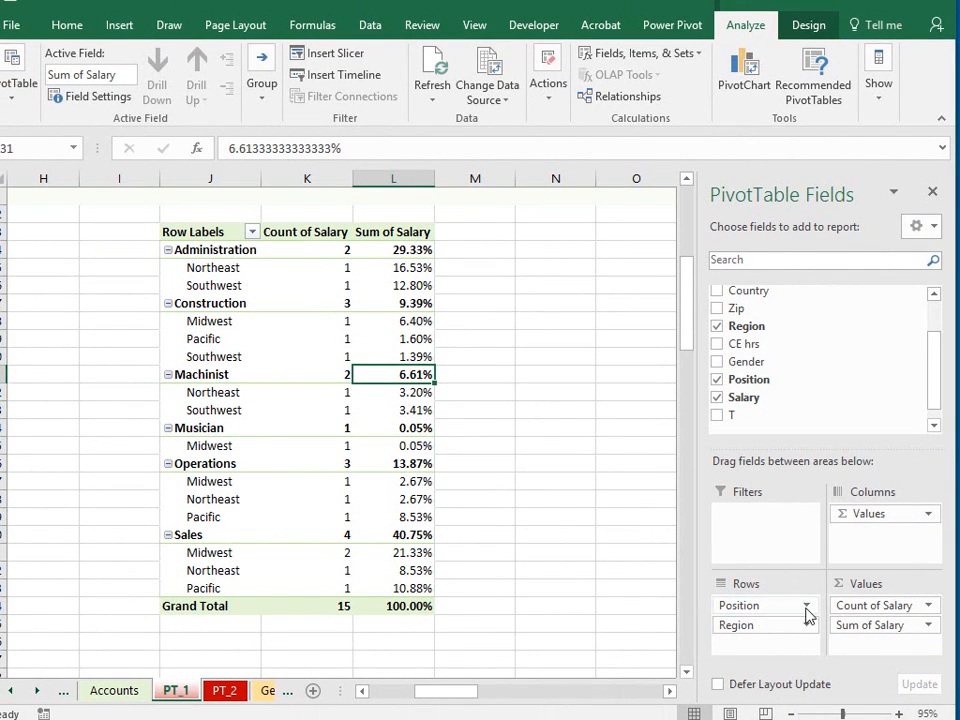
- Set the Sum of Salary value field to show values with No Calculation, keeping Sum as the summary function
click(928, 626)
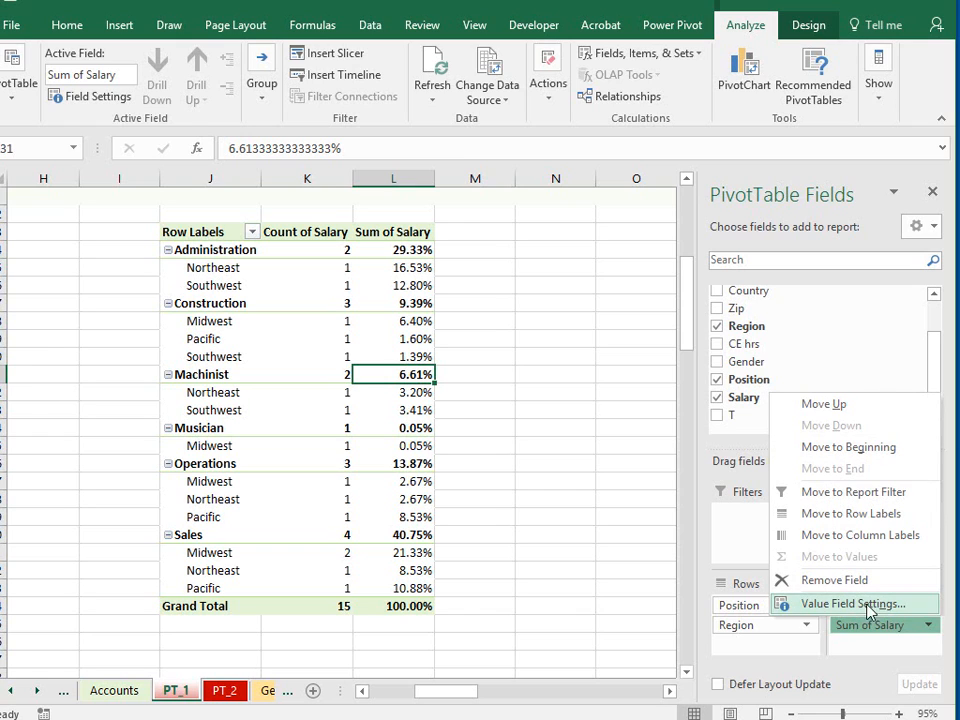
click(876, 605)
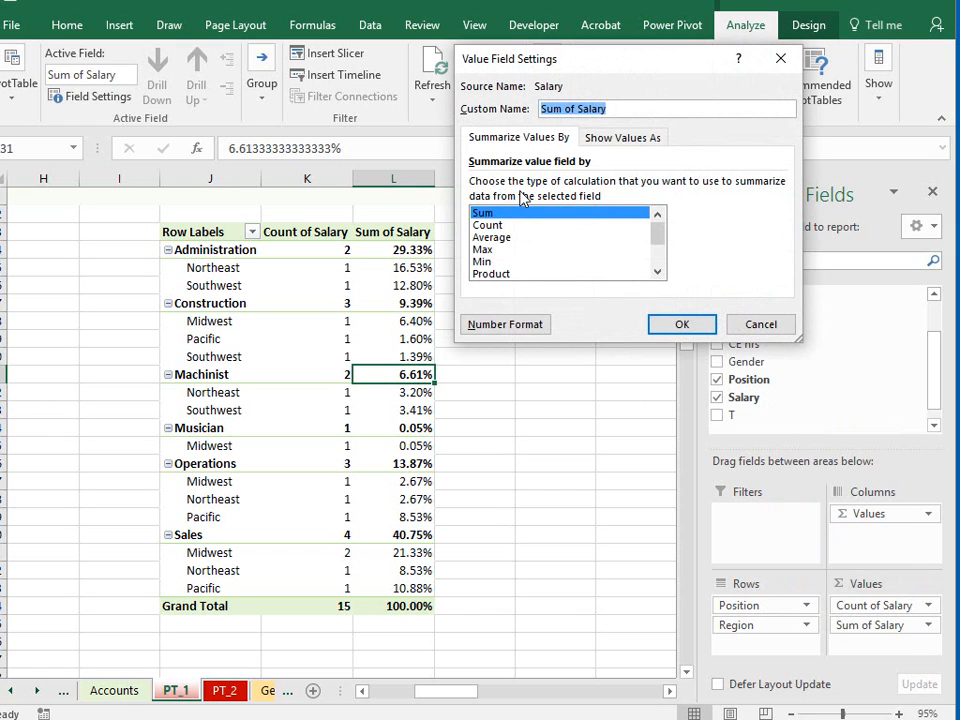
click(618, 140)
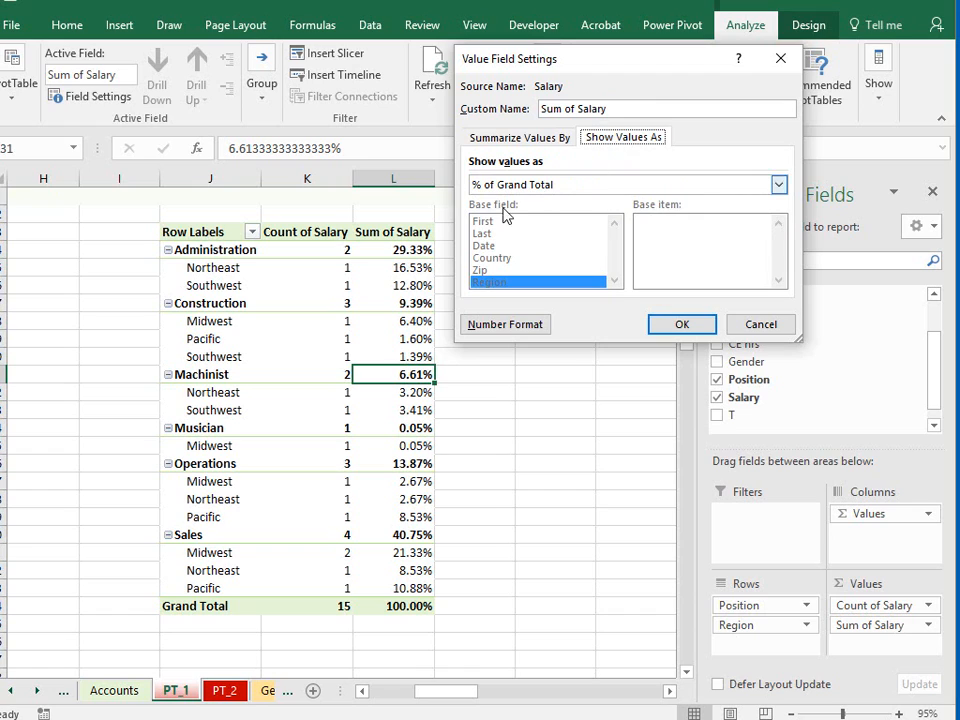
click(778, 187)
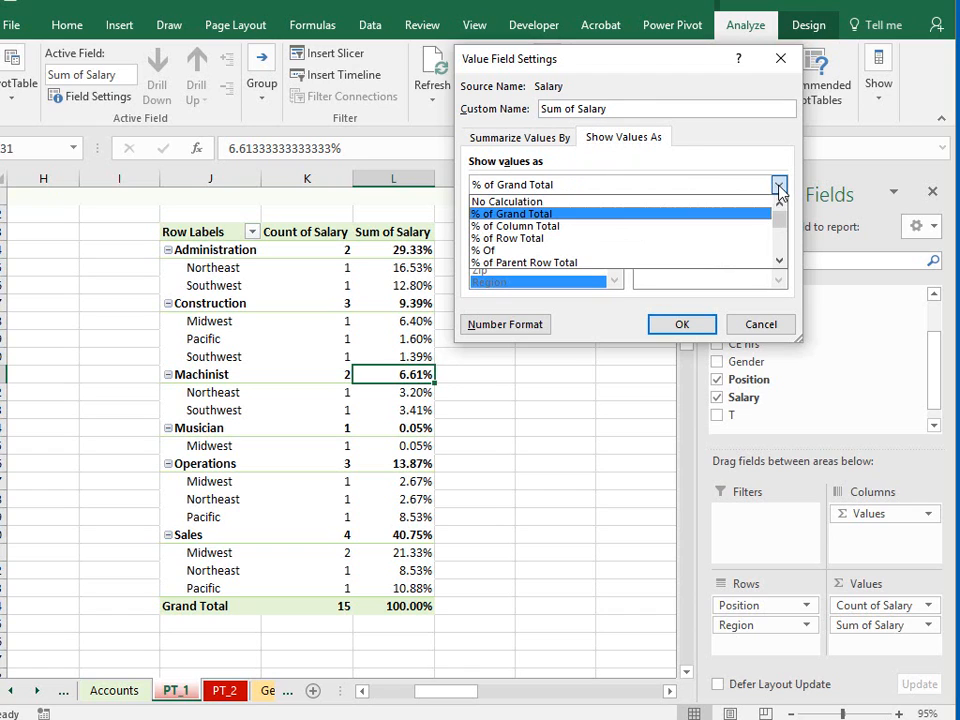
click(660, 201)
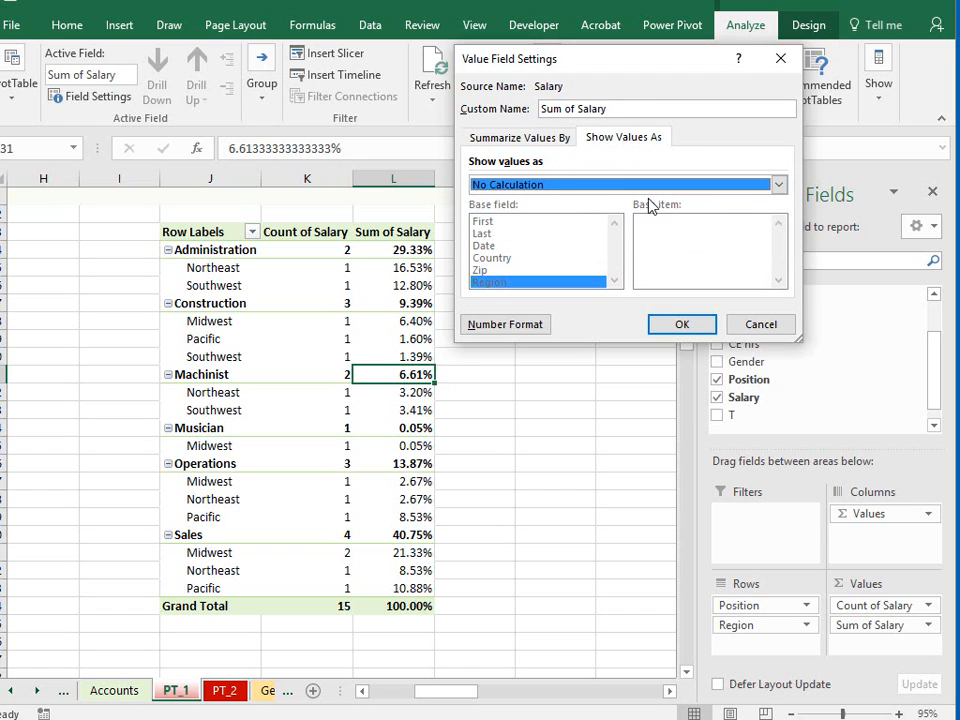
click(517, 140)
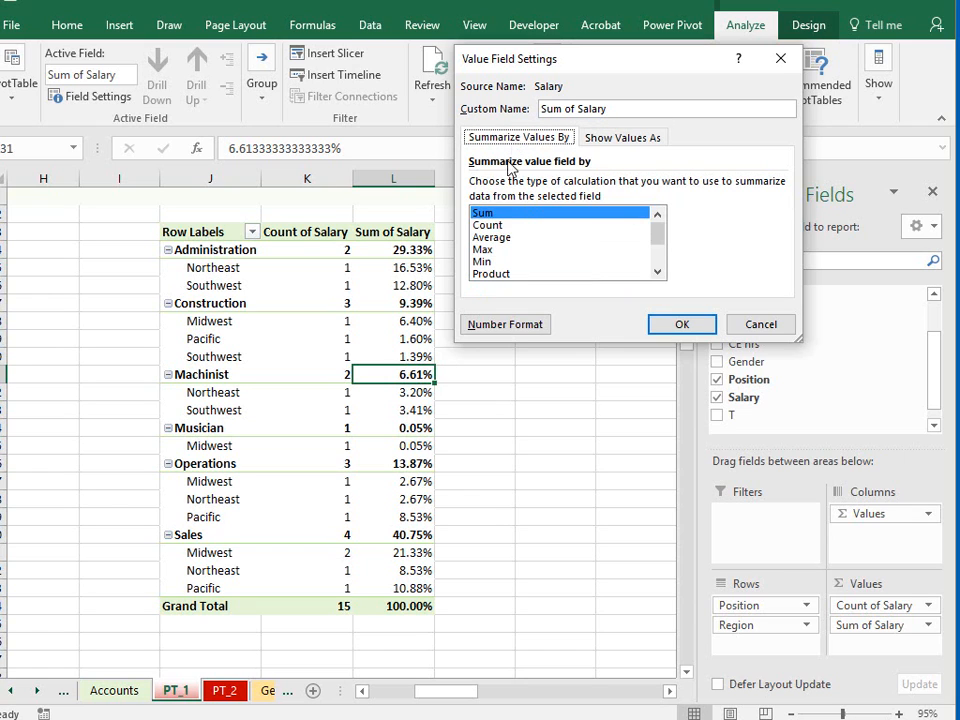
click(681, 326)
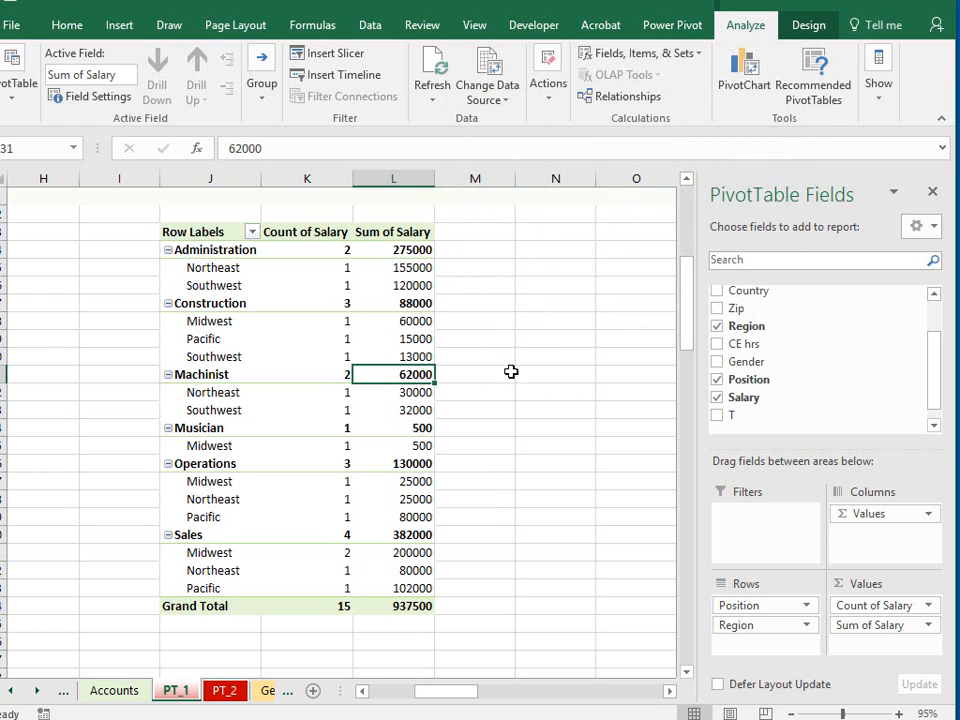
- Show the Sum of Salary value field as % of Grand Total
click(921, 626)
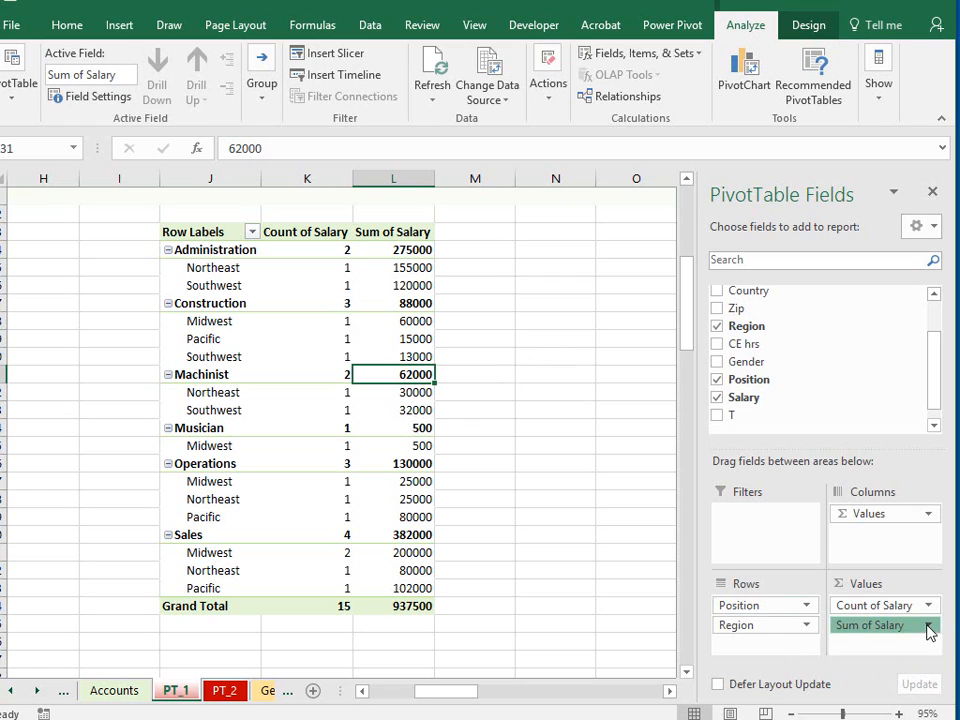
click(850, 604)
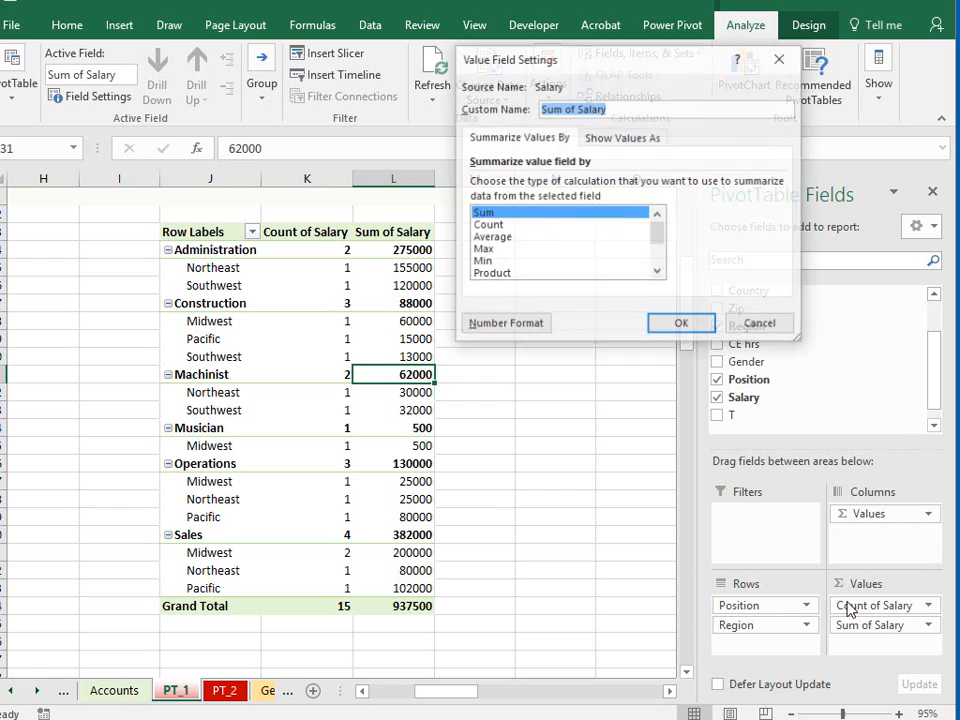
click(628, 138)
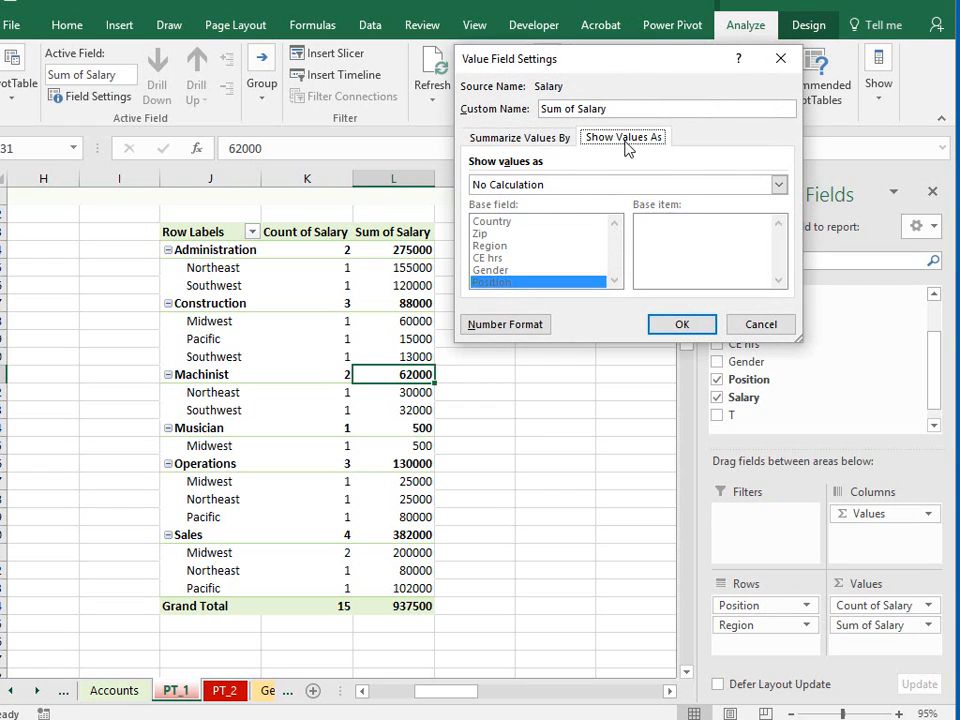
click(778, 185)
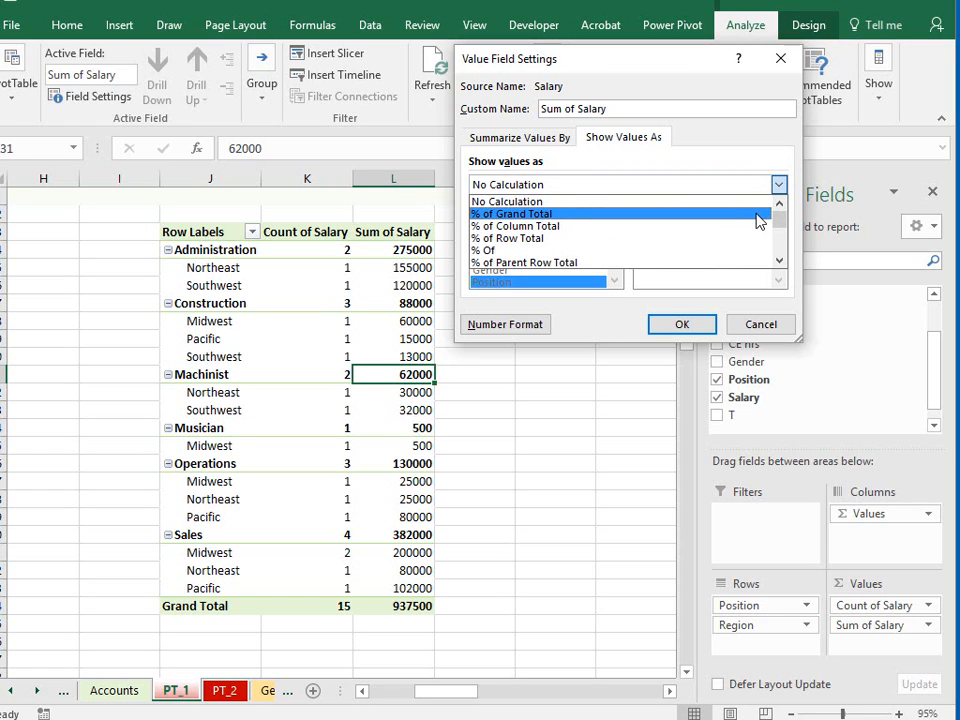
click(749, 215)
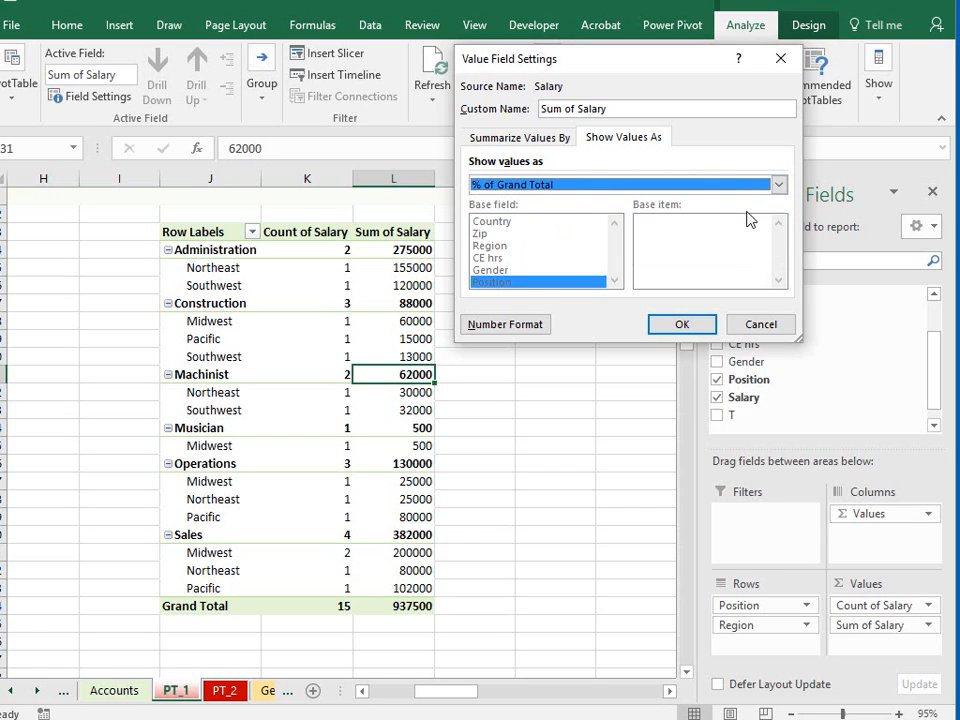
click(679, 324)
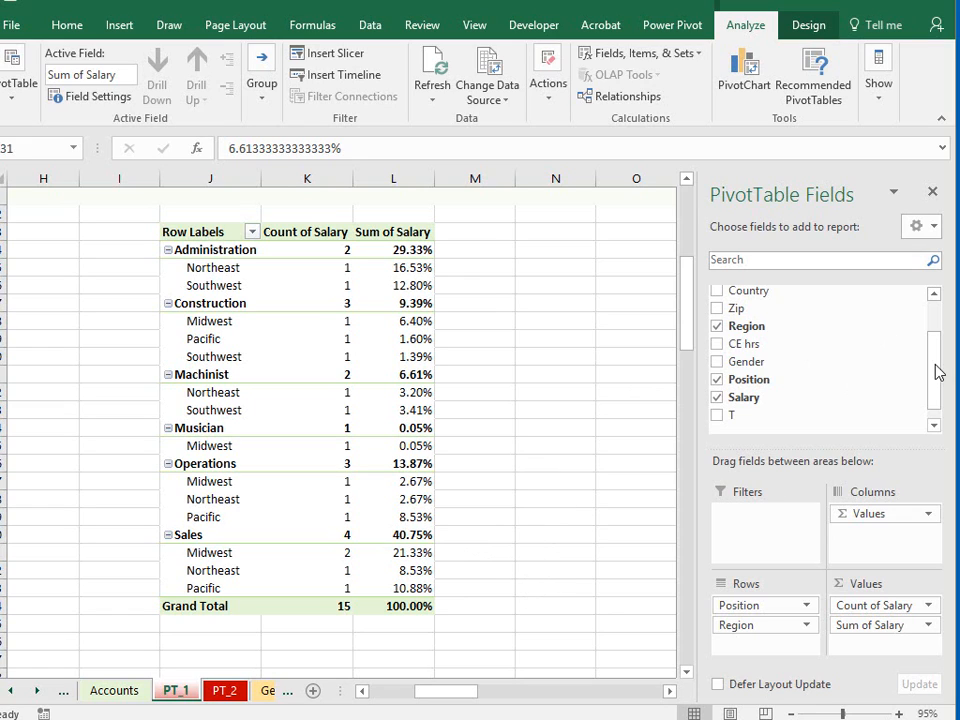
- Add the Last field to the pivot table's rows beneath Region and close the field list
drag(936, 354, 936, 300)
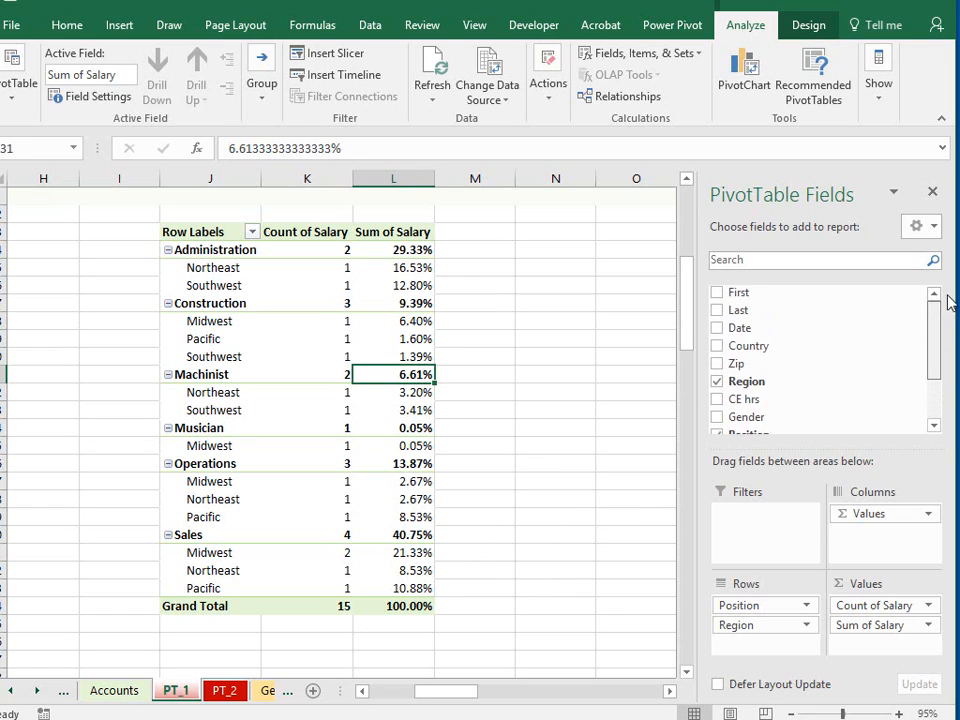
click(717, 311)
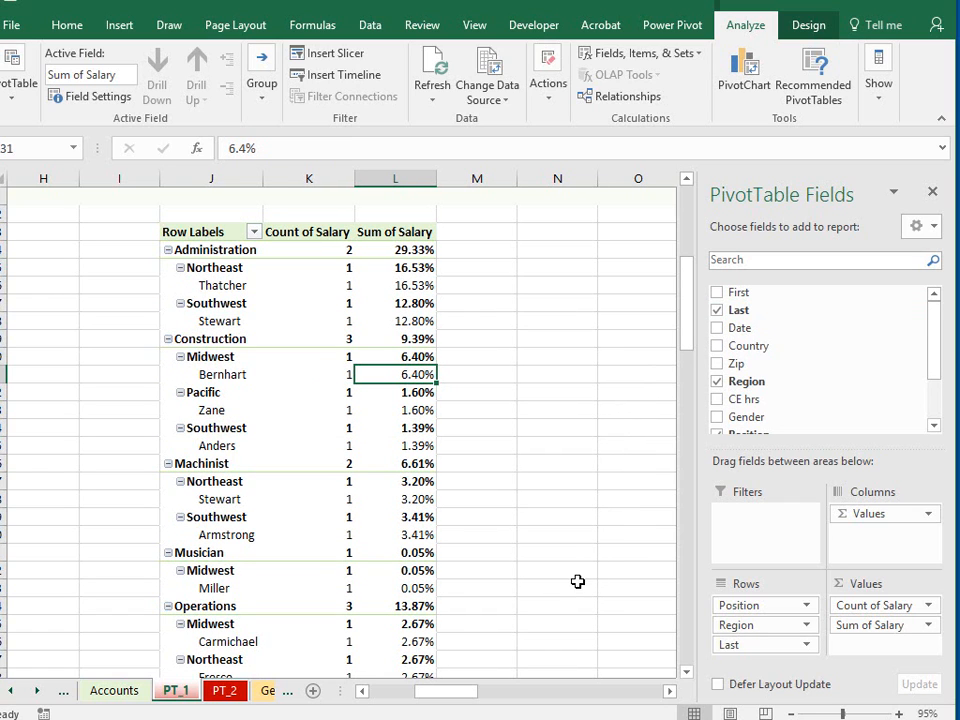
drag(686, 335, 658, 331)
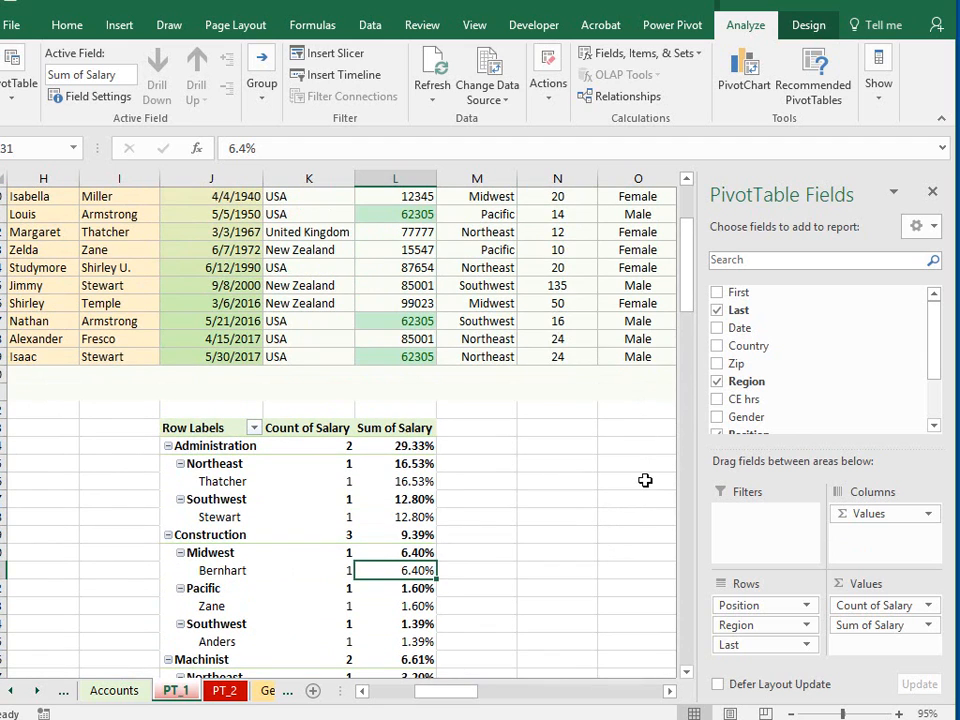
drag(692, 302, 681, 280)
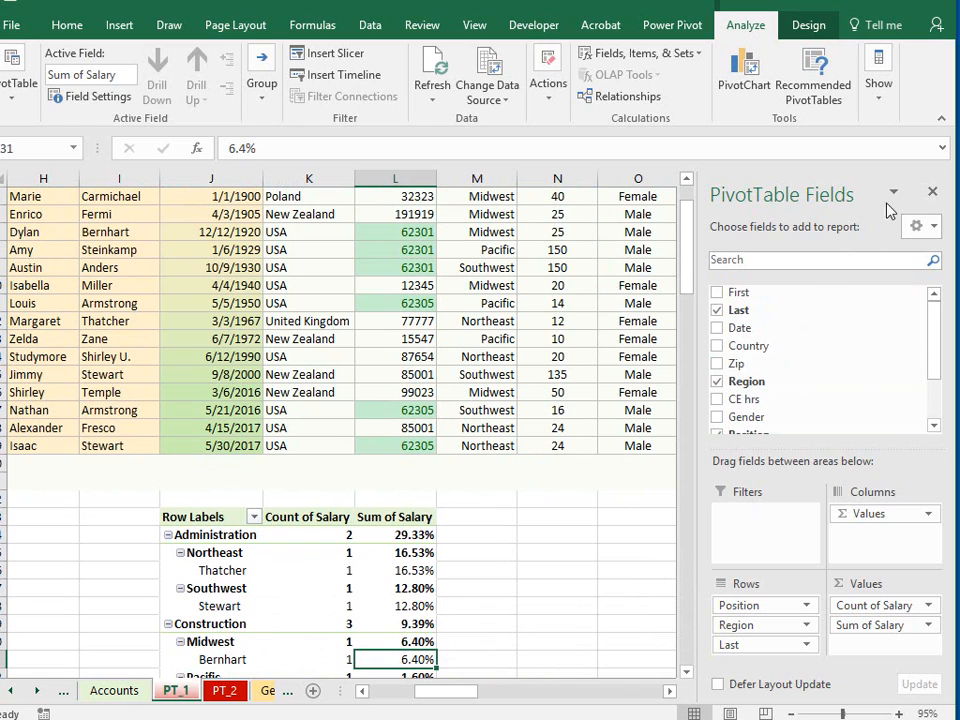
click(932, 191)
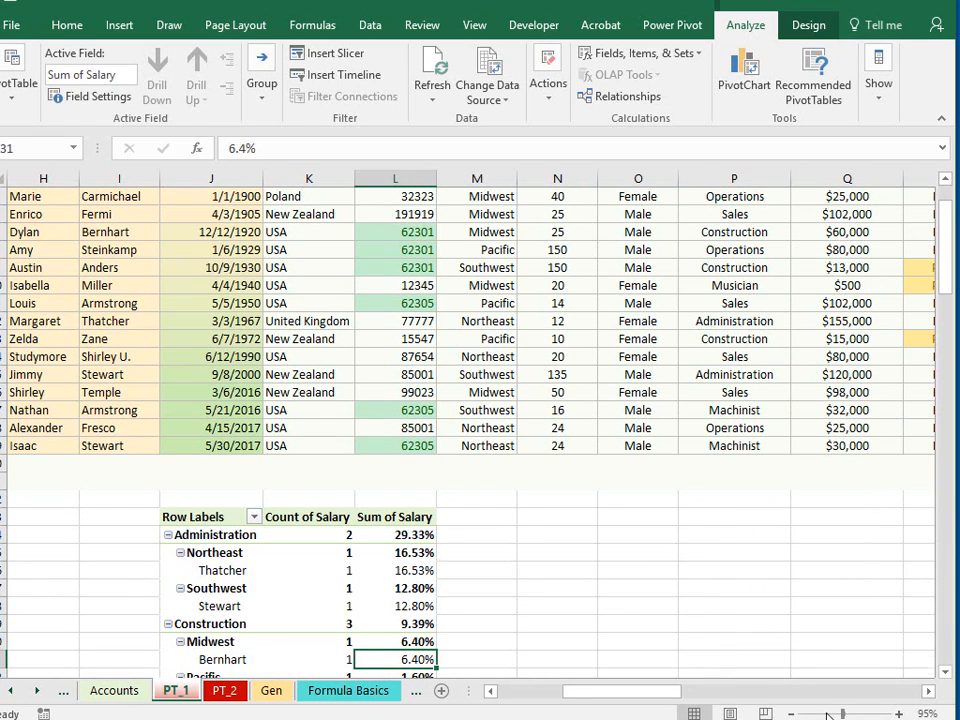
drag(828, 715, 814, 715)
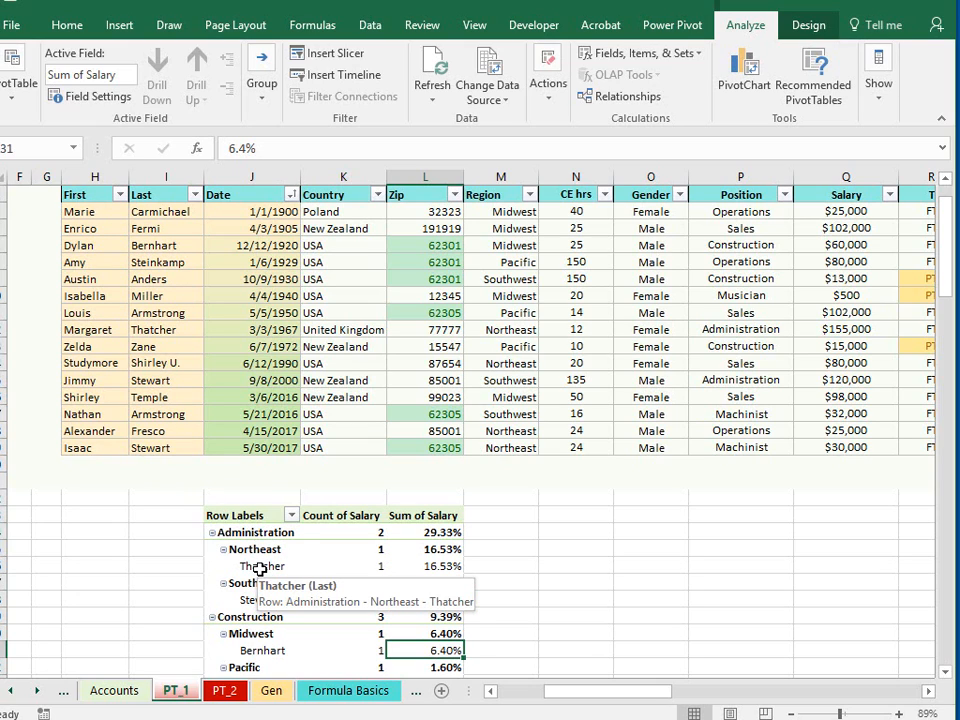
- Reopen the field list, try adding the First field to the rows, remove it again and close the list
click(259, 567)
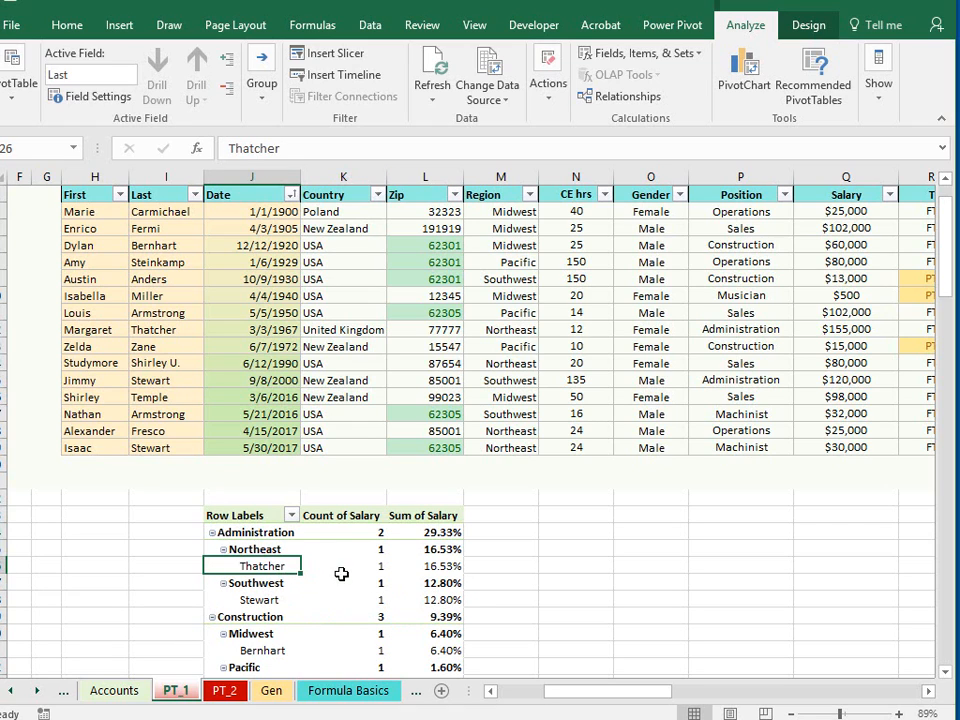
drag(341, 582, 341, 567)
click(878, 82)
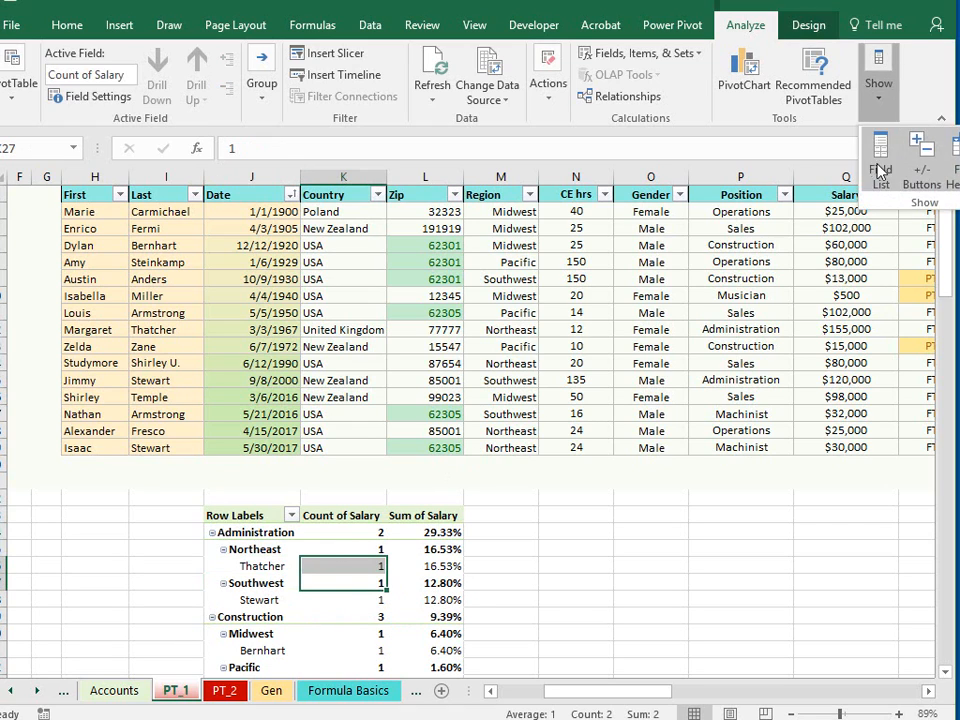
click(880, 170)
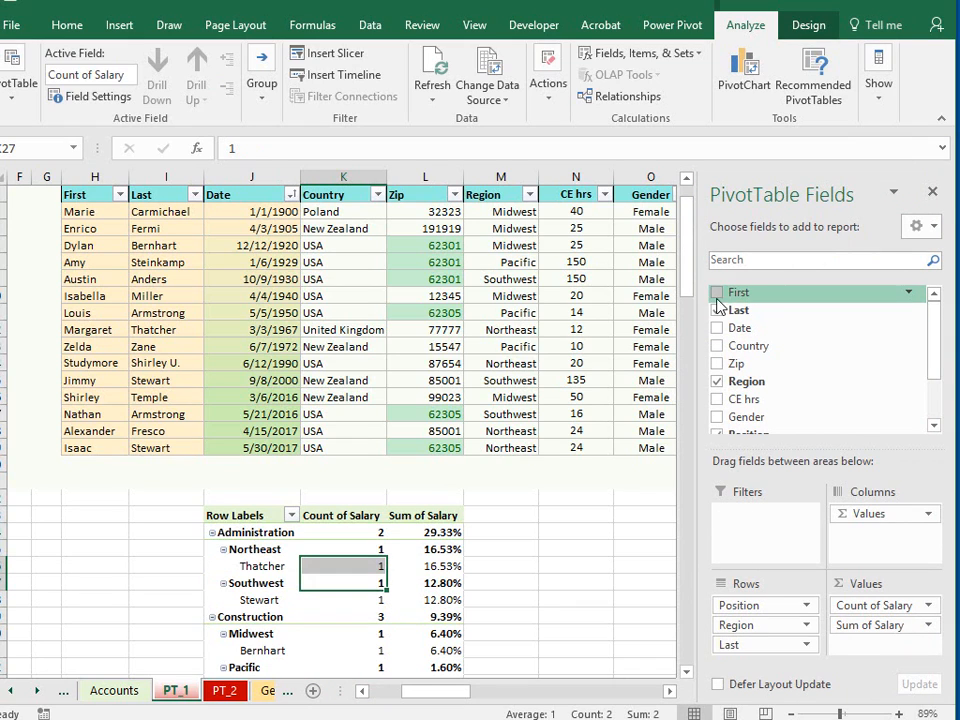
click(717, 299)
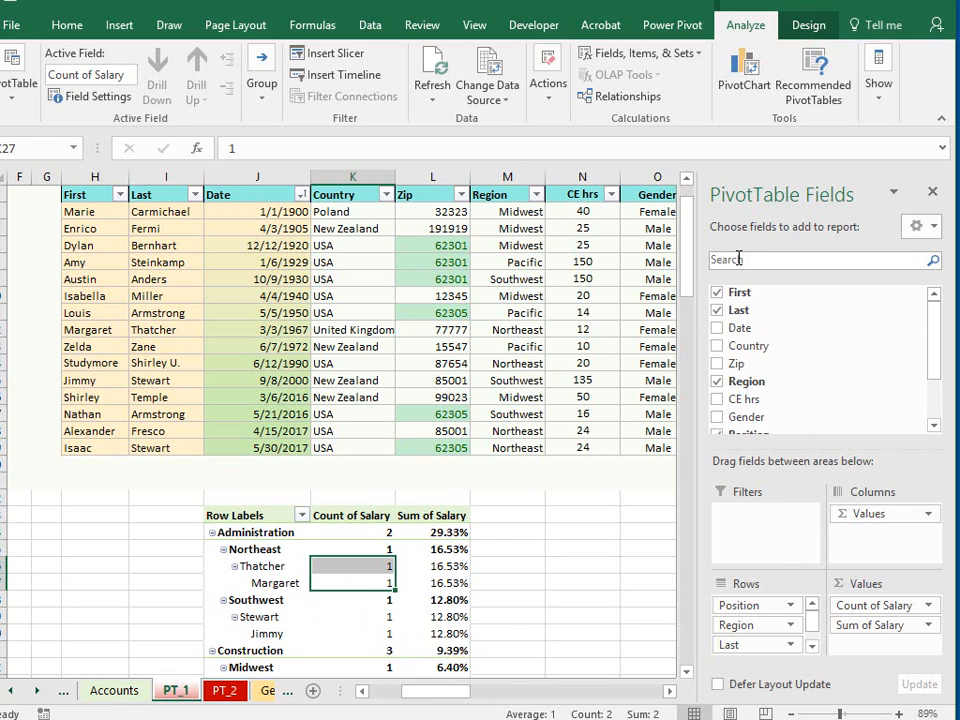
click(717, 292)
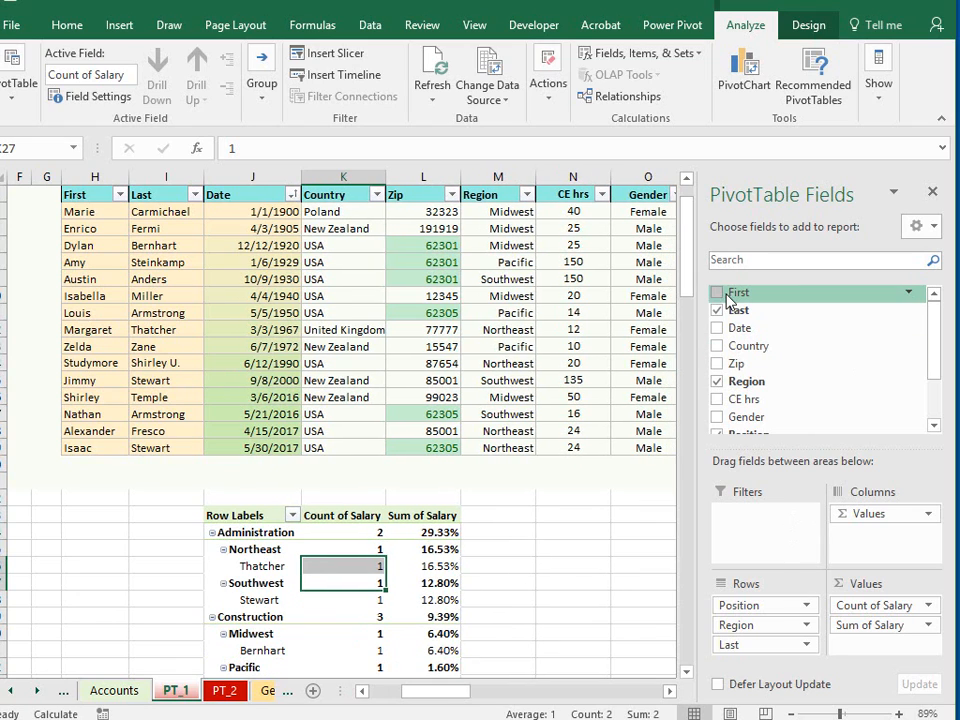
click(933, 192)
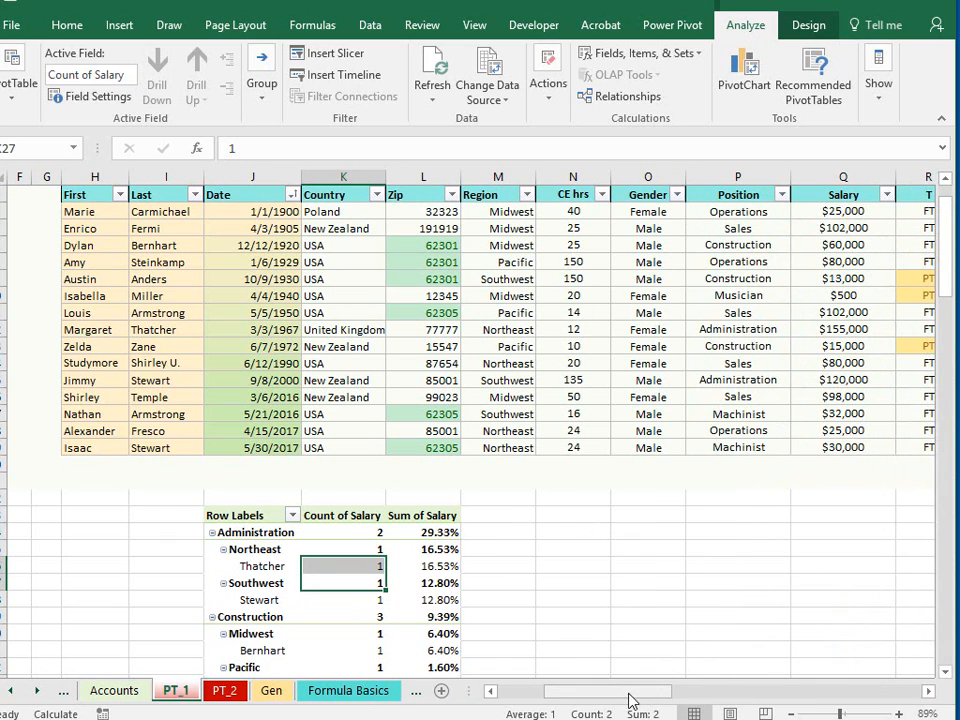
- Enter the heading Concat in cell S4, next to the employee table's T column
drag(630, 700, 655, 705)
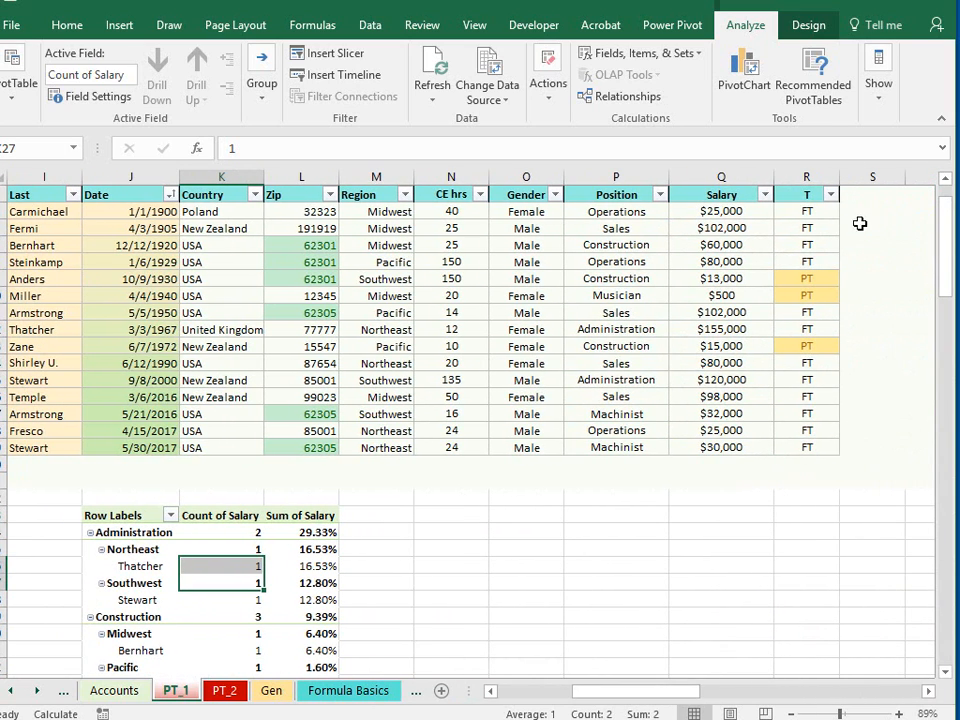
click(862, 213)
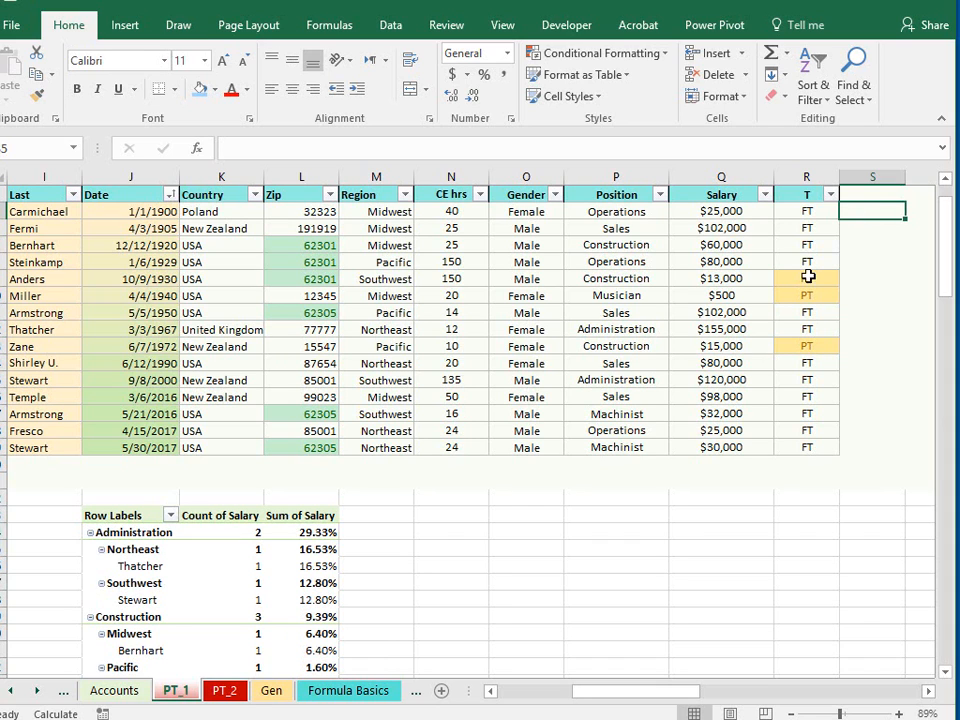
drag(681, 690, 637, 703)
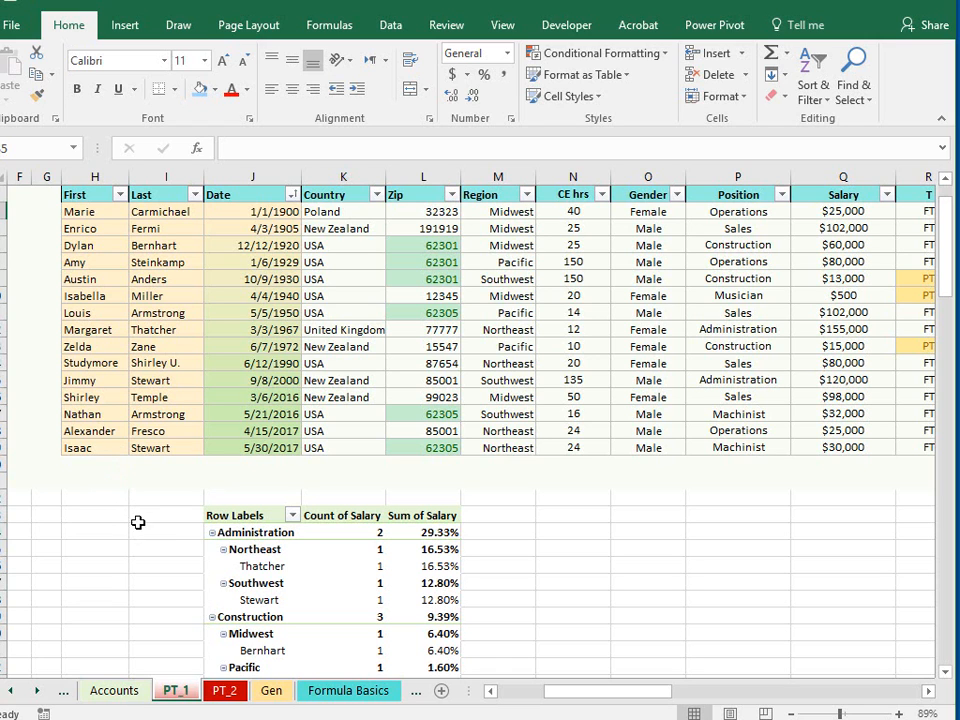
drag(624, 700, 660, 700)
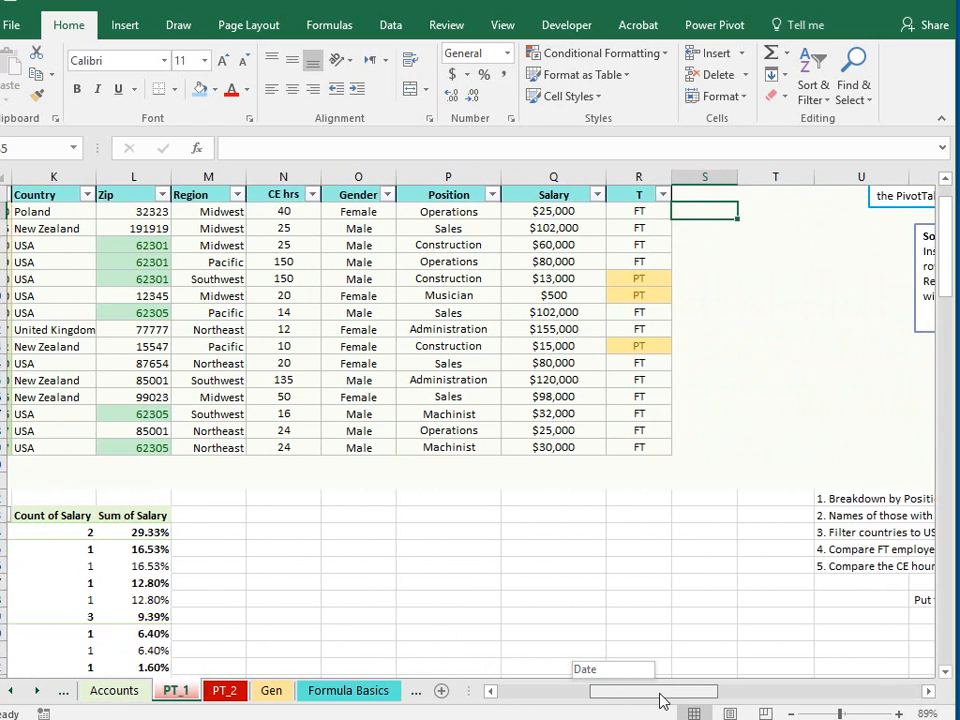
click(686, 194)
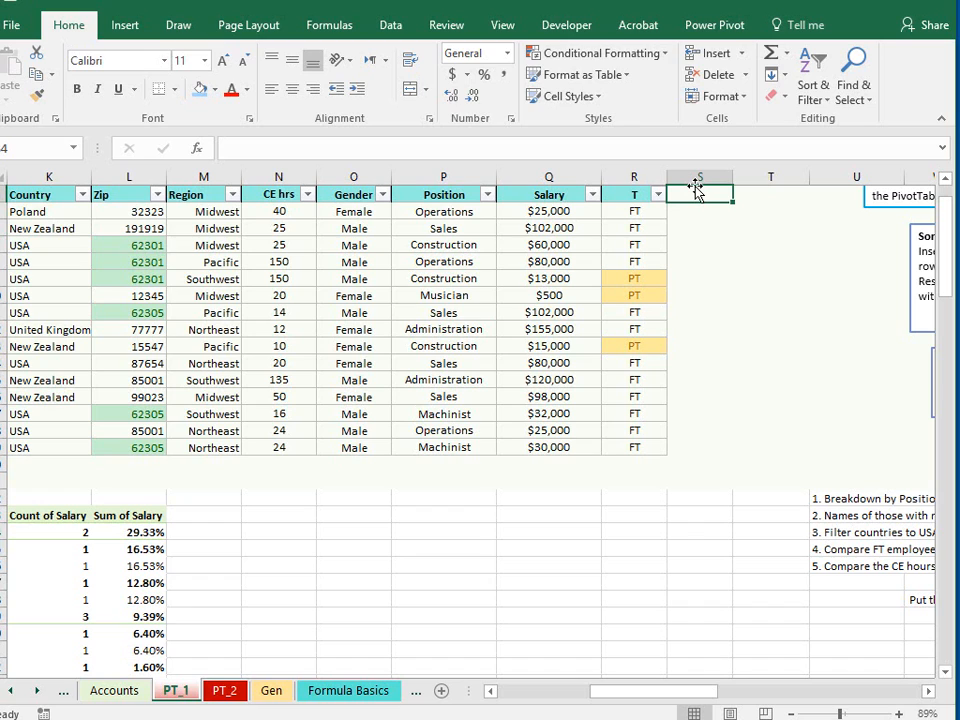
text(Concat)
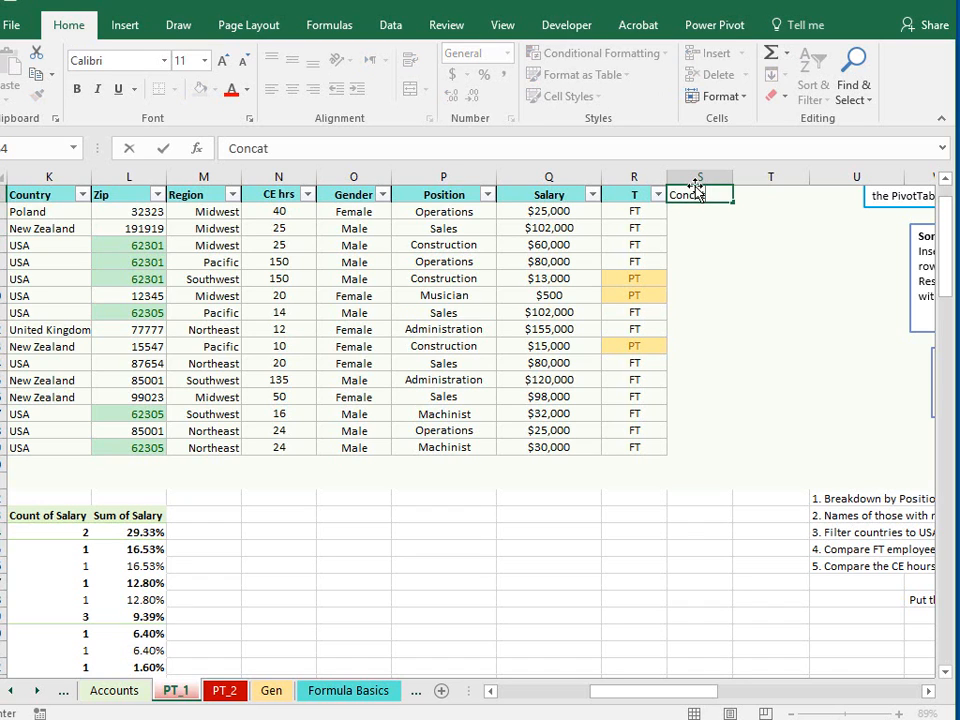
- Insert a CONCAT function in cell S5 that joins the last name in I5 with a comma and space
click(690, 213)
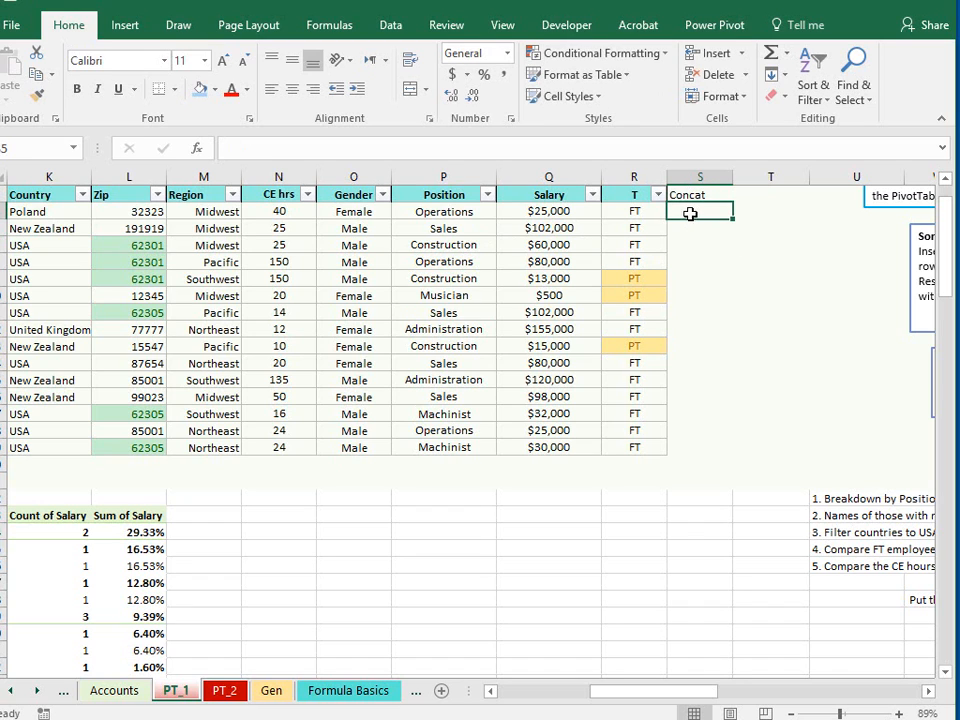
click(198, 149)
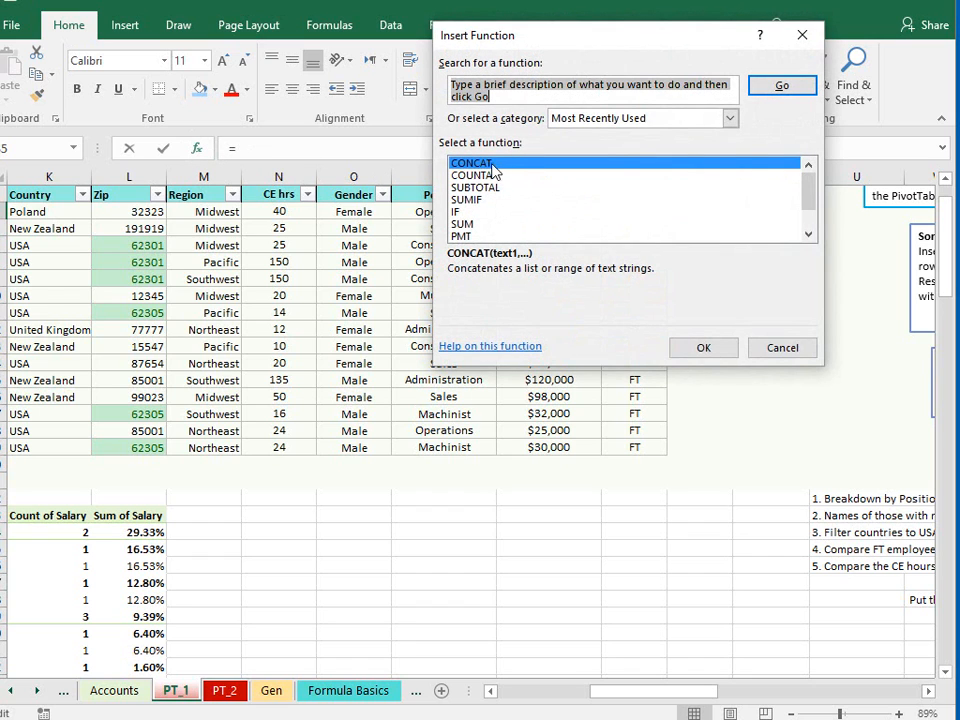
click(703, 347)
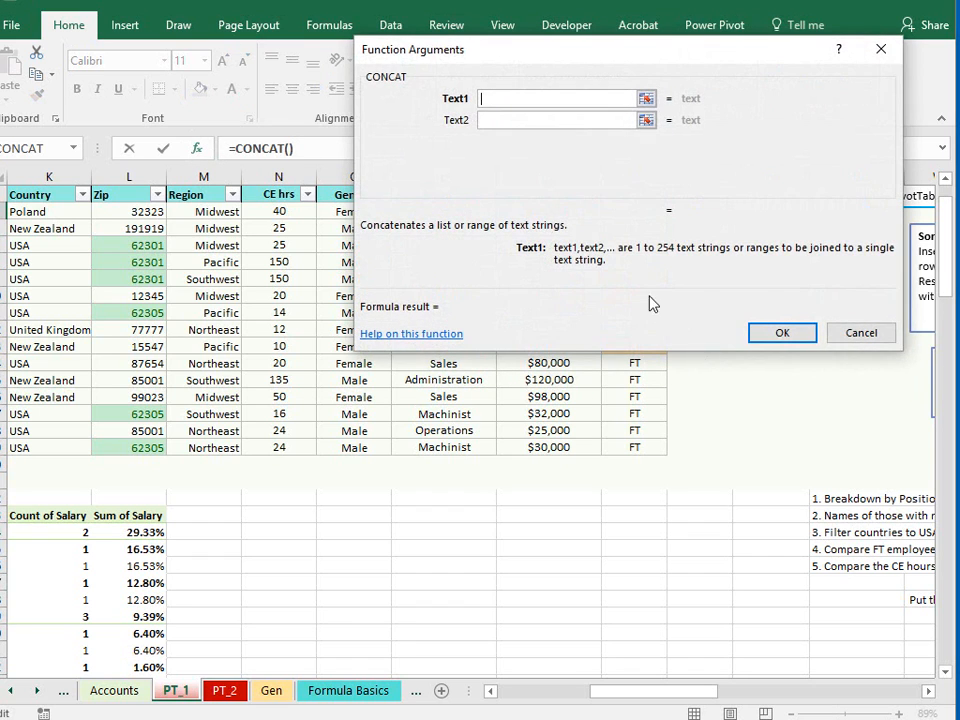
drag(471, 51, 577, 108)
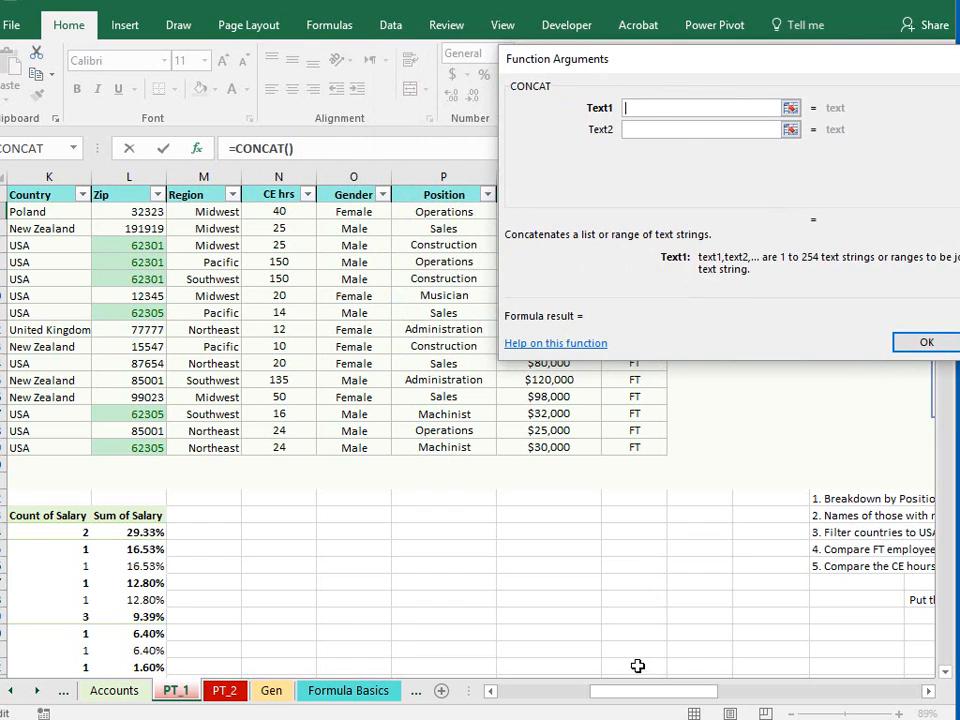
drag(656, 696, 604, 703)
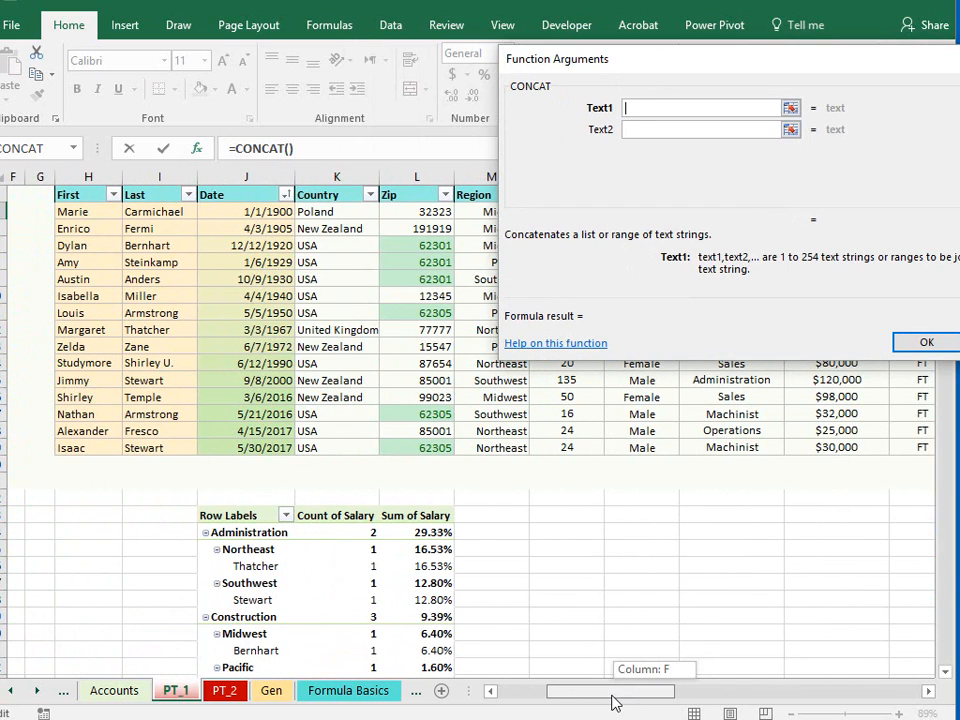
click(158, 211)
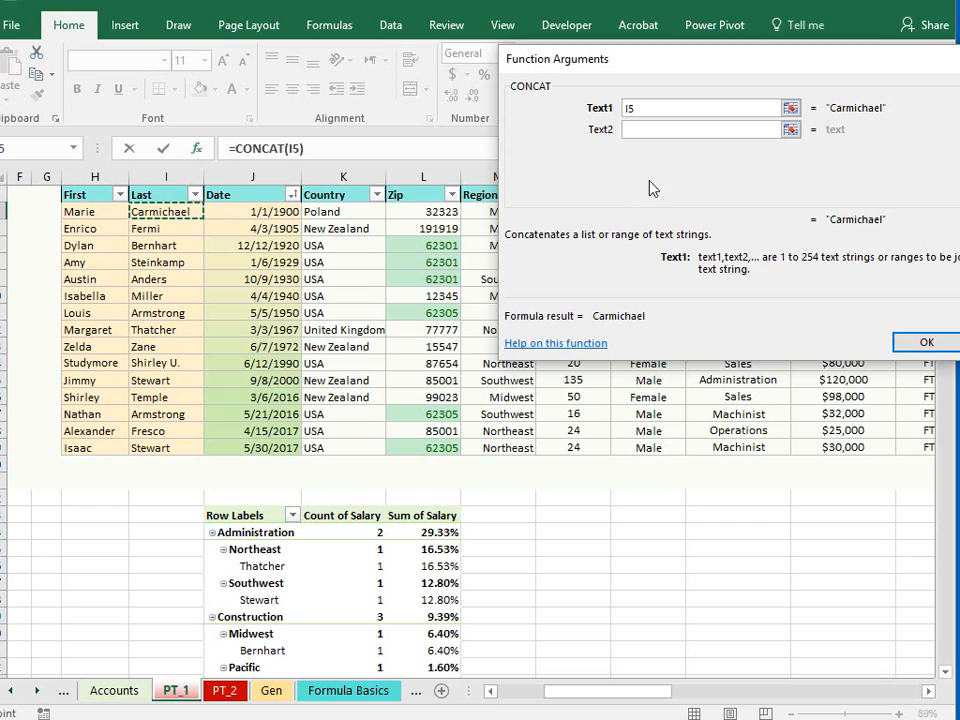
click(652, 131)
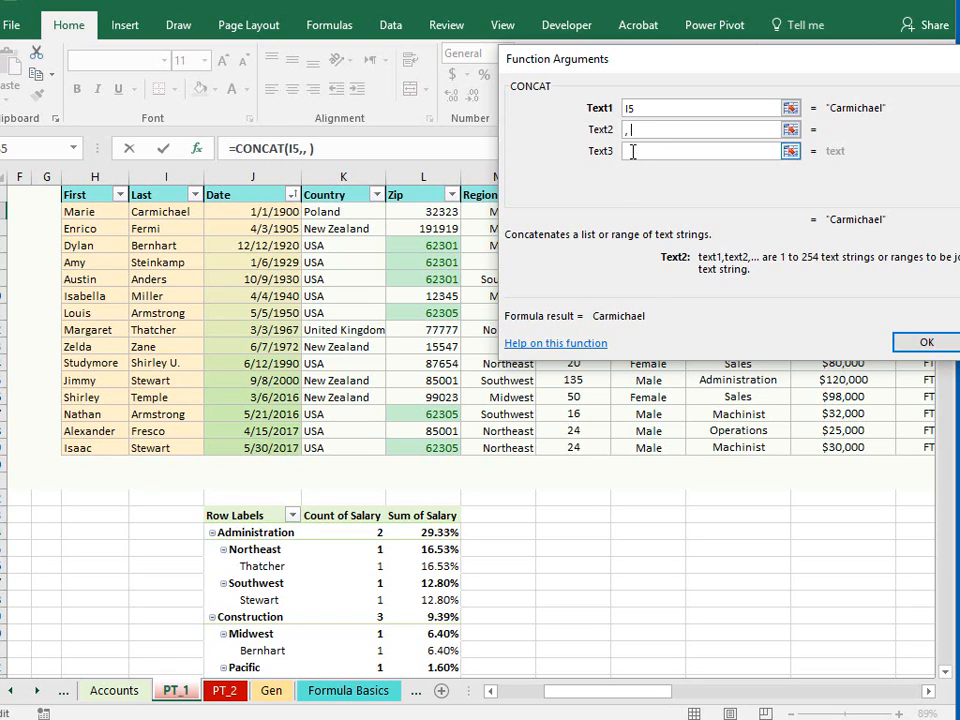
click(635, 150)
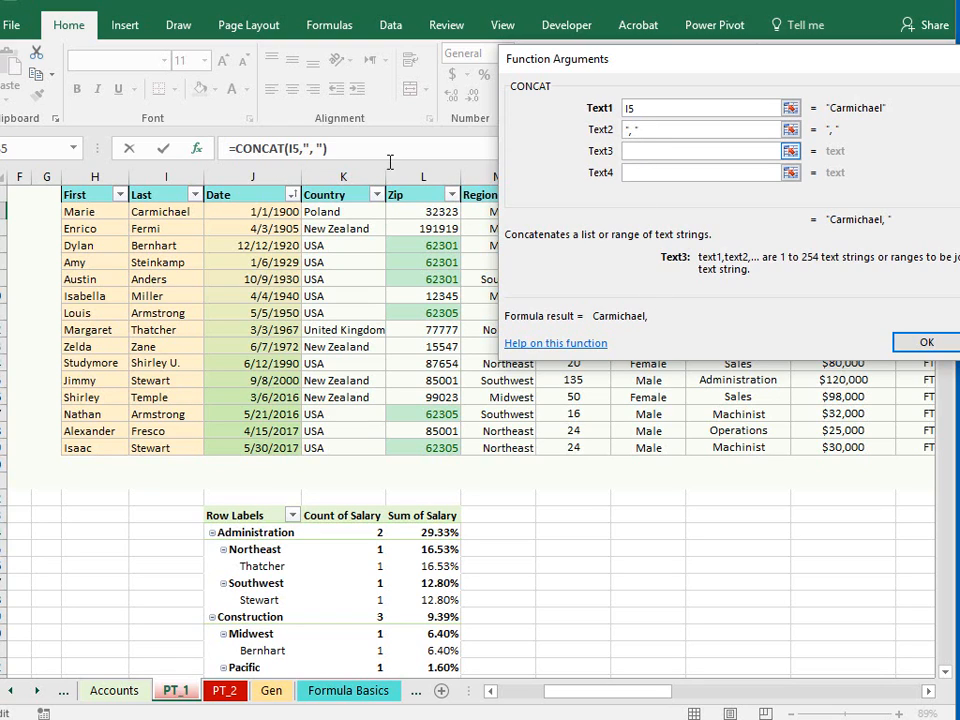
click(80, 211)
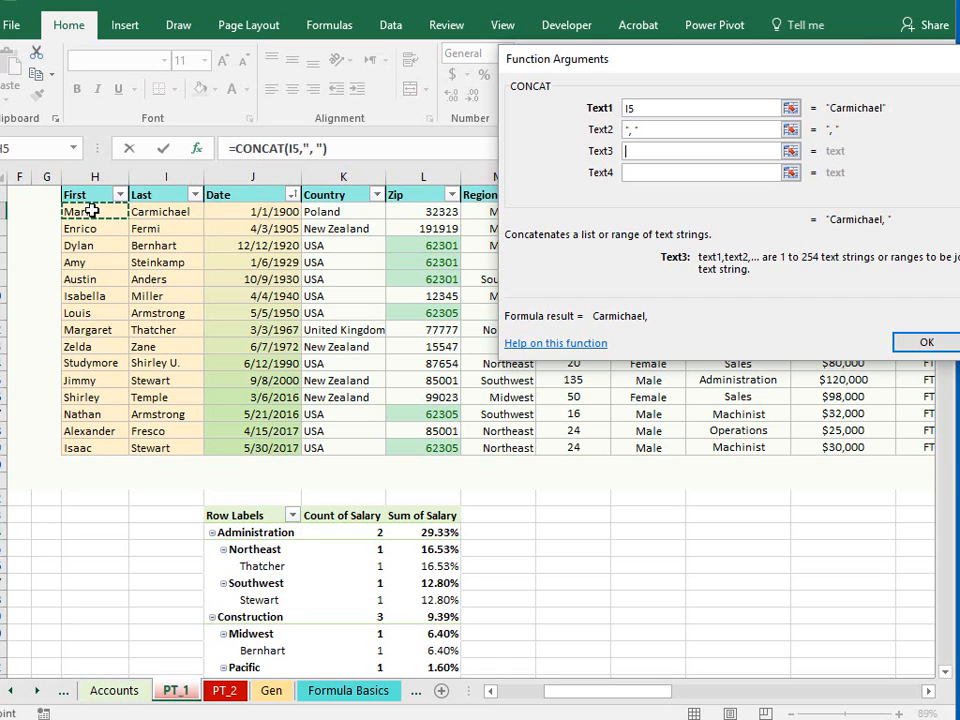
click(926, 343)
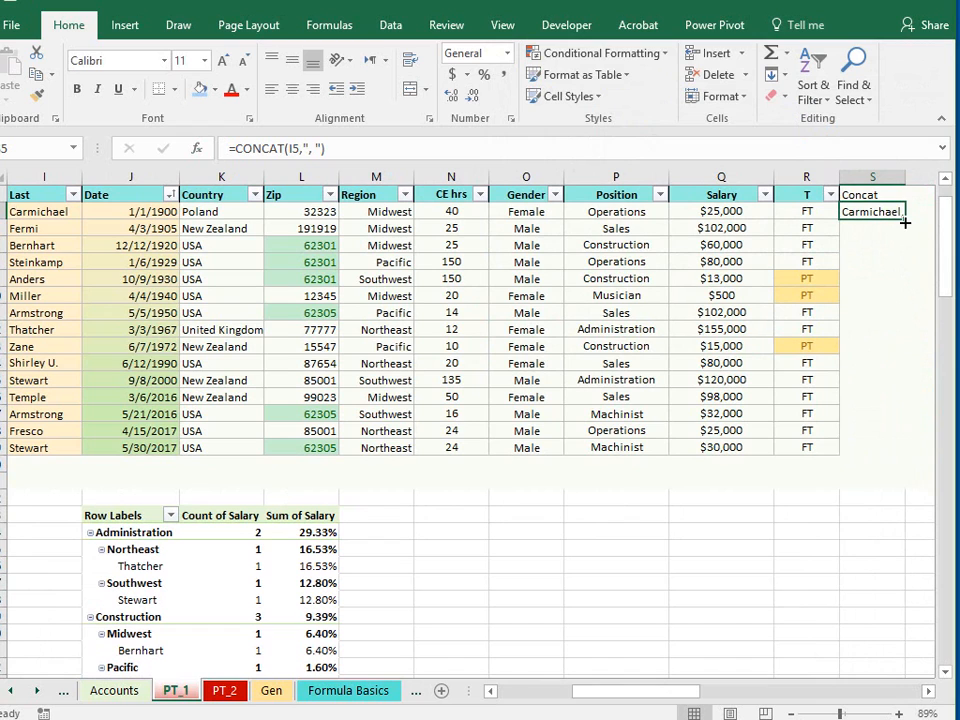
- Fill the S5 formula down the Concat column to row 19 and widen column S
drag(903, 218, 897, 452)
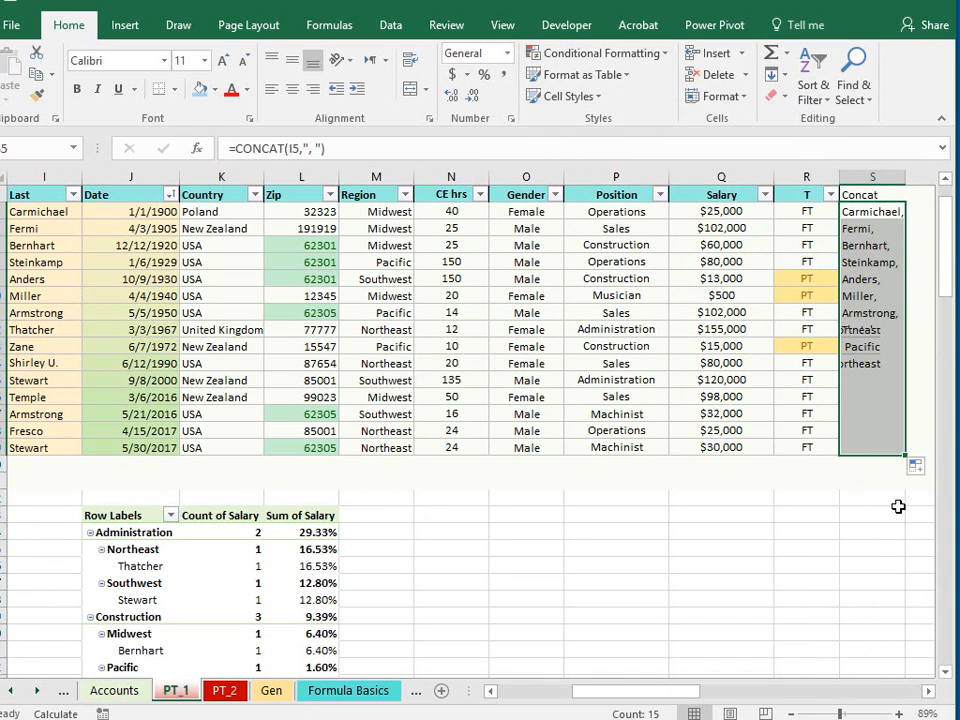
drag(655, 691, 673, 691)
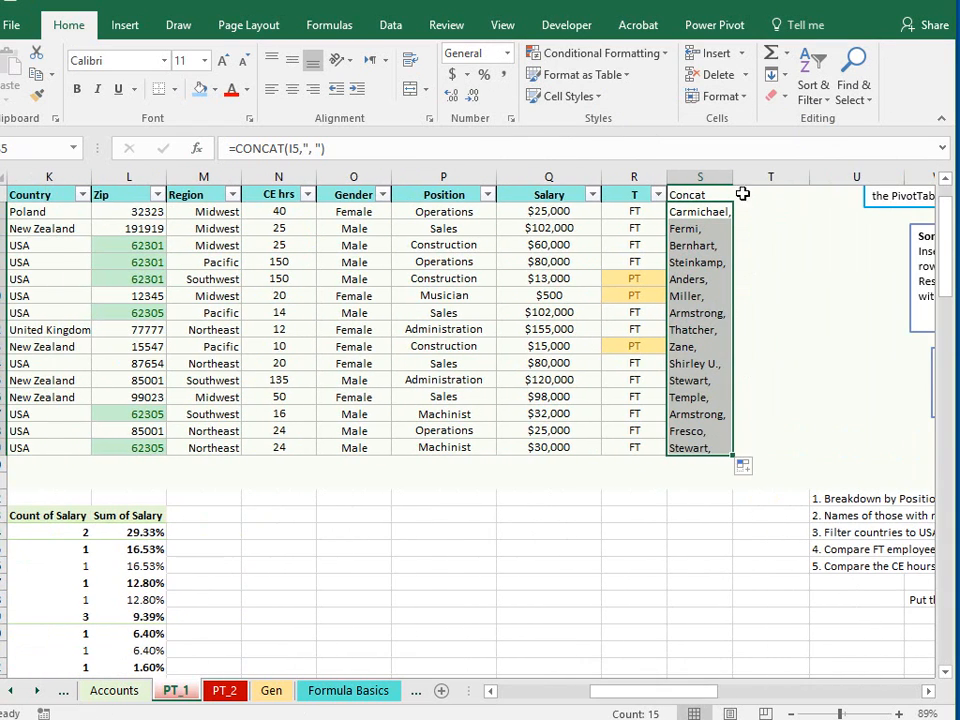
drag(733, 177, 772, 177)
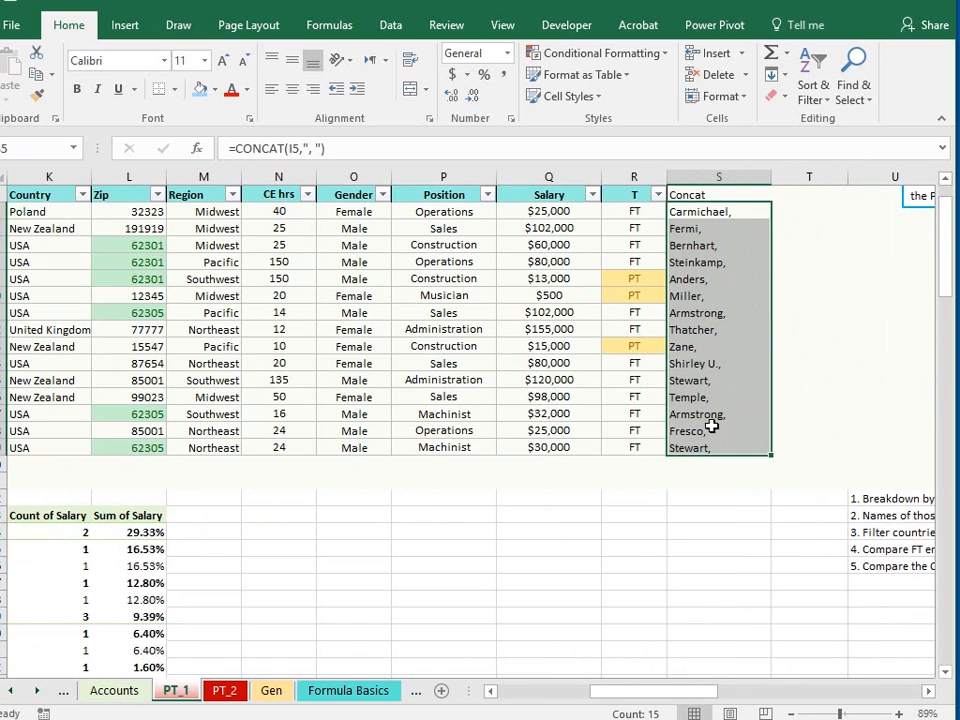
click(618, 555)
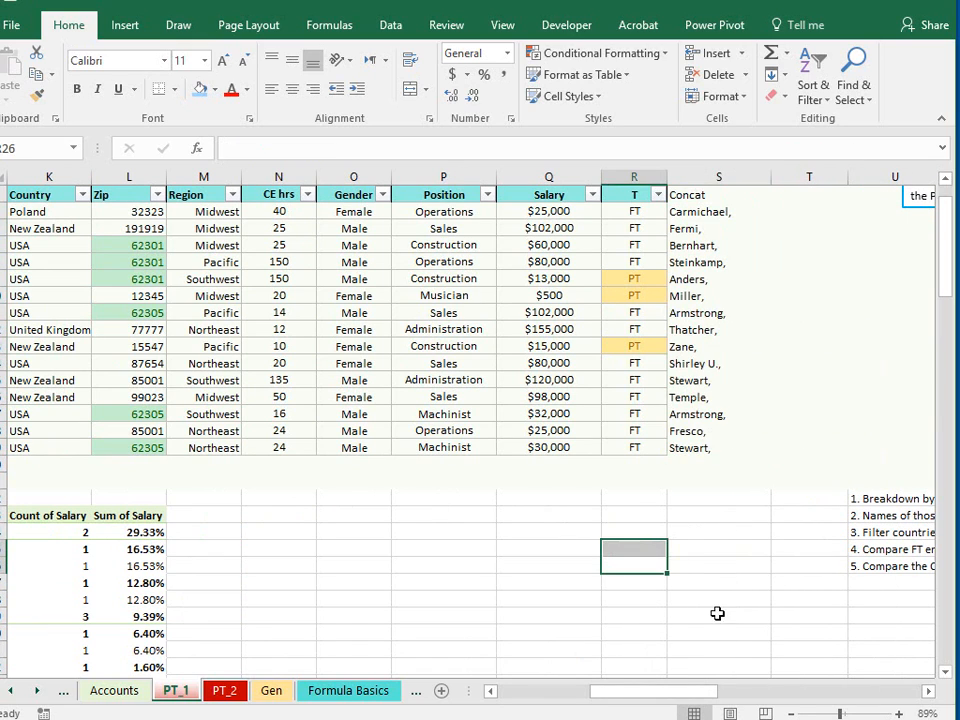
- Extend the formula in S5 with the first name so it reads =CONCAT(I5,", ",H5)
click(690, 197)
click(692, 210)
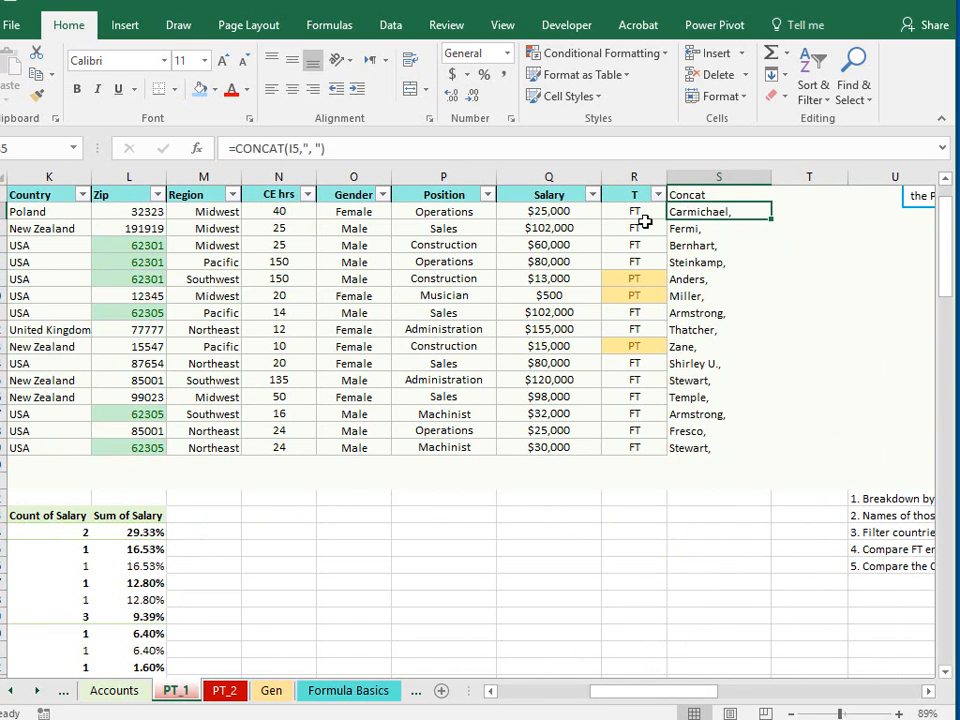
click(323, 150)
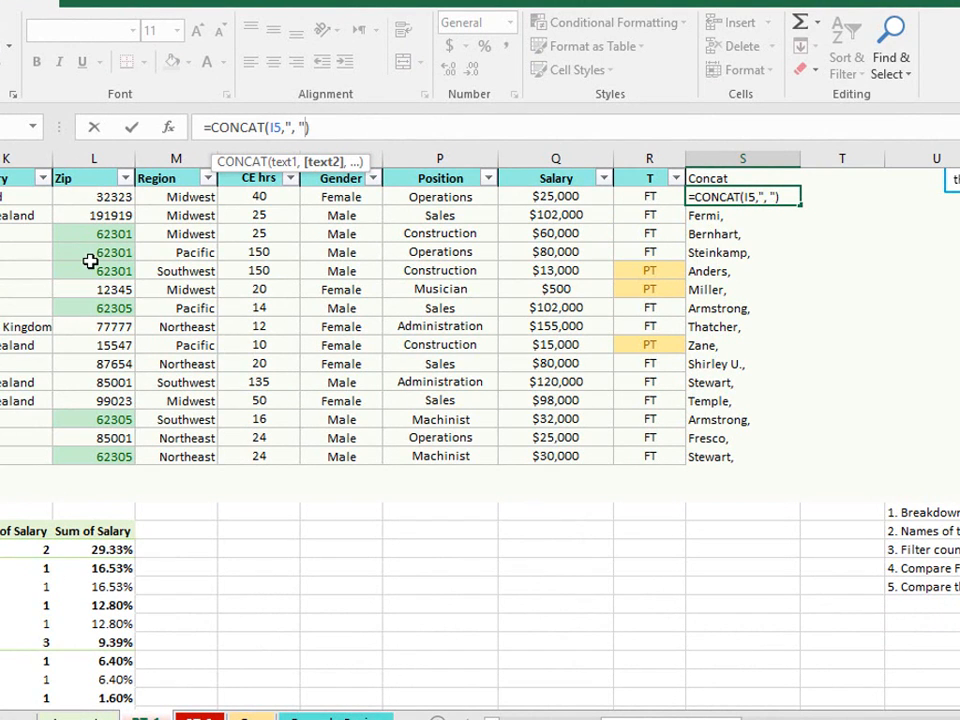
text(,)
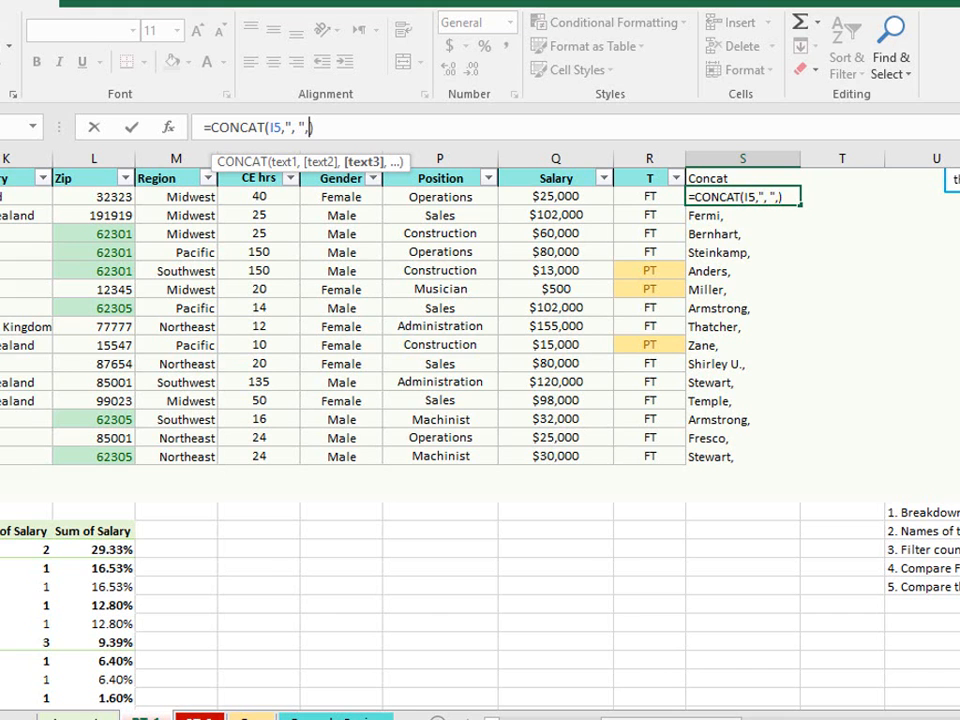
scroll(165, 326, left, 4)
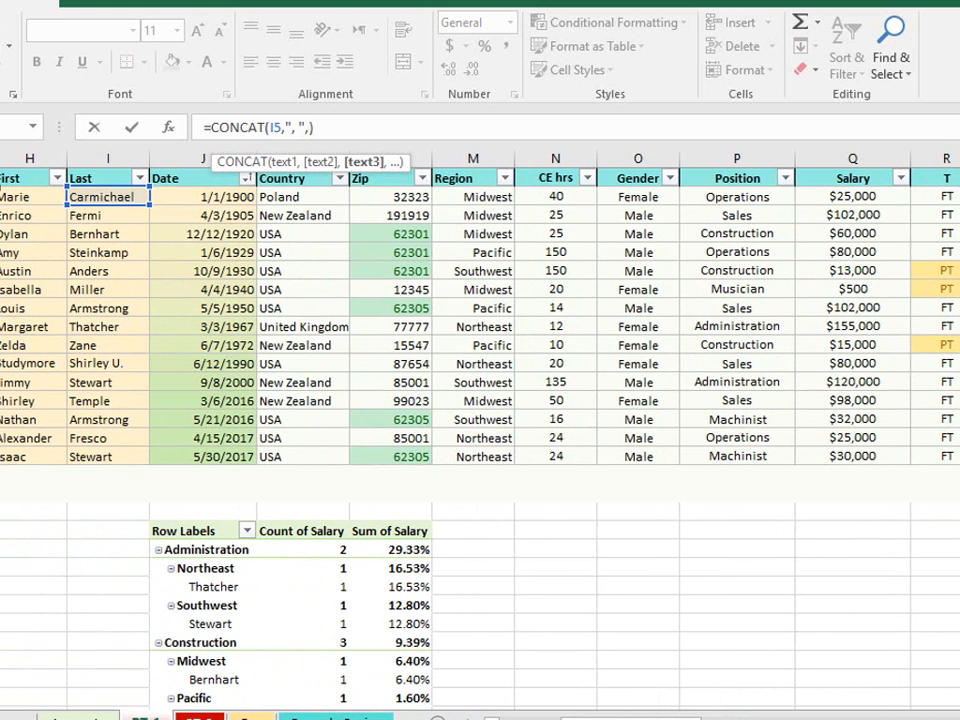
click(24, 198)
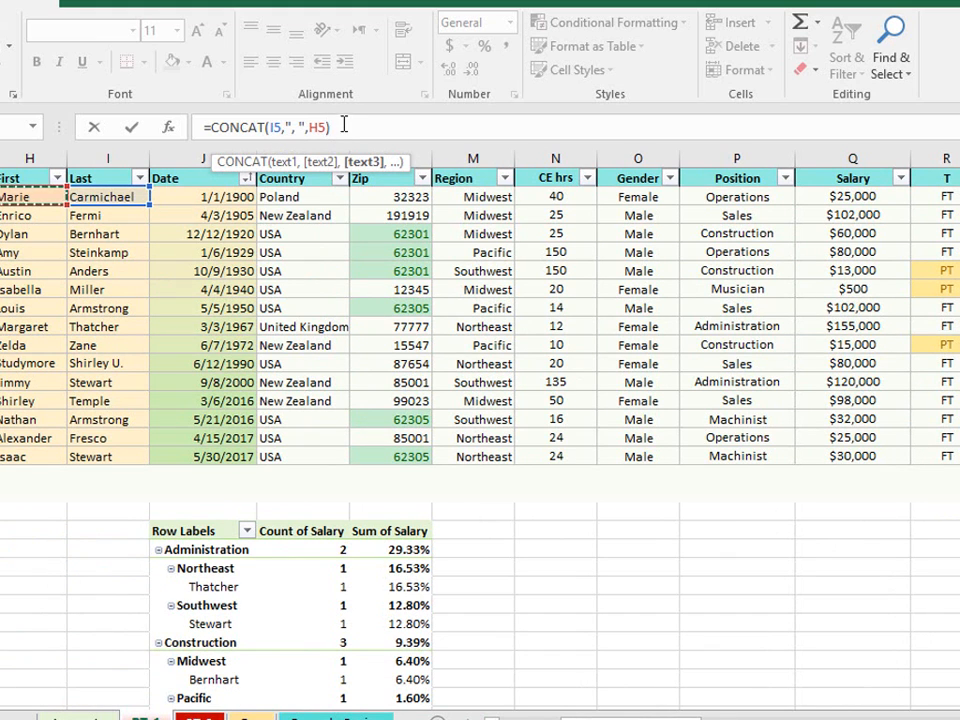
text())
key(Return)
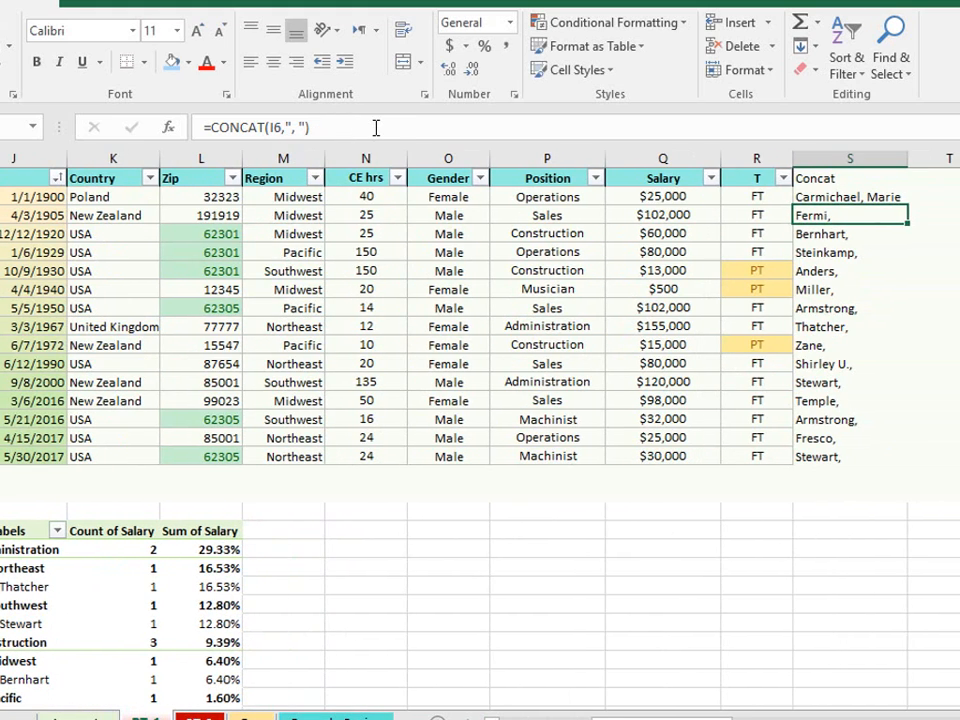
- Copy the extended S5 formula down the Concat column through row 19 and check one of the filled cells
key(Up)
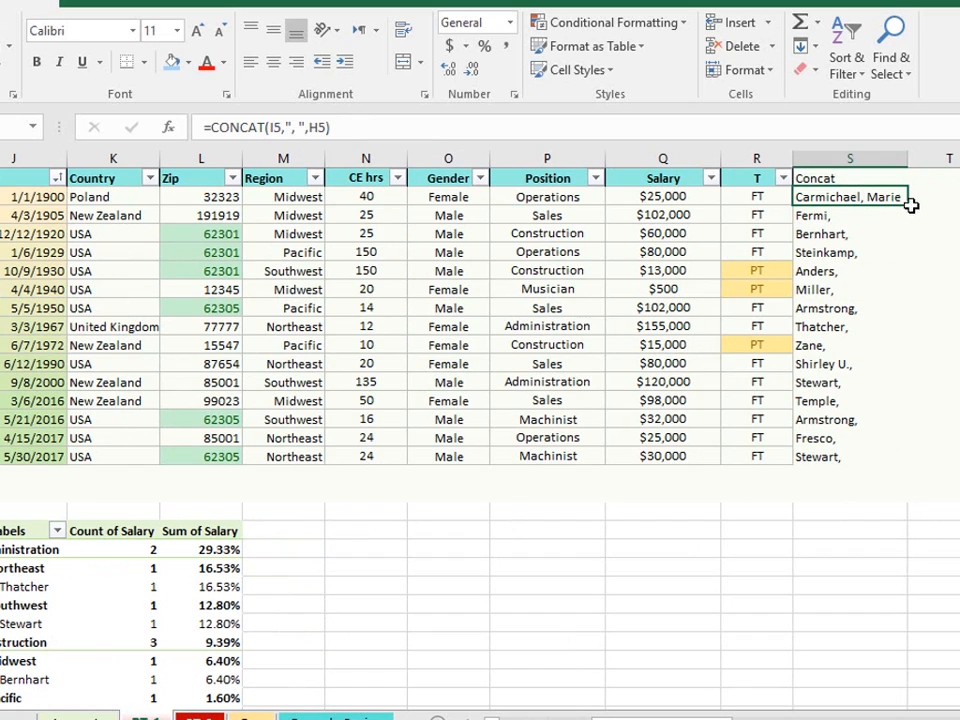
drag(910, 212, 880, 420)
click(837, 192)
drag(911, 206, 828, 472)
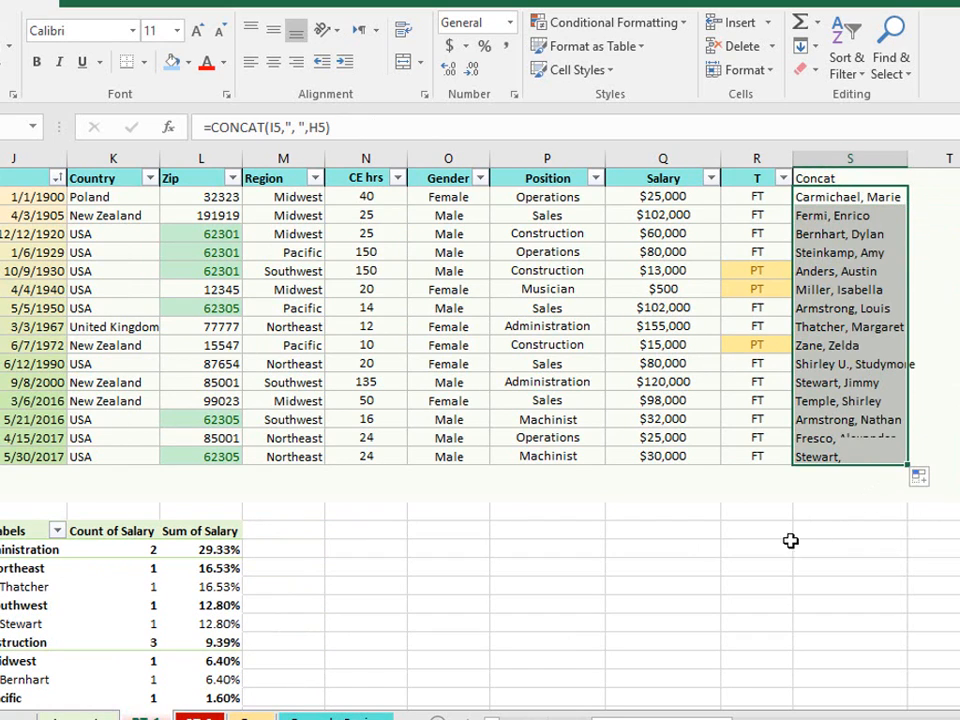
click(701, 540)
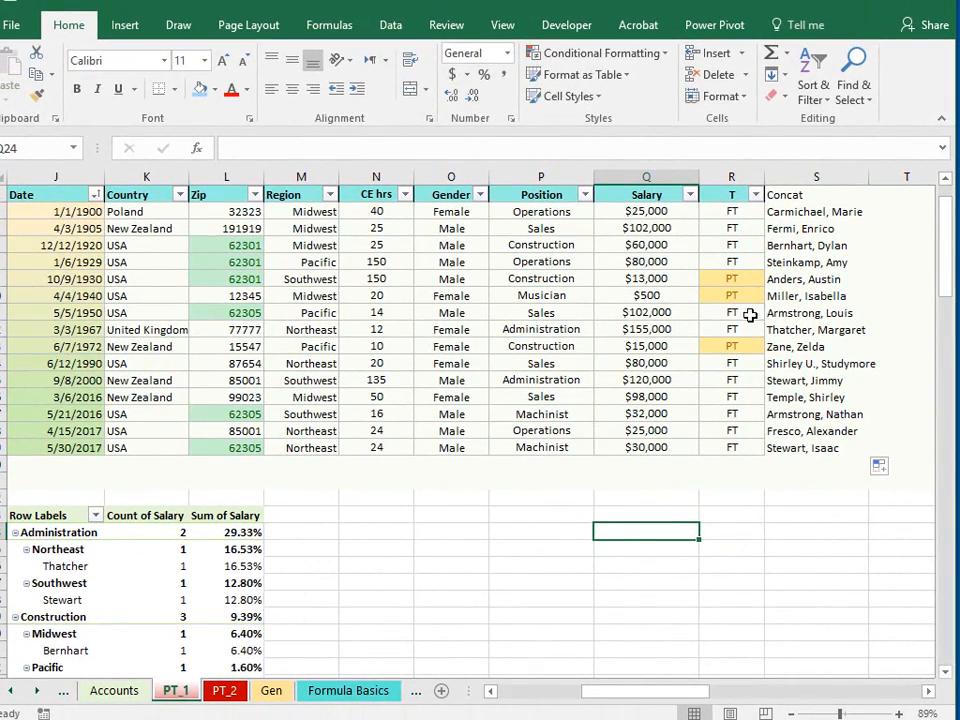
click(825, 311)
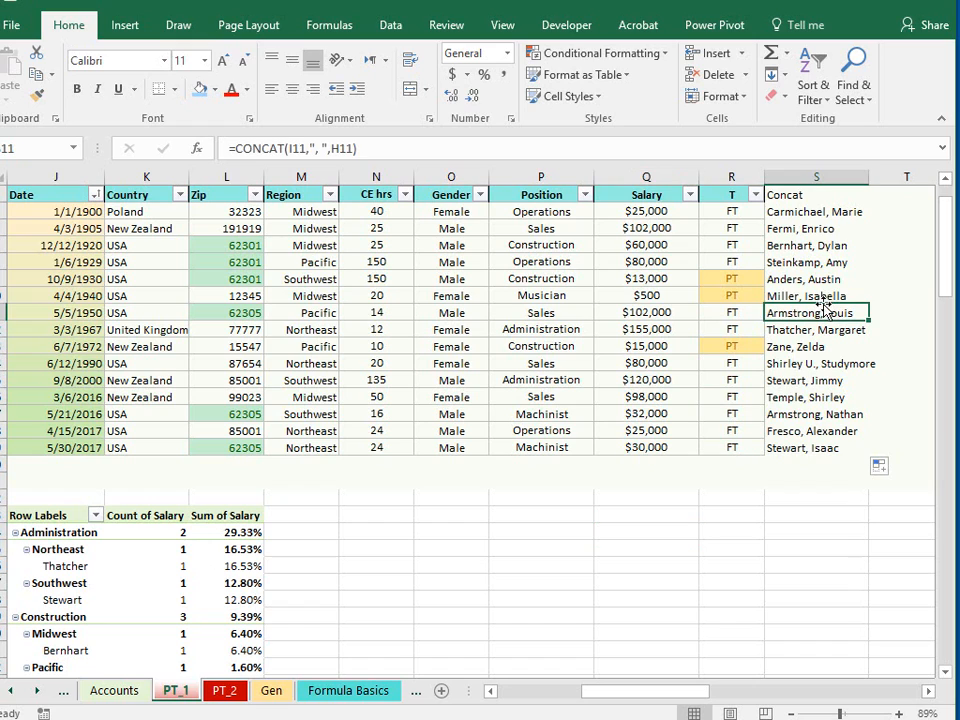
- Change the pivot table's data source range to PT_1!$H$4:$S$19 so it includes the Concat column
click(112, 601)
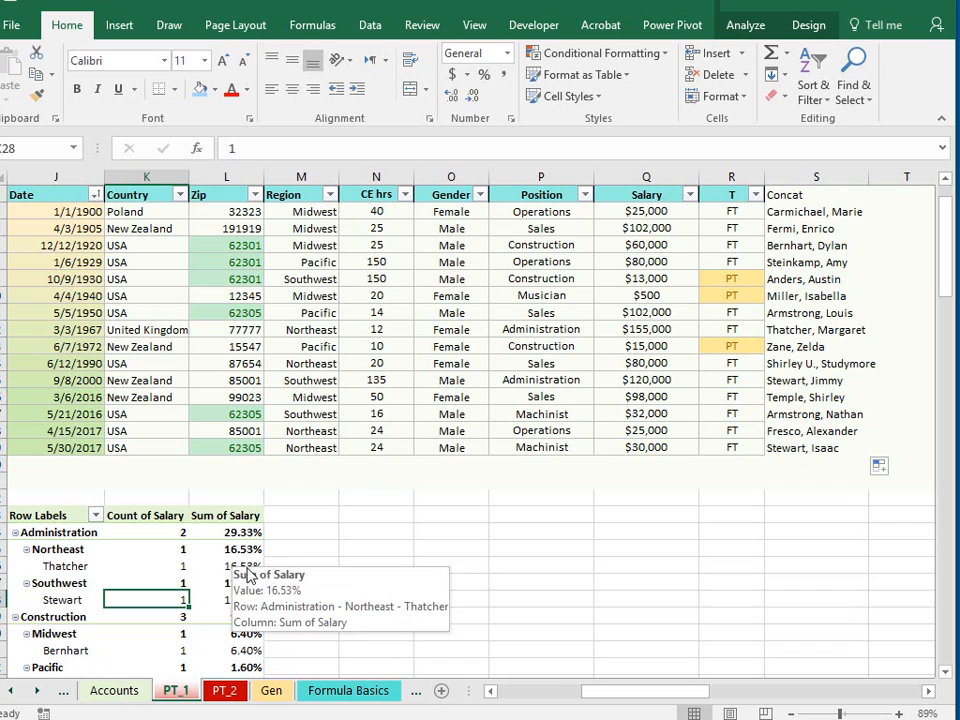
click(396, 341)
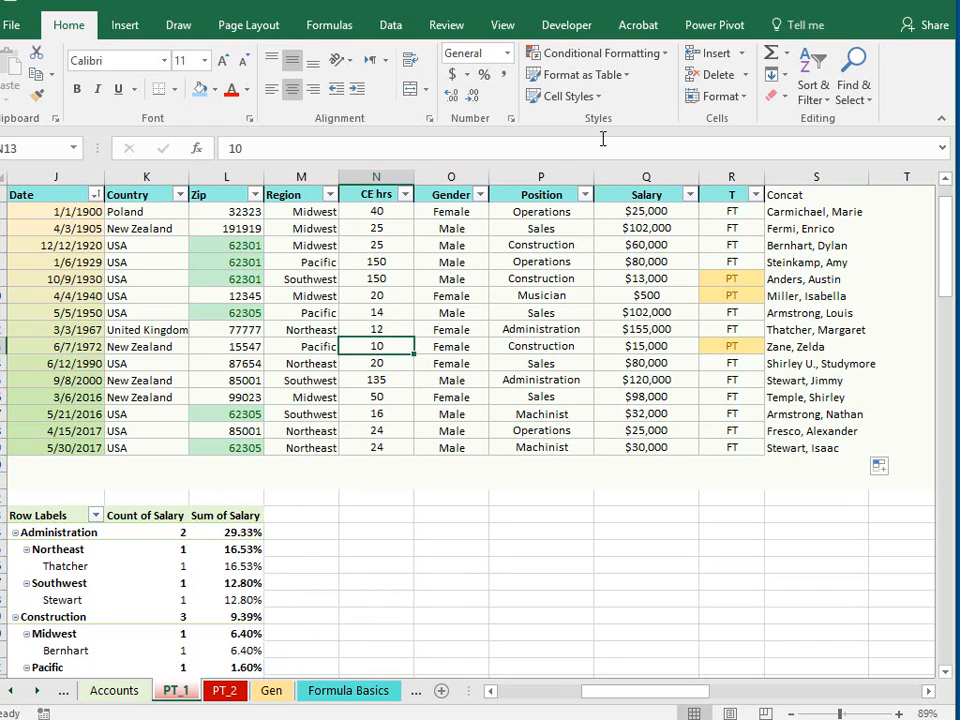
drag(150, 600, 150, 583)
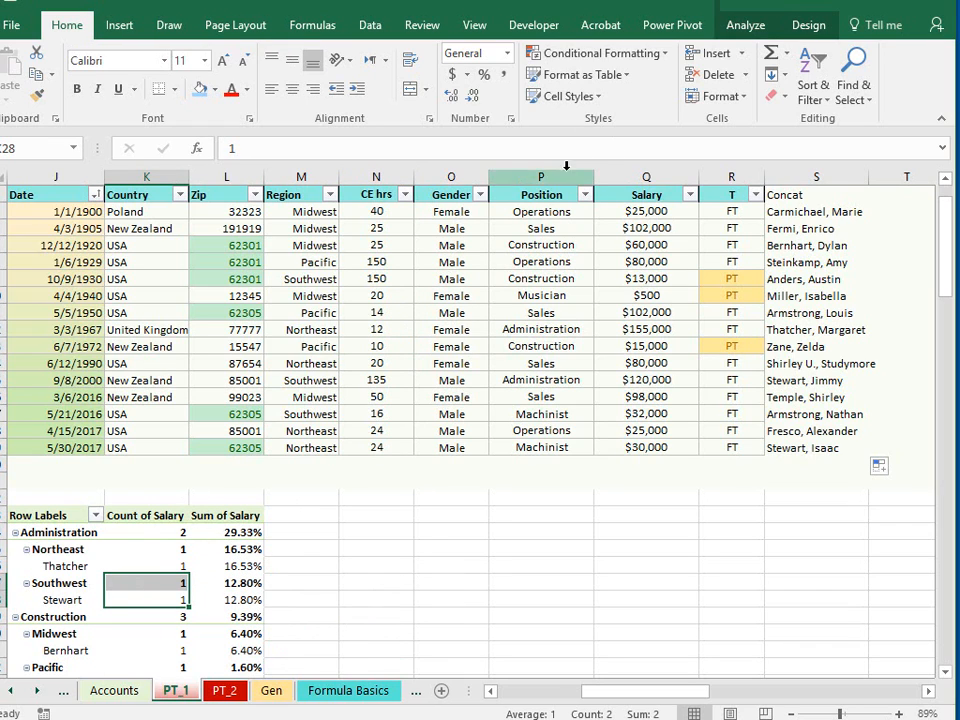
click(755, 28)
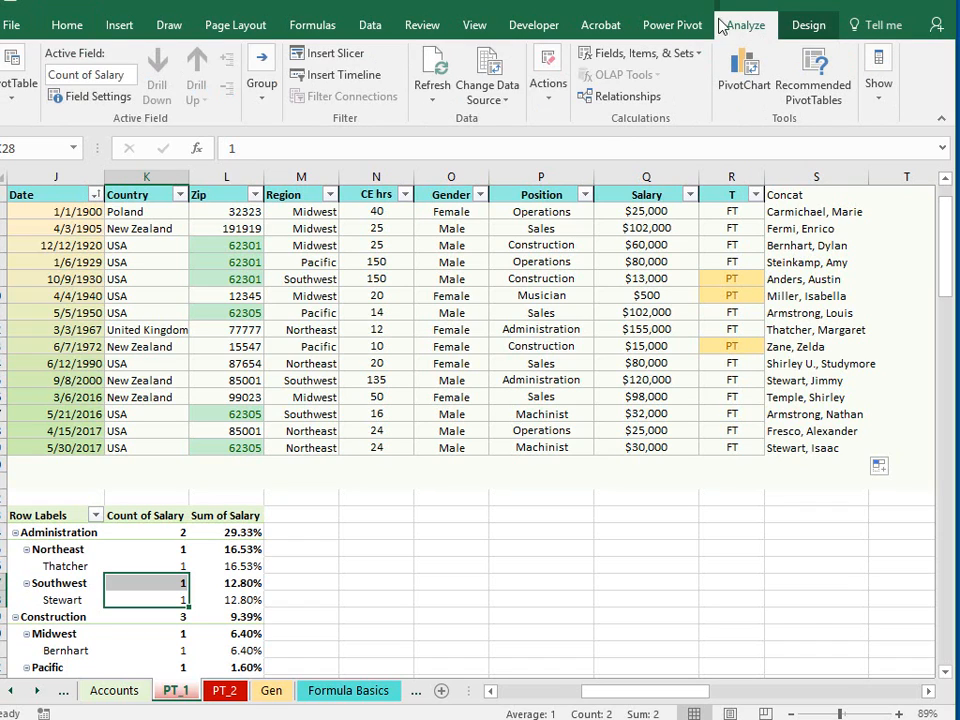
click(490, 95)
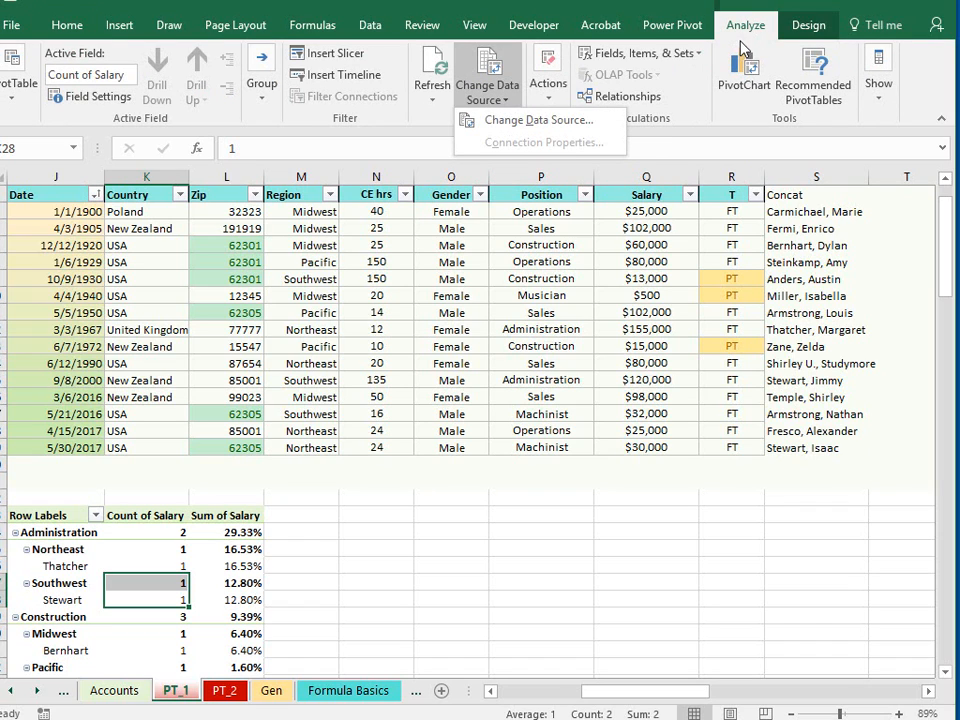
click(135, 560)
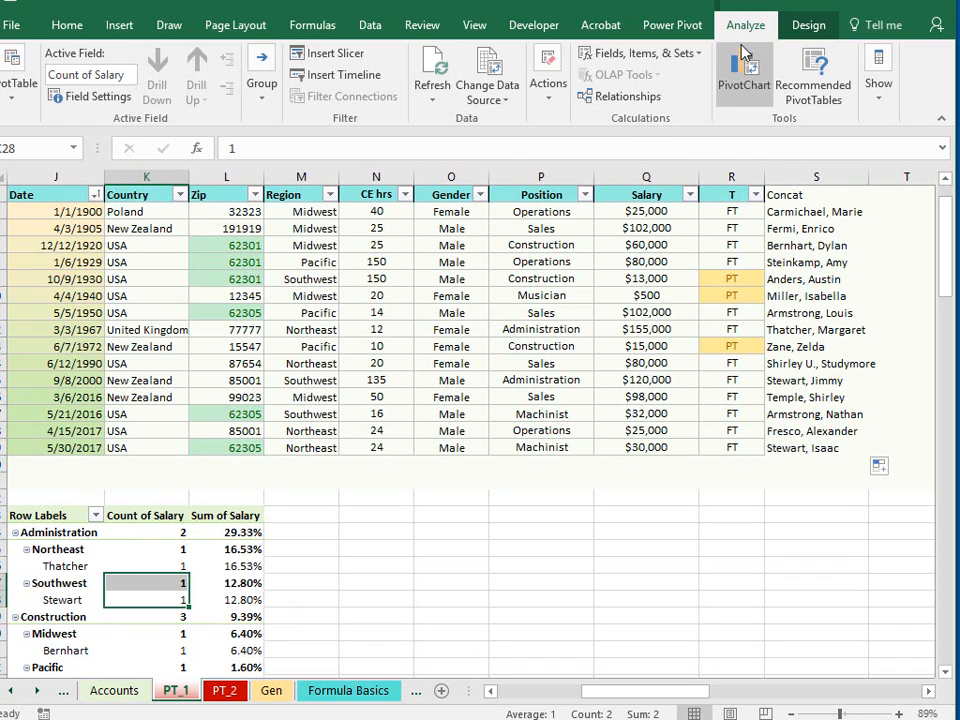
click(507, 100)
click(515, 121)
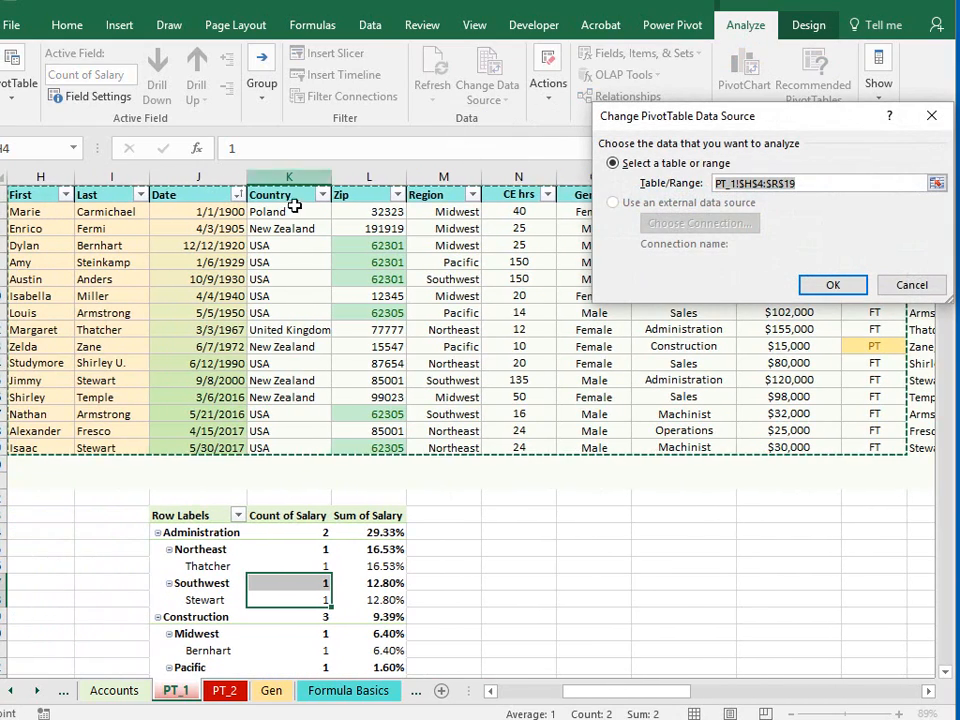
drag(765, 120, 586, 24)
drag(47, 200, 917, 447)
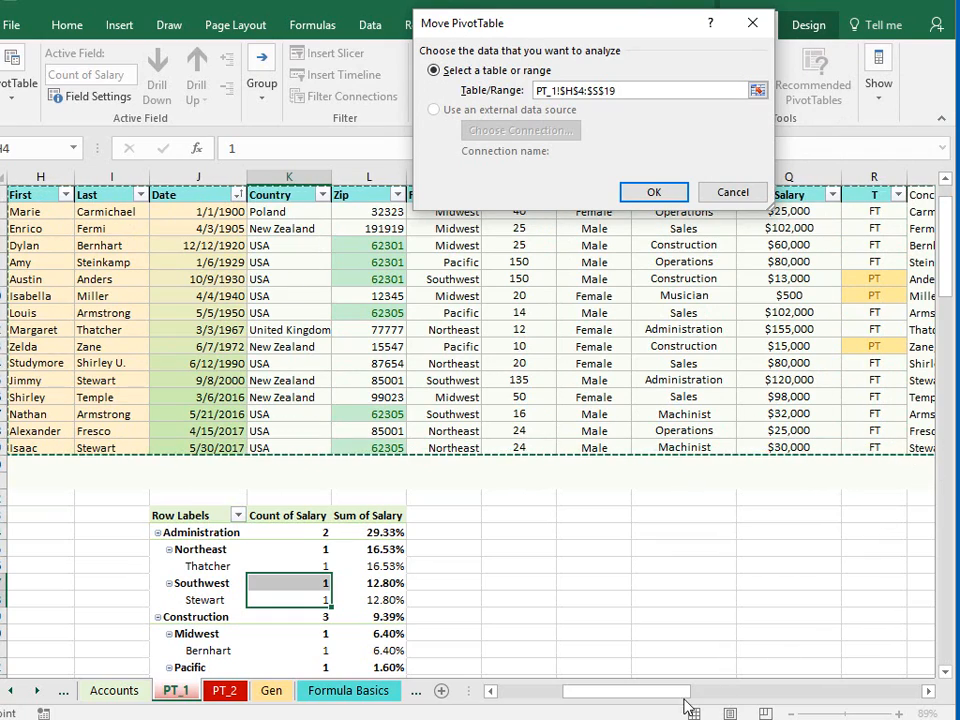
drag(658, 699, 690, 702)
click(655, 191)
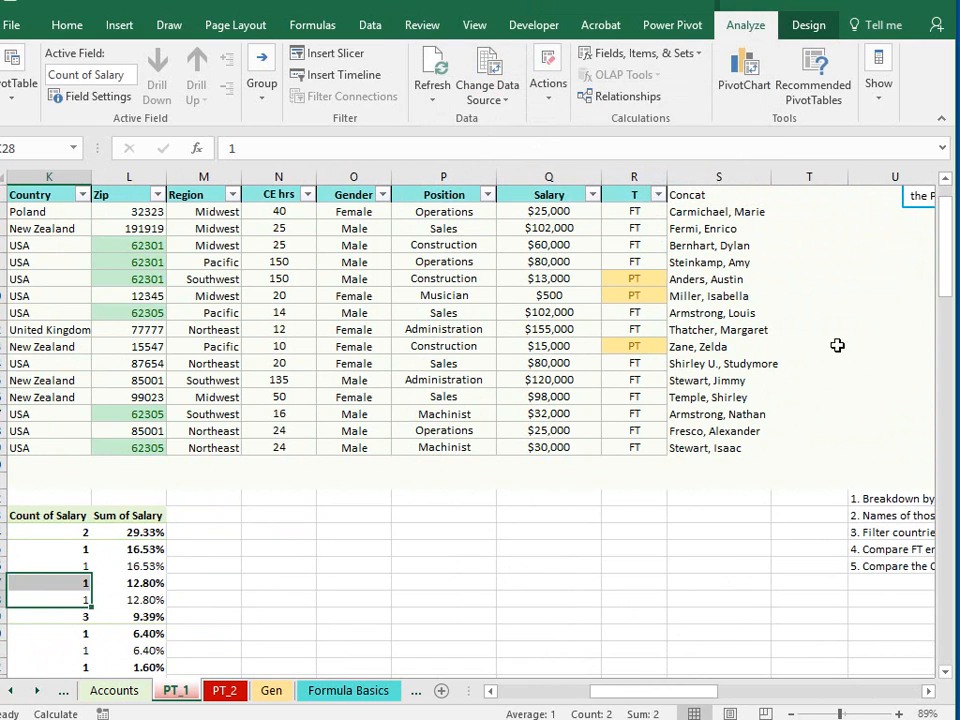
- Show the field list for the pivot table and add the Concat field to its rows
click(70, 549)
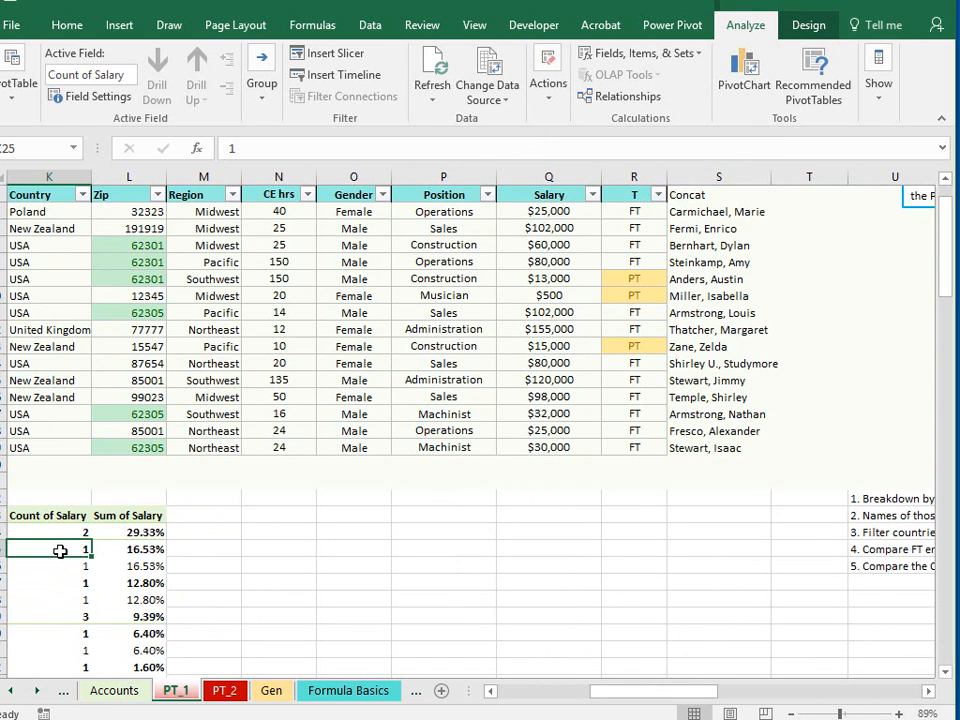
click(877, 86)
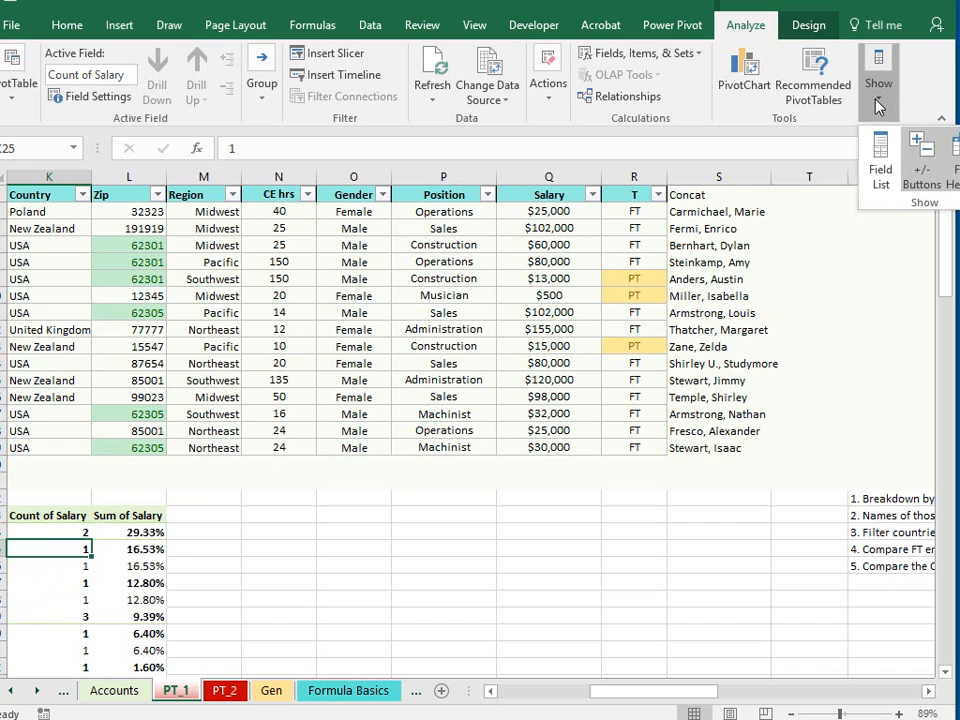
click(877, 170)
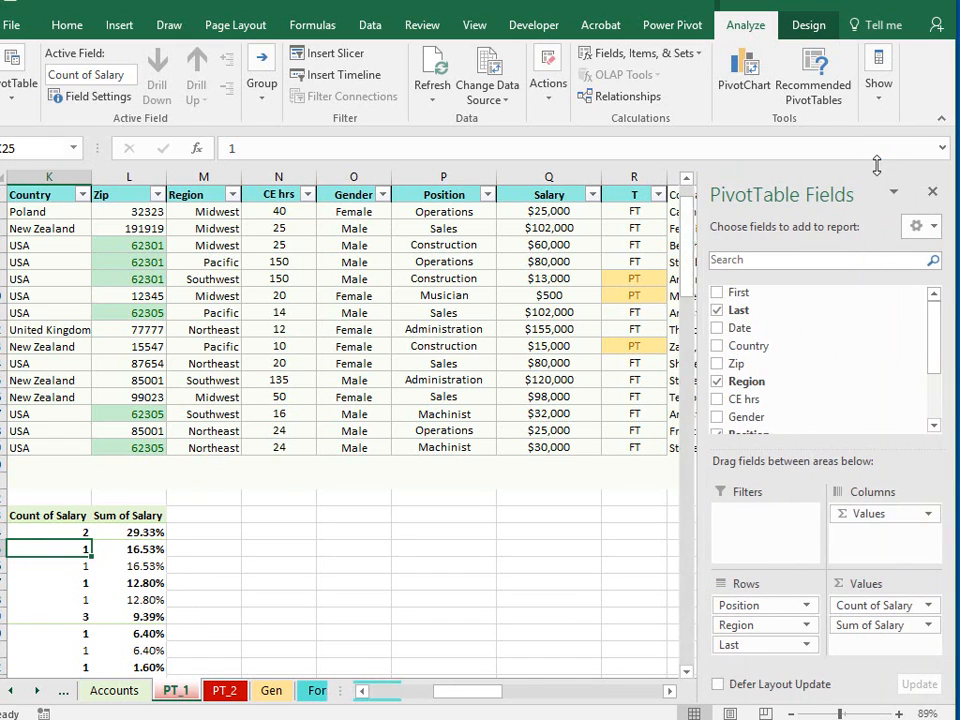
drag(937, 360, 936, 398)
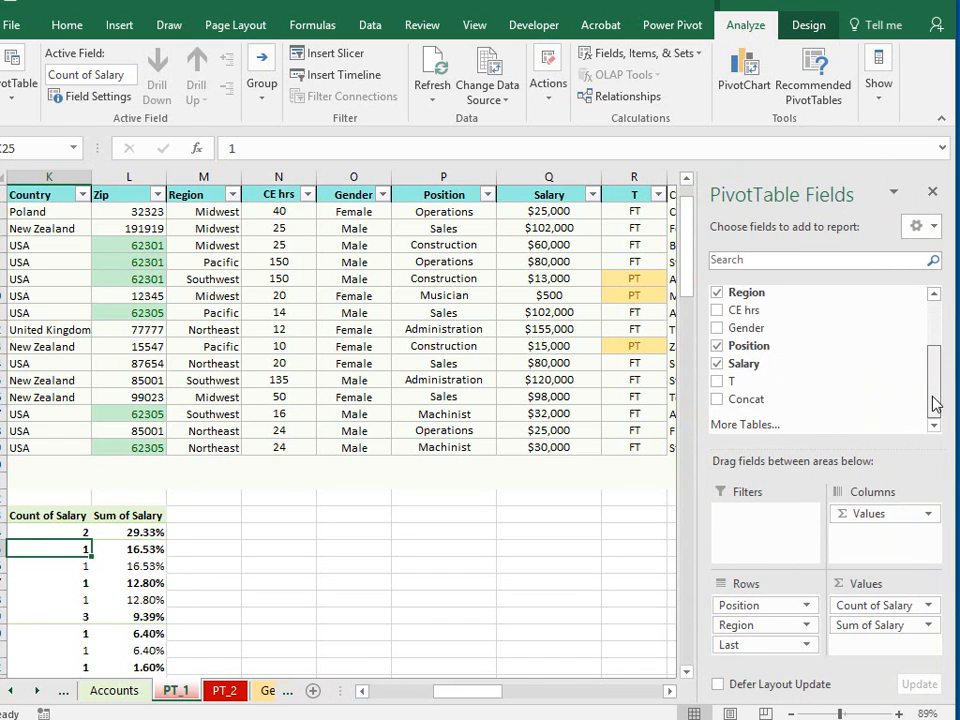
click(717, 400)
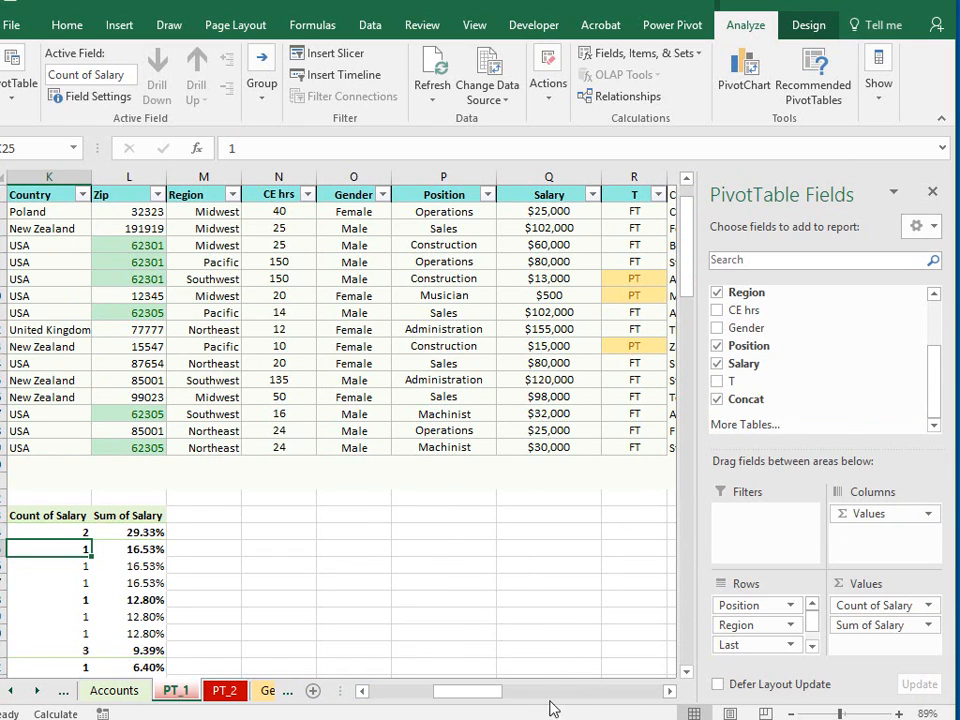
- Remove the Last field from the pivot table's rows
drag(482, 691, 468, 692)
click(792, 646)
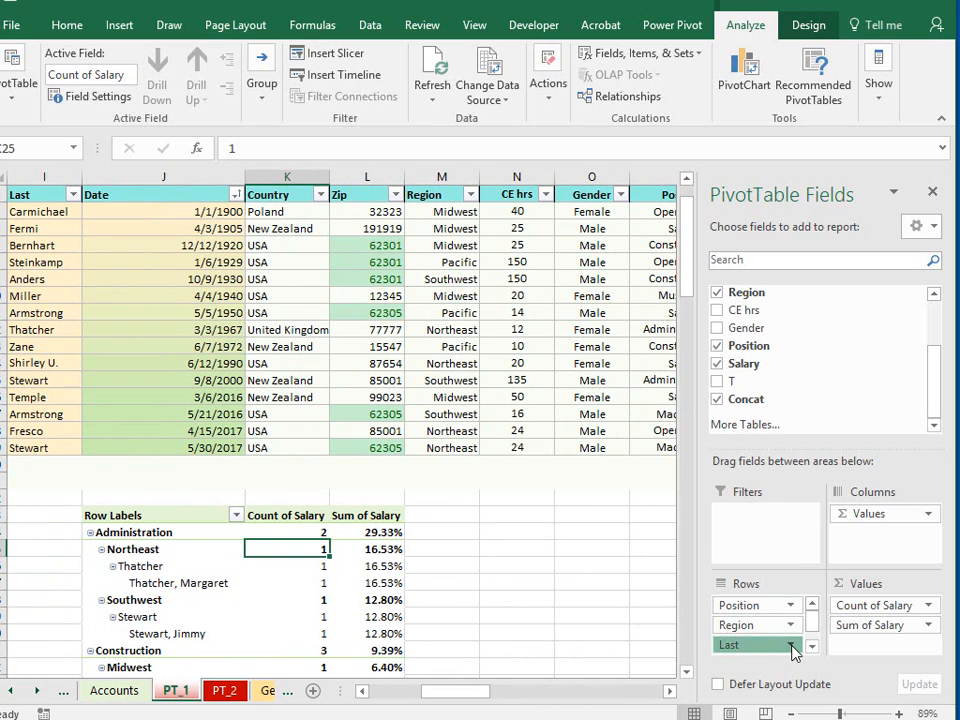
click(776, 602)
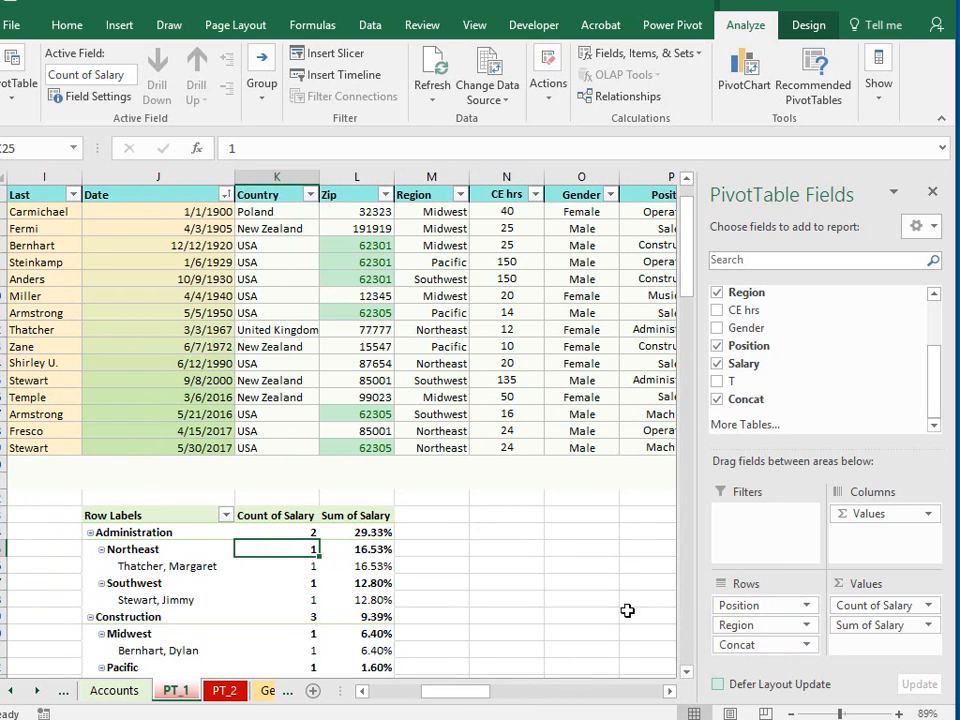
- Collapse the Administration, Construction and Machinist groups in the pivot table
drag(686, 276, 685, 337)
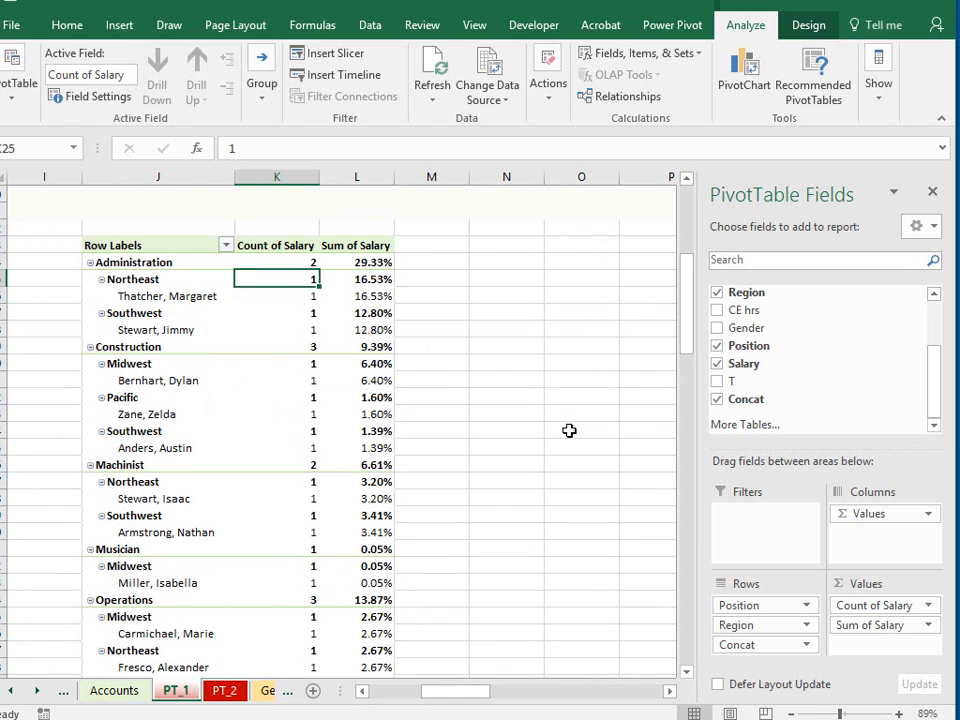
click(89, 263)
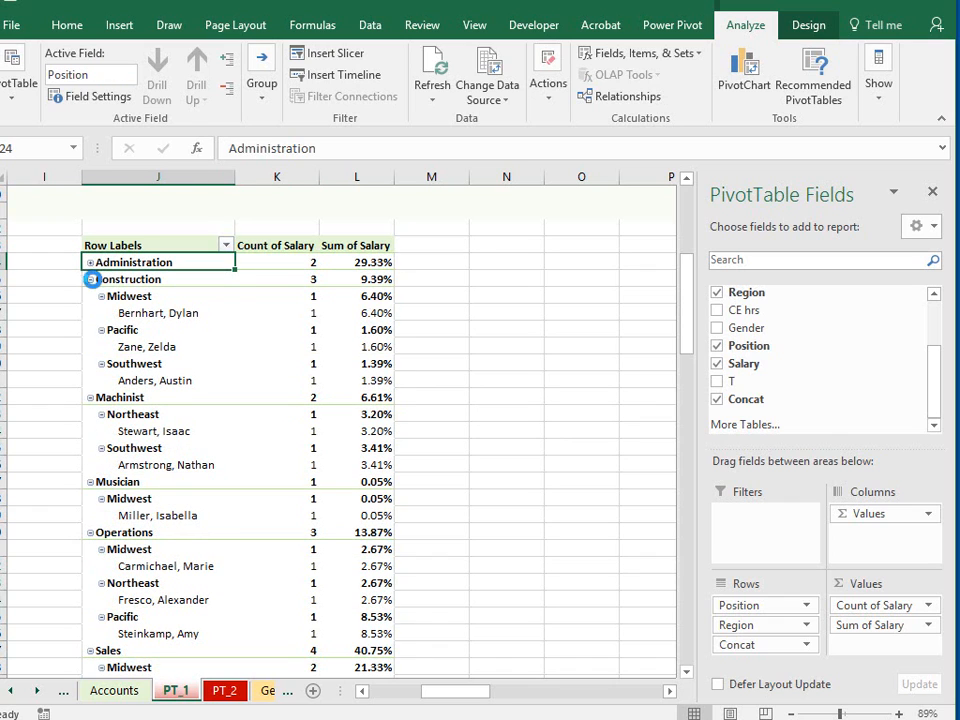
click(89, 279)
click(89, 296)
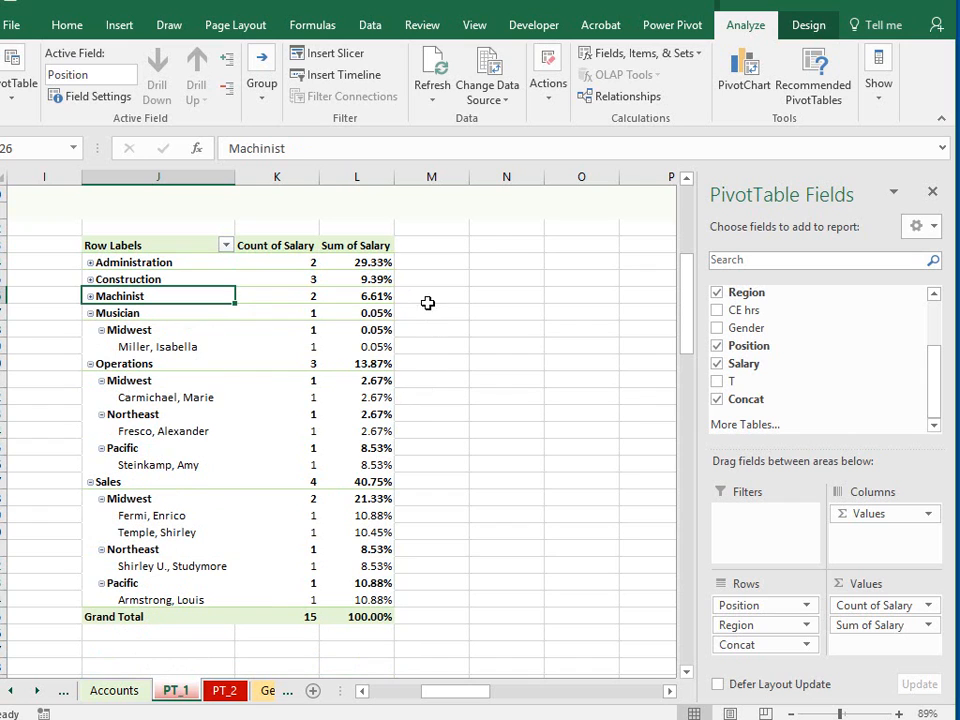
- Enlarge the sheet view to 98% and expand the Machinist, Construction and Administration groups again
drag(870, 715, 877, 715)
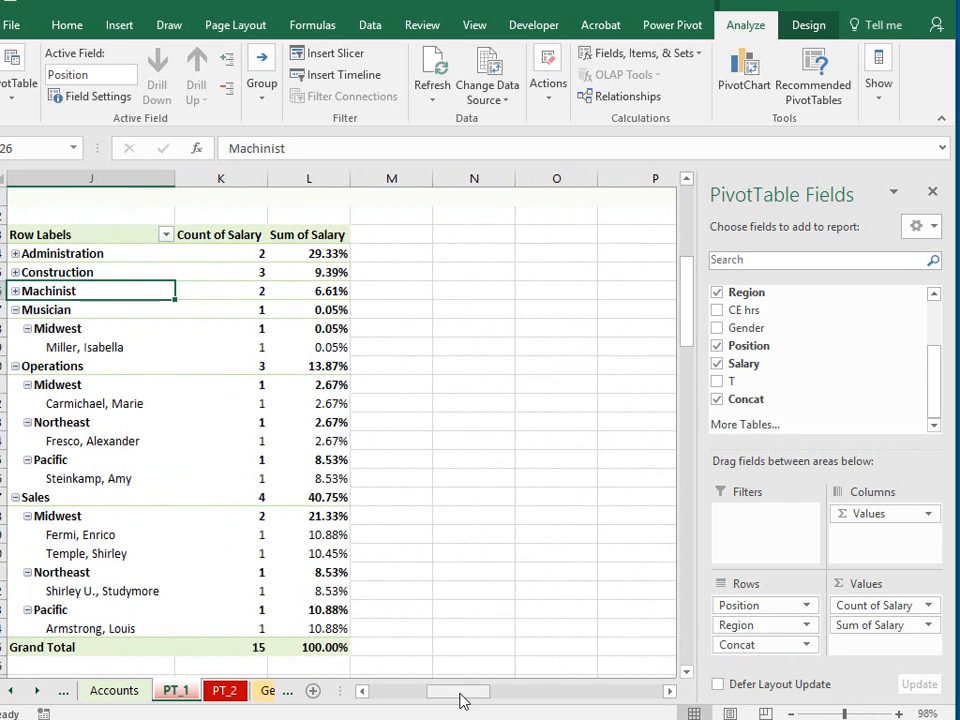
drag(460, 700, 448, 704)
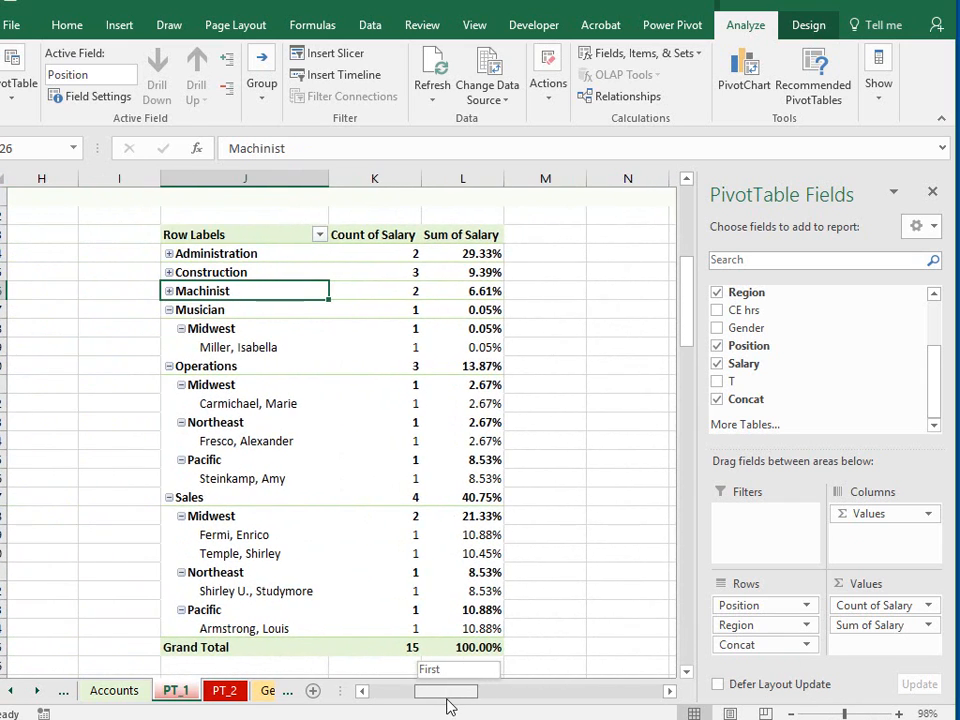
click(171, 291)
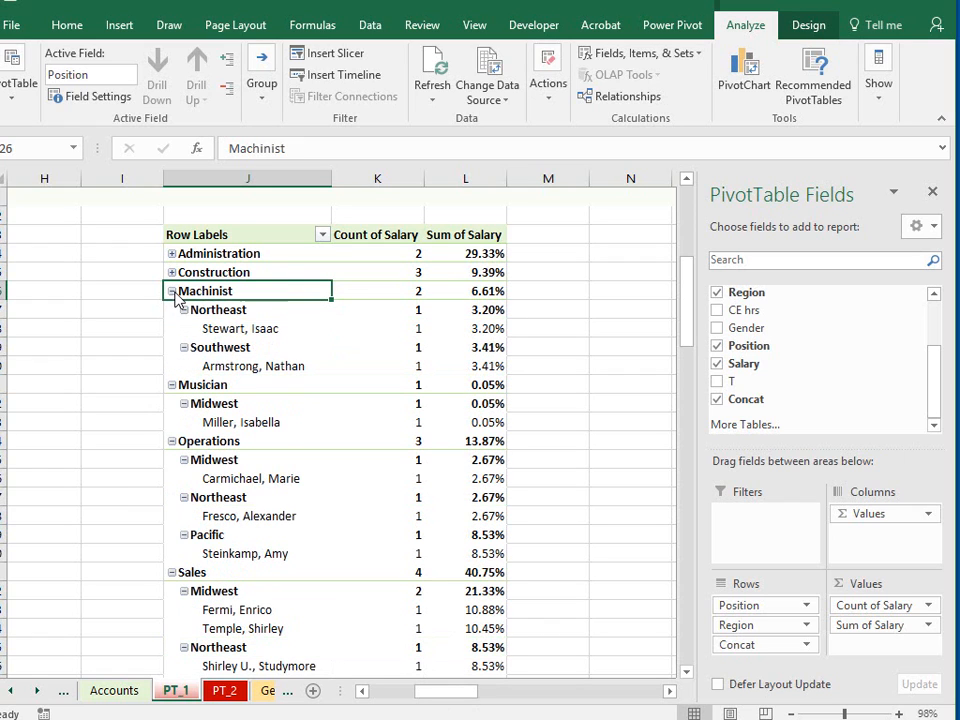
click(174, 273)
click(172, 273)
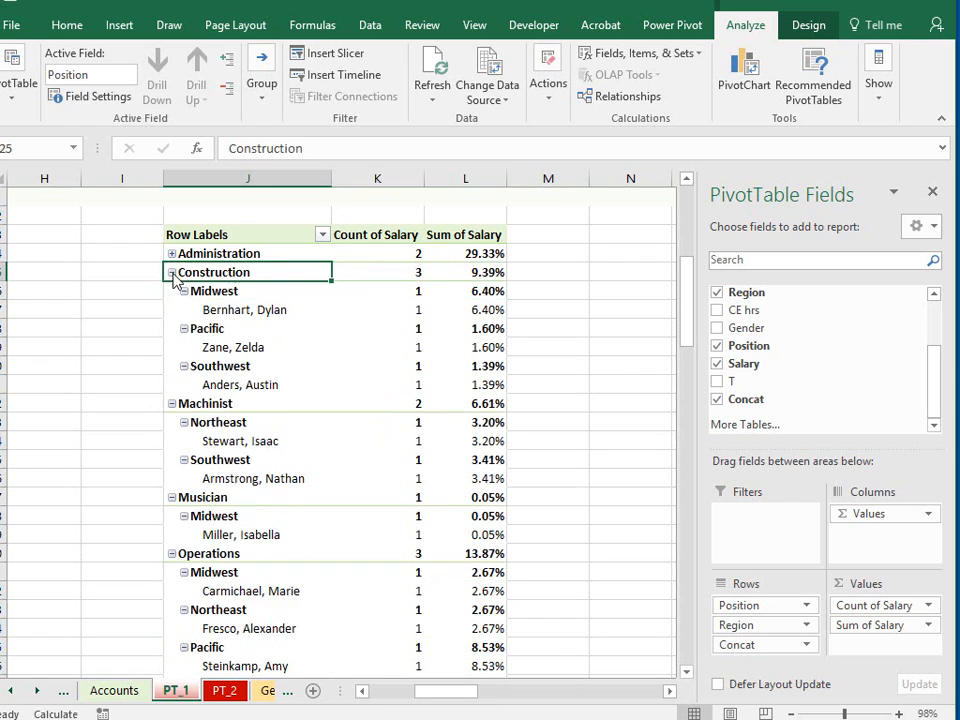
click(172, 254)
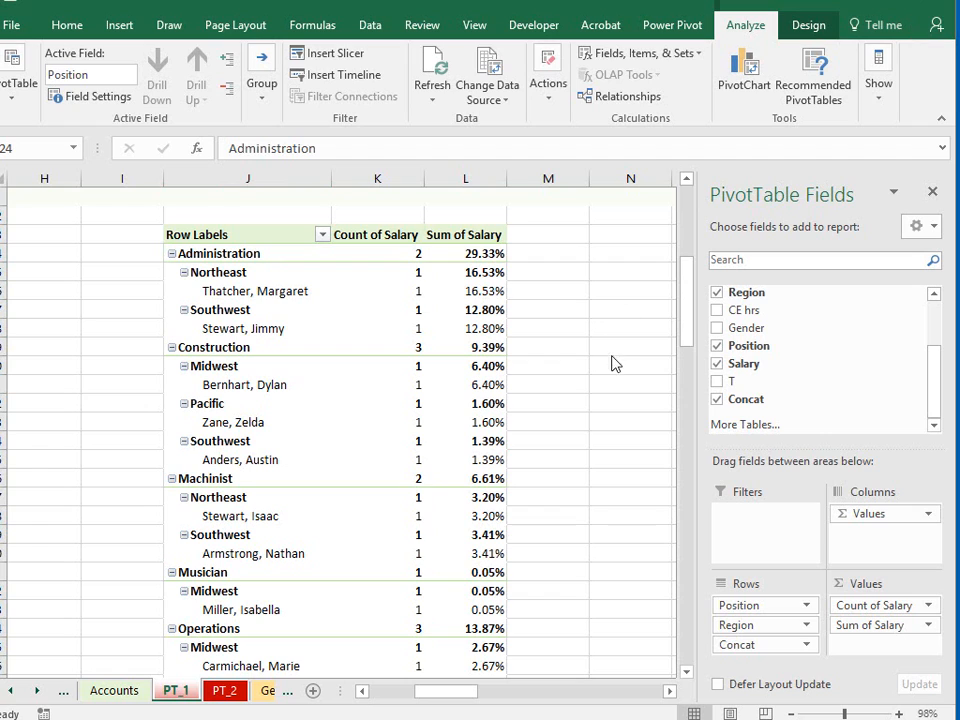
- Clear the pivot table layout by removing the Salary, Position, Region and Concat fields
click(717, 364)
click(717, 345)
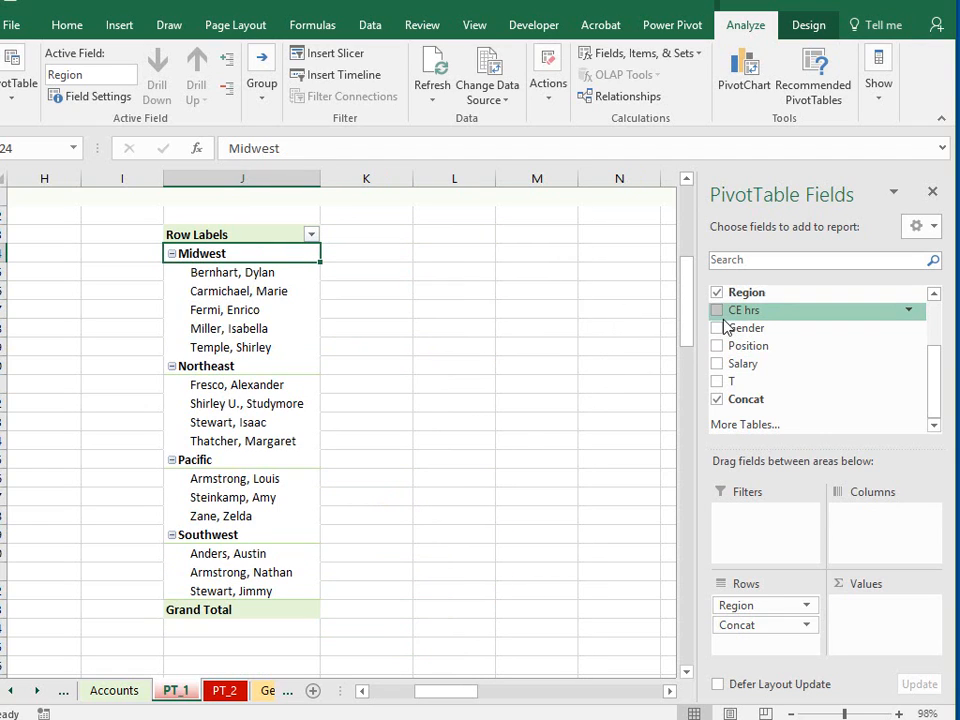
click(717, 292)
click(717, 399)
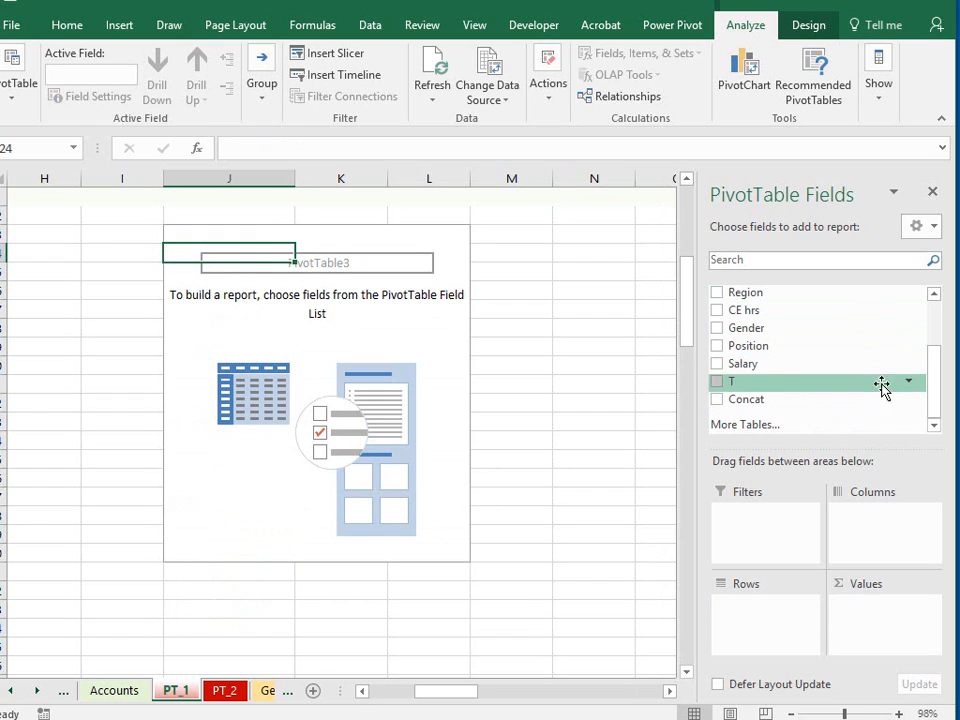
- Add CE hrs as a summed value and Concat as the row field of the emptied pivot table
drag(936, 386, 930, 357)
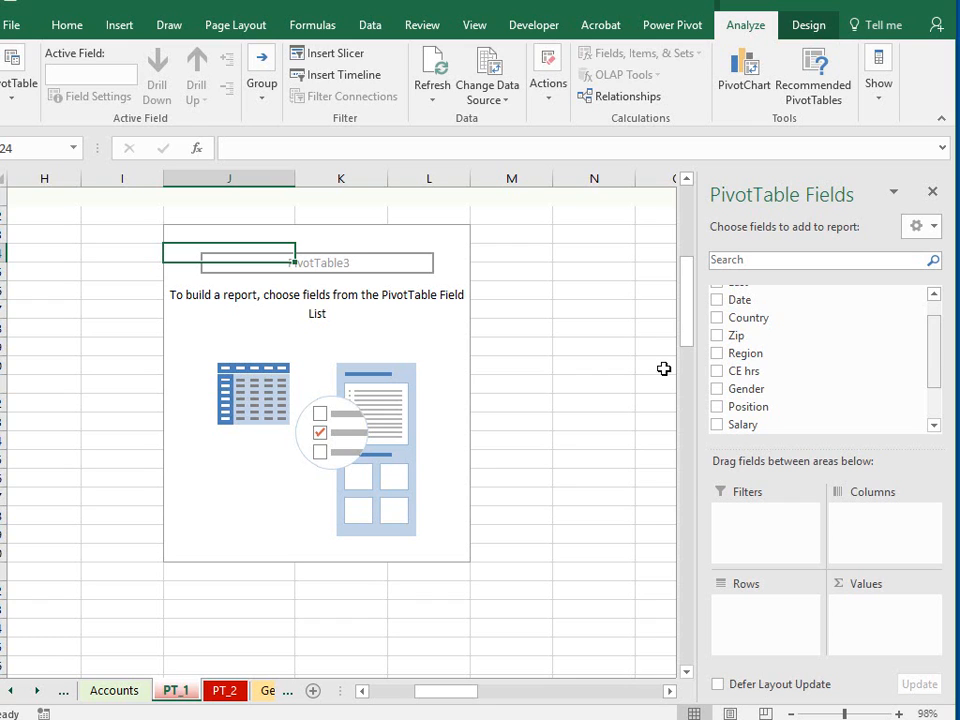
mouse_move(688, 313)
mouse_down()
mouse_move(694, 268)
mouse_move(700, 300)
mouse_up()
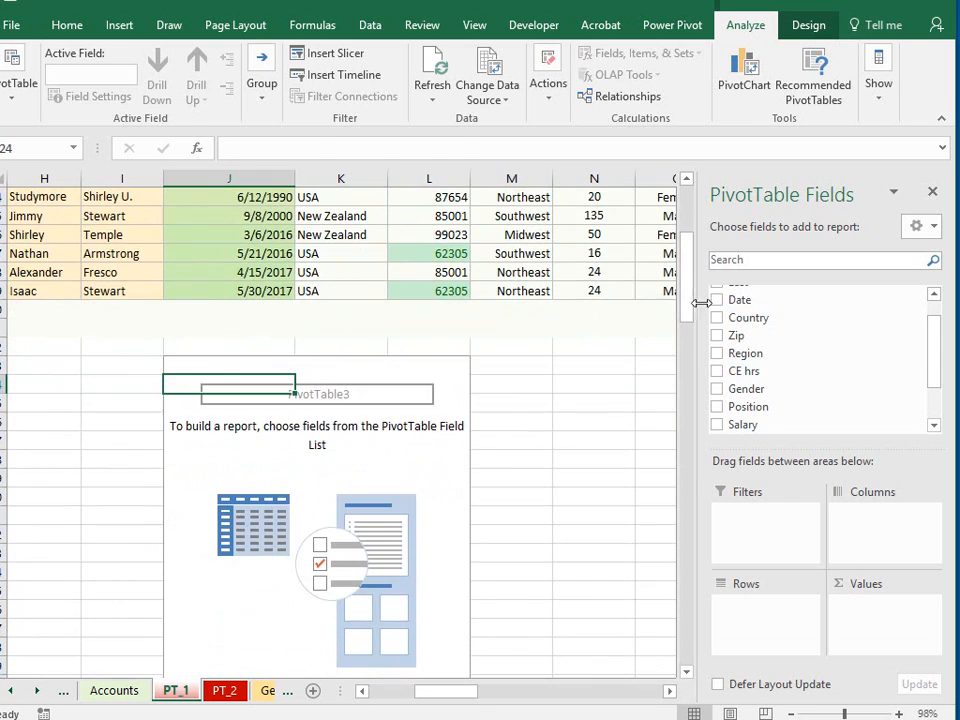
click(716, 371)
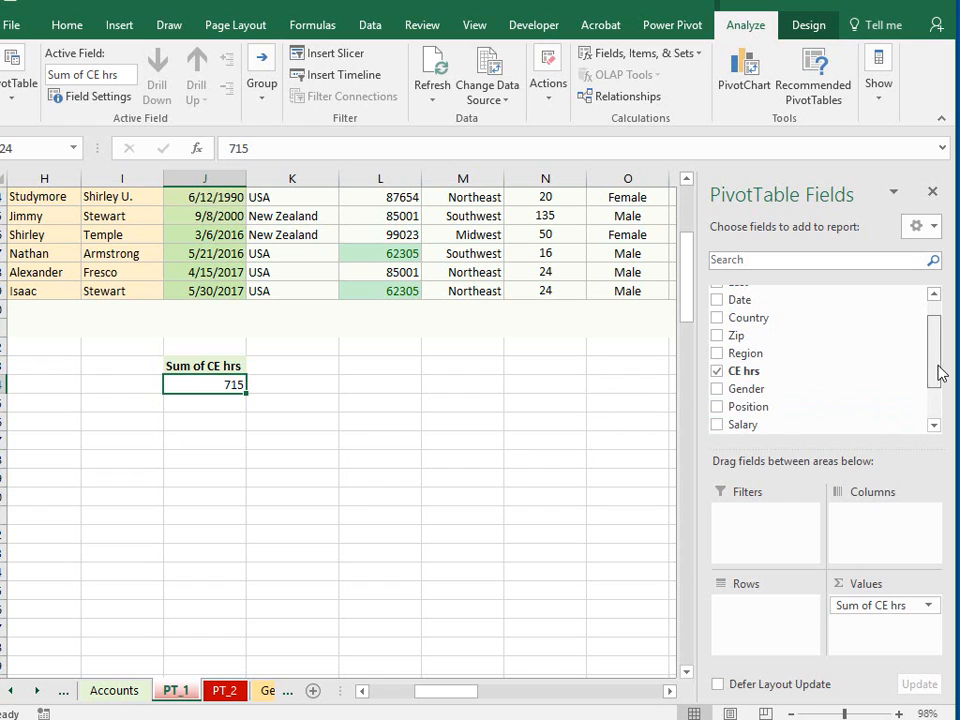
drag(936, 369, 930, 407)
click(716, 400)
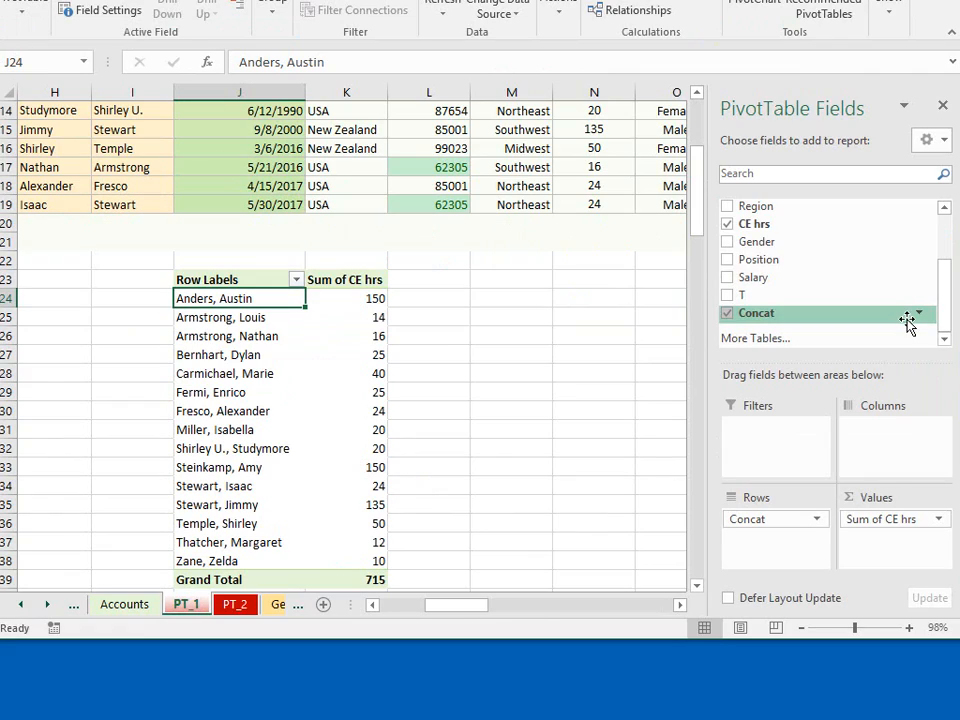
- Filter the CE hrs field to only the items 40, 50, 135 and 150
click(921, 224)
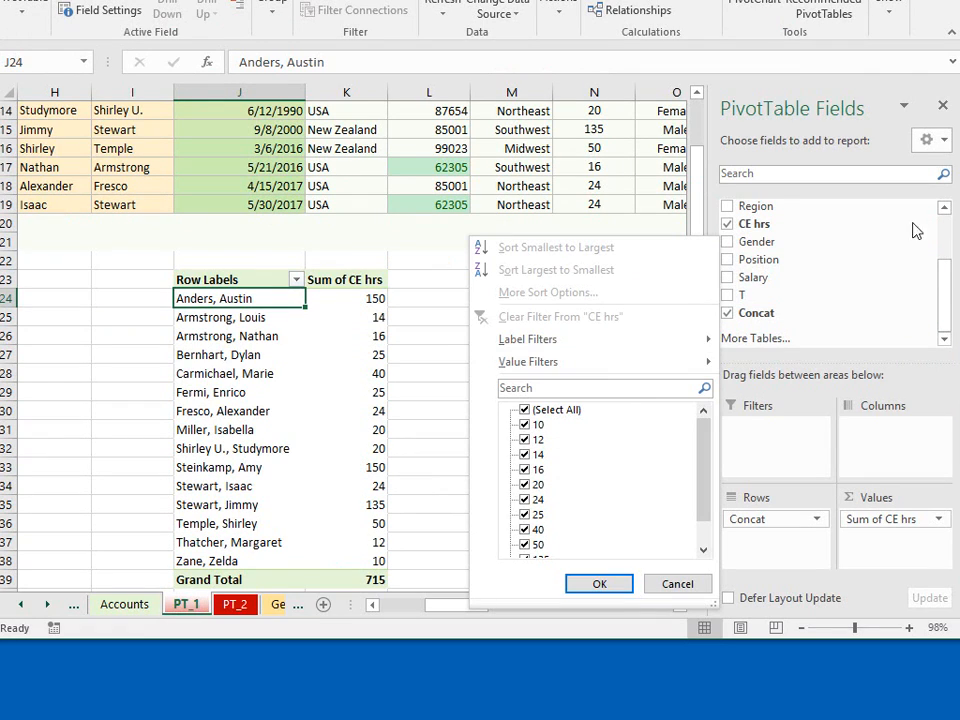
click(548, 410)
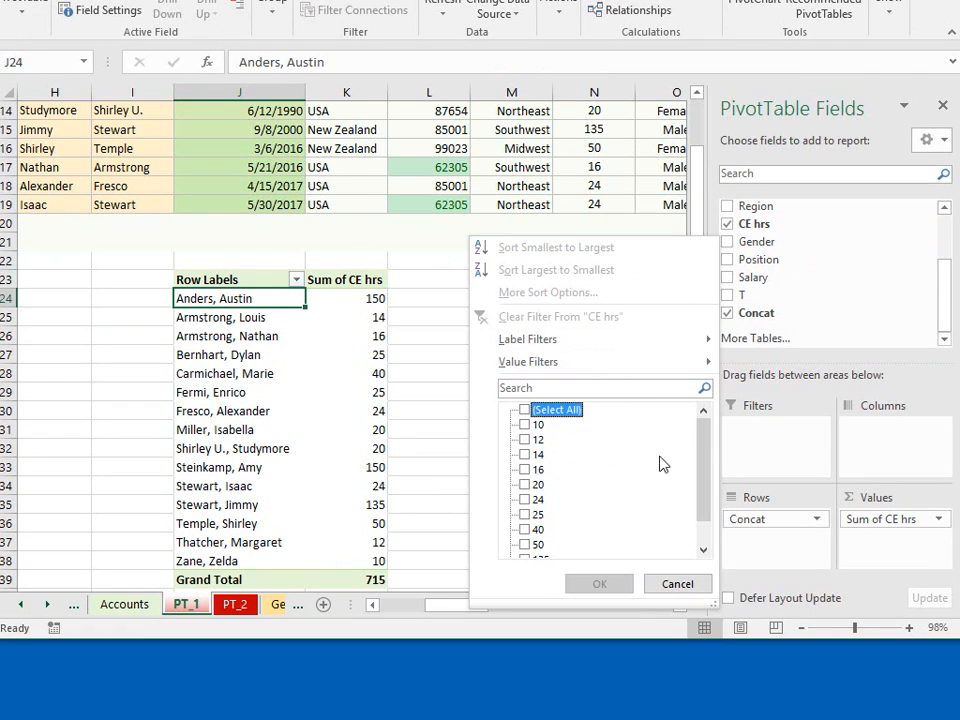
drag(705, 466, 703, 497)
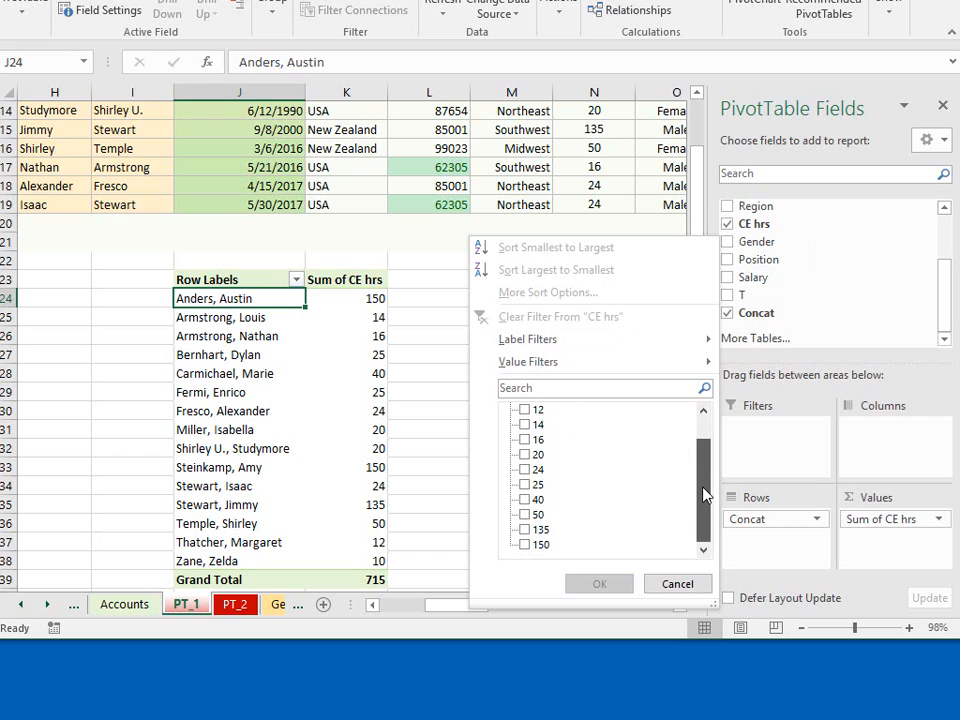
click(524, 544)
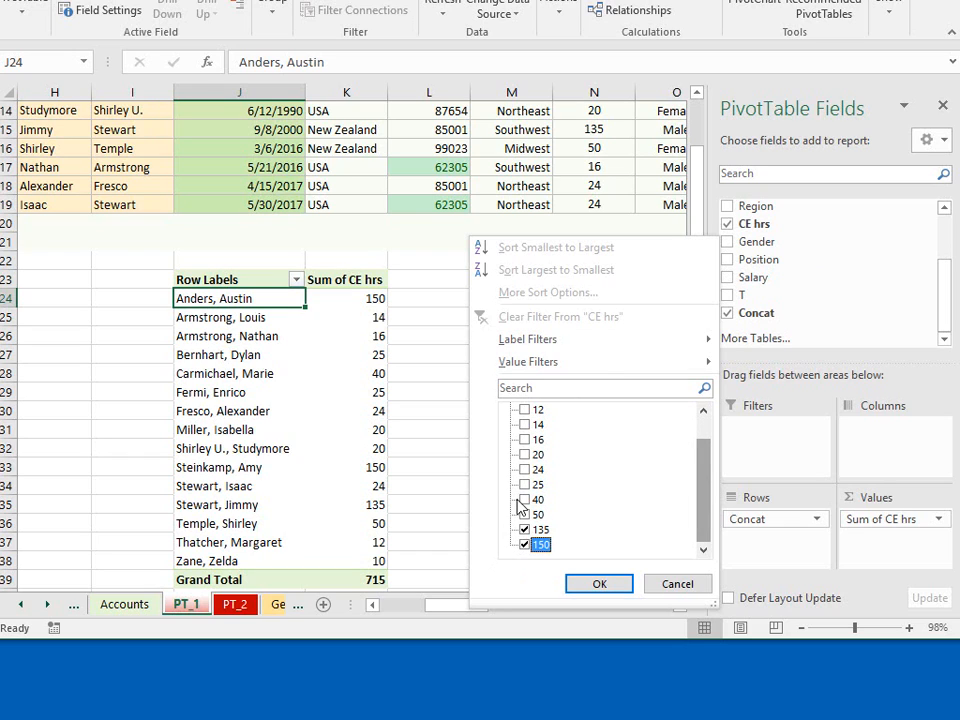
click(523, 501)
click(524, 514)
click(524, 499)
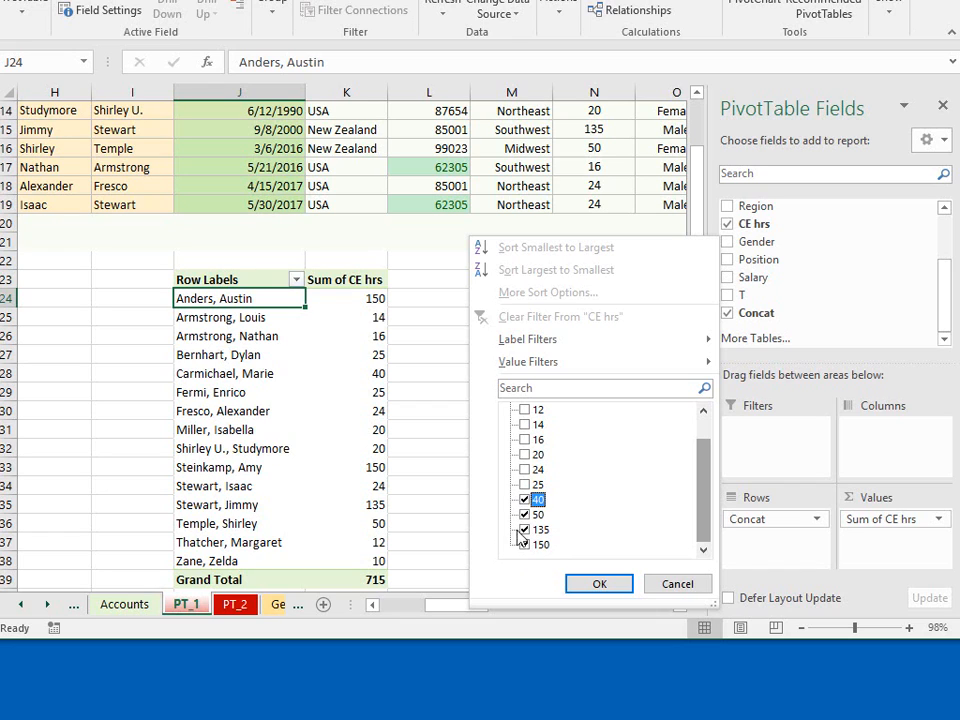
click(600, 584)
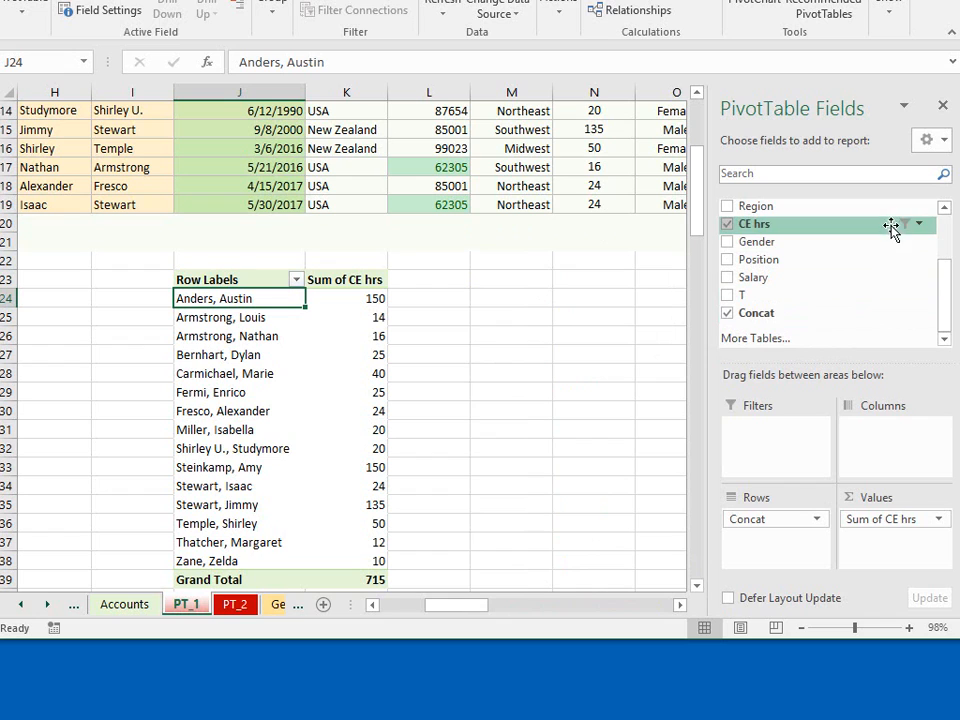
- Add CE hrs to the rows below Concat and replace its item filter with a value filter for Sum of CE hrs less than 25
drag(697, 229, 694, 180)
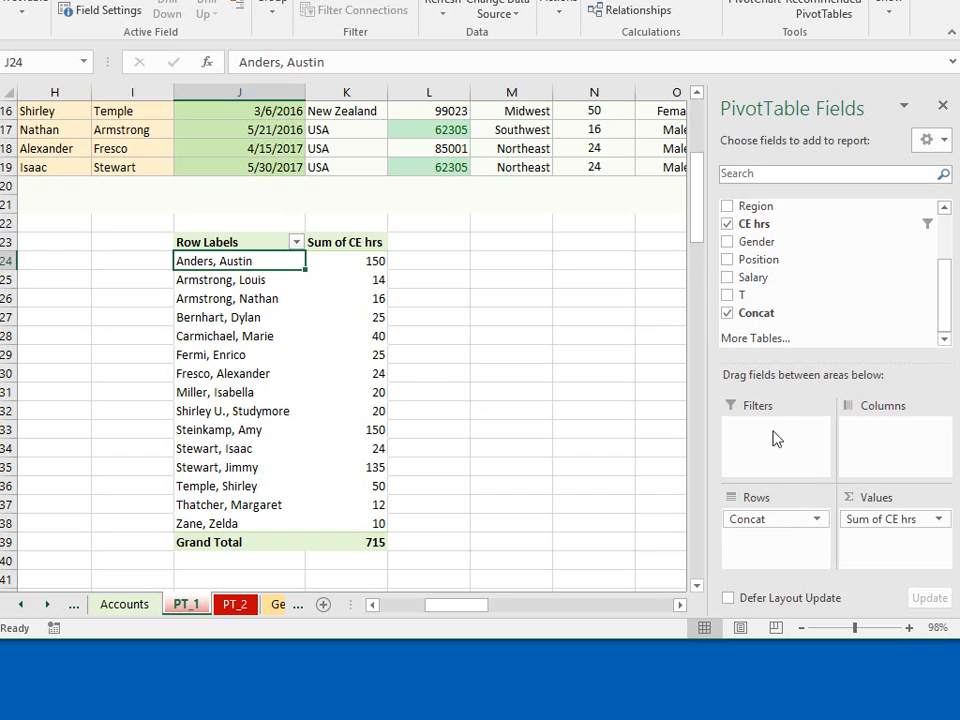
drag(759, 223, 750, 543)
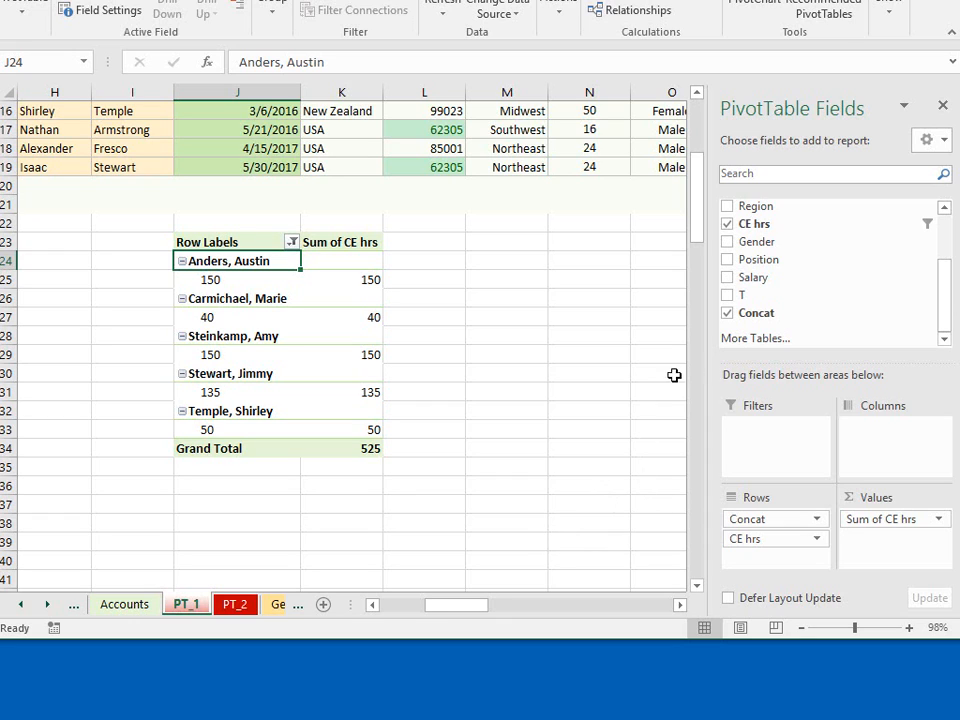
click(919, 225)
mouse_move(617, 364)
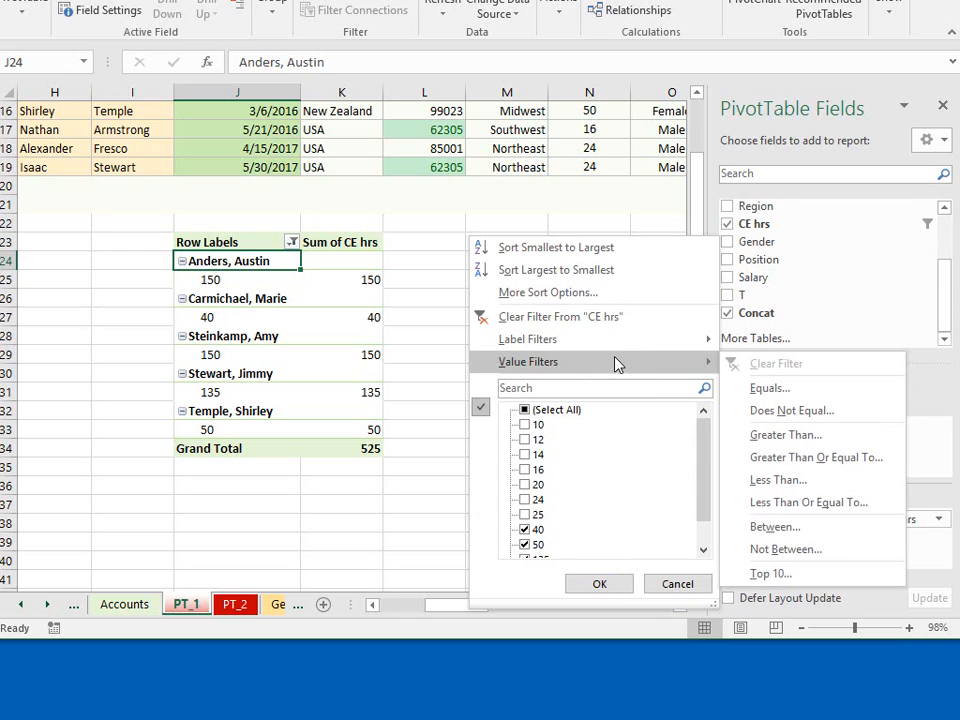
click(524, 409)
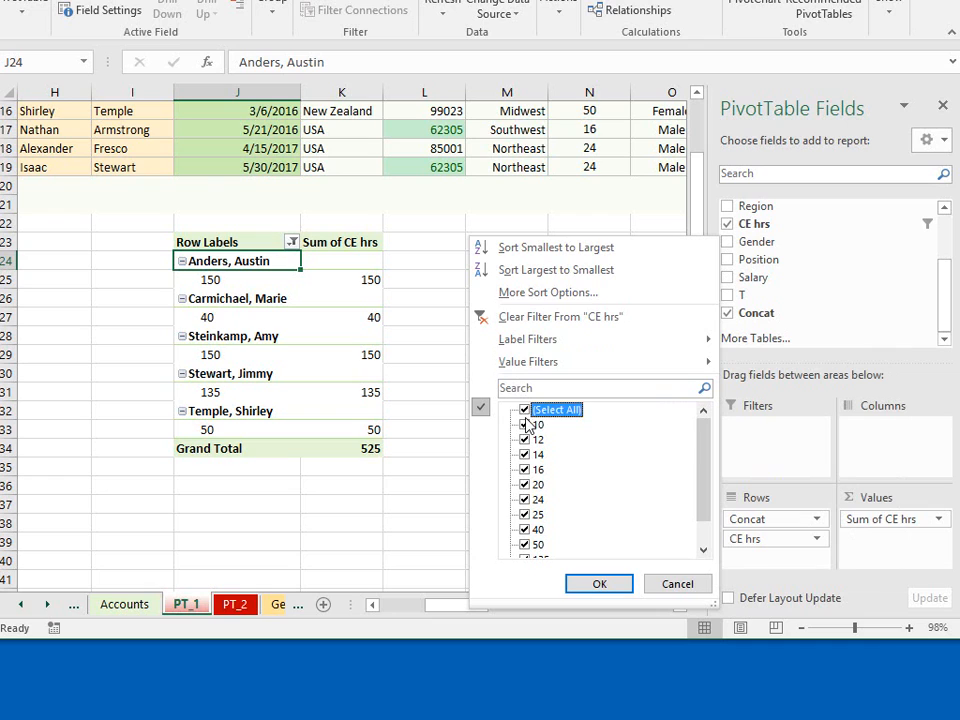
mouse_move(531, 366)
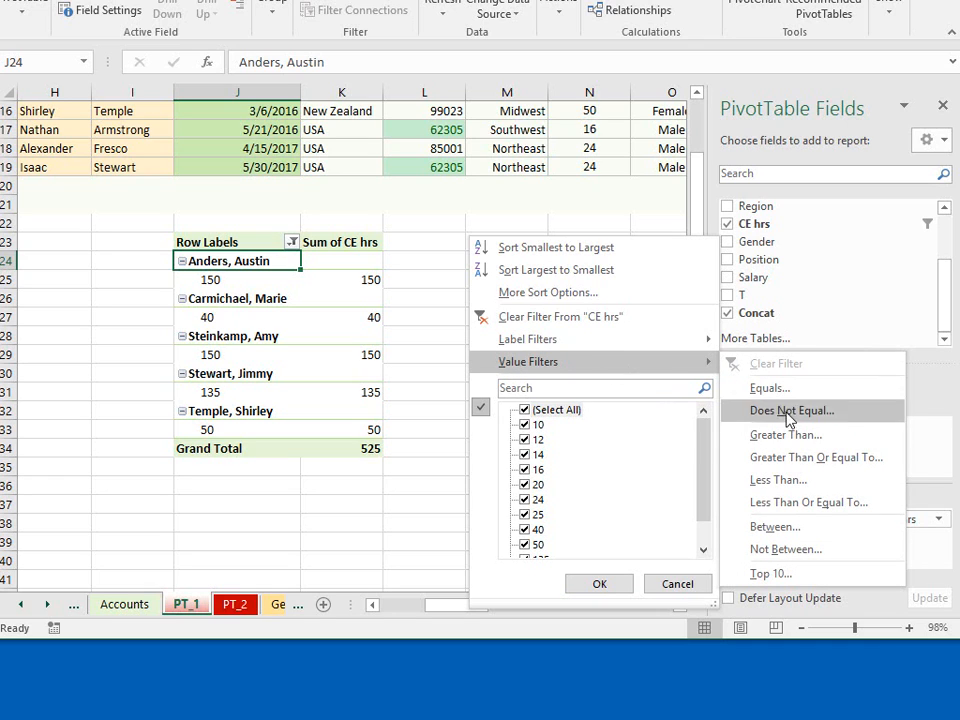
click(780, 481)
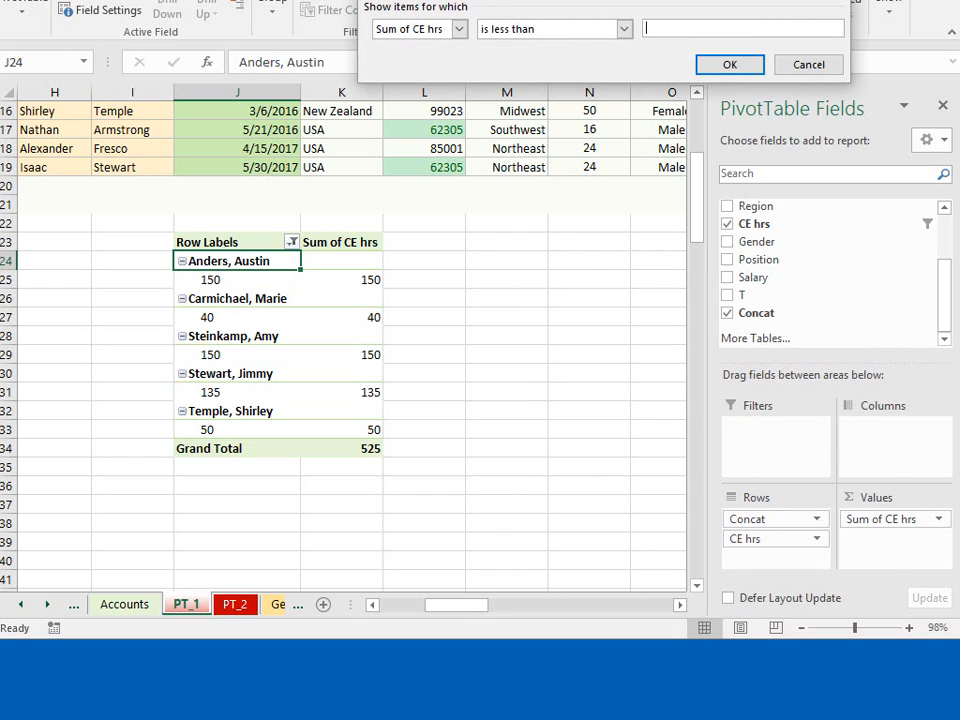
drag(477, 0, 346, 105)
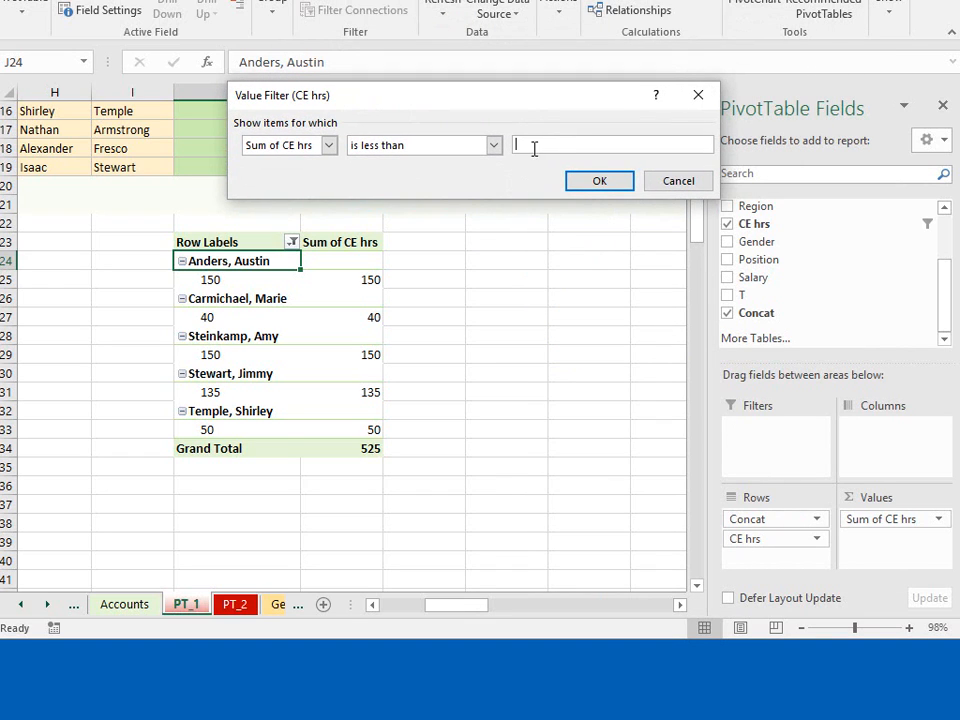
click(599, 182)
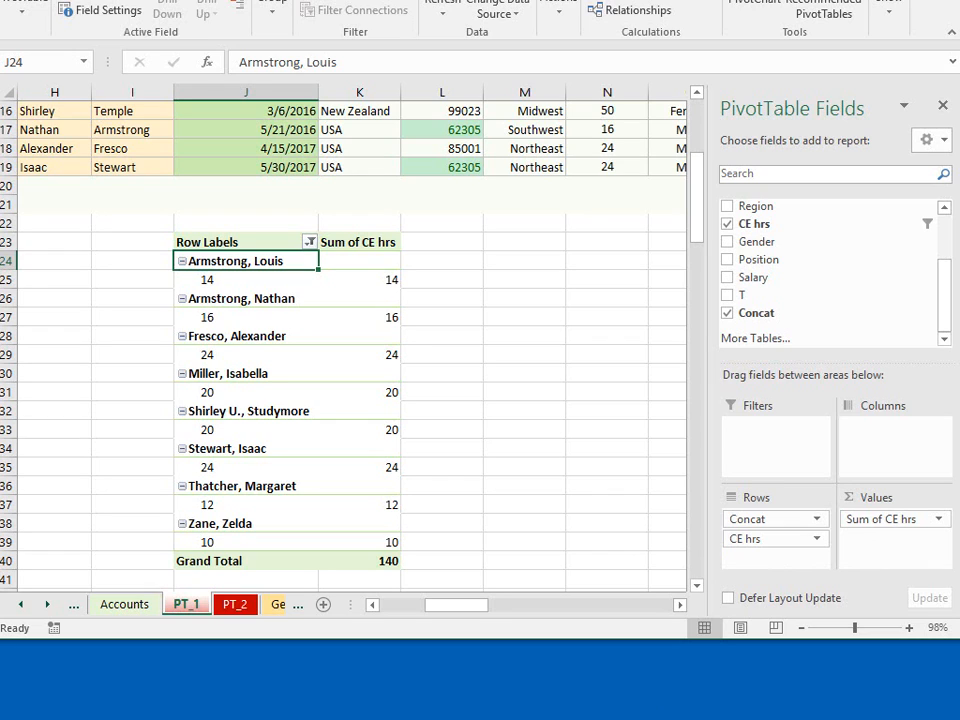
- Clear the pivot table layout by removing the CE hrs and Concat fields
key(alt+Tab)
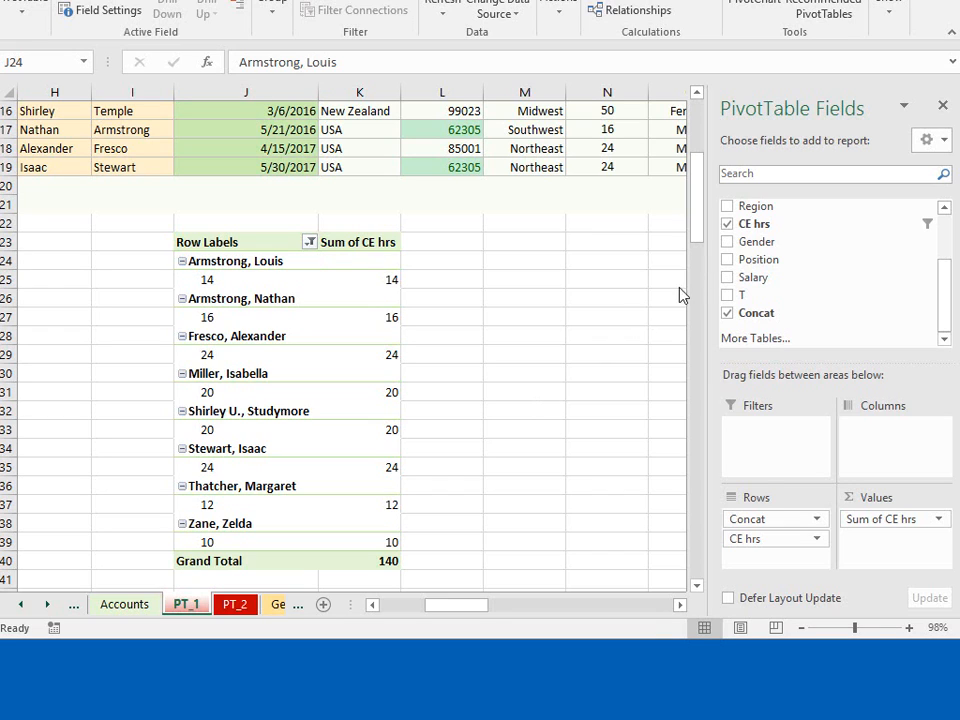
click(727, 224)
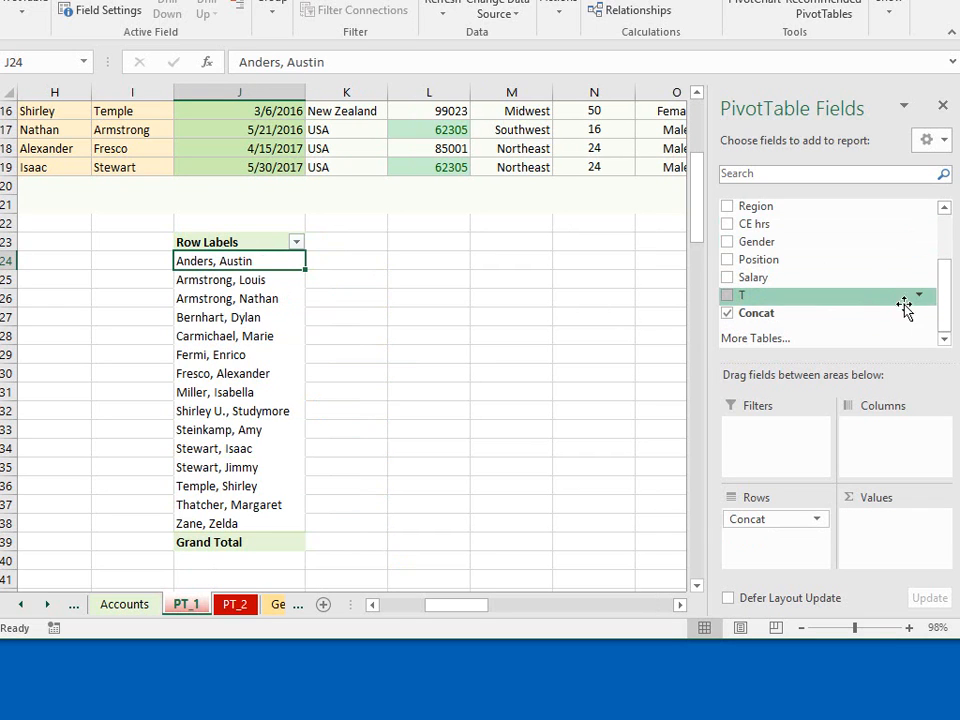
drag(943, 305, 934, 354)
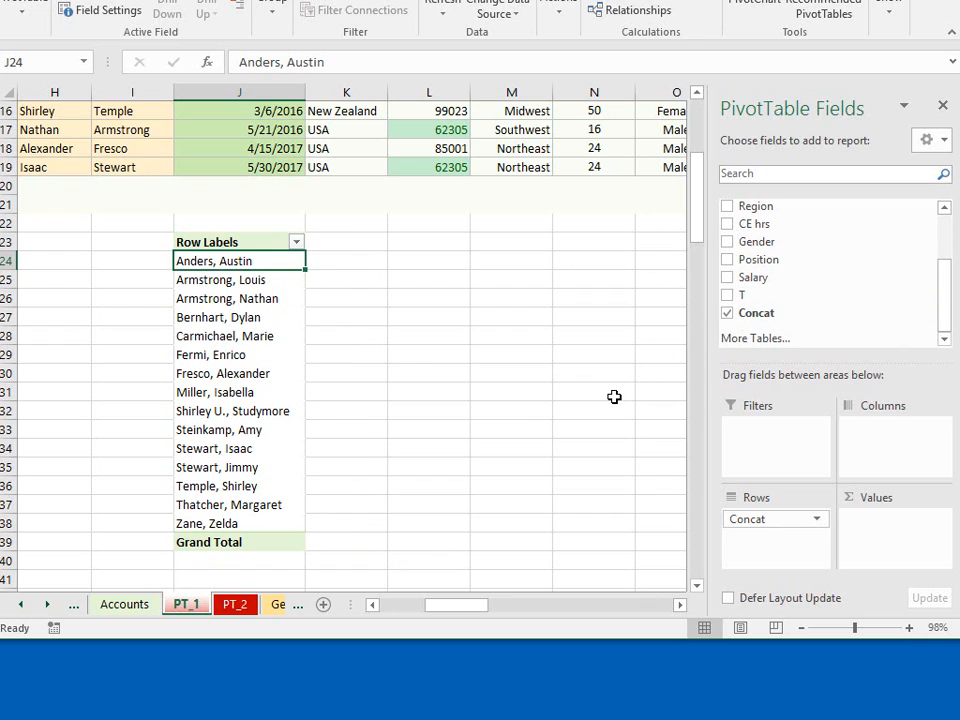
click(727, 313)
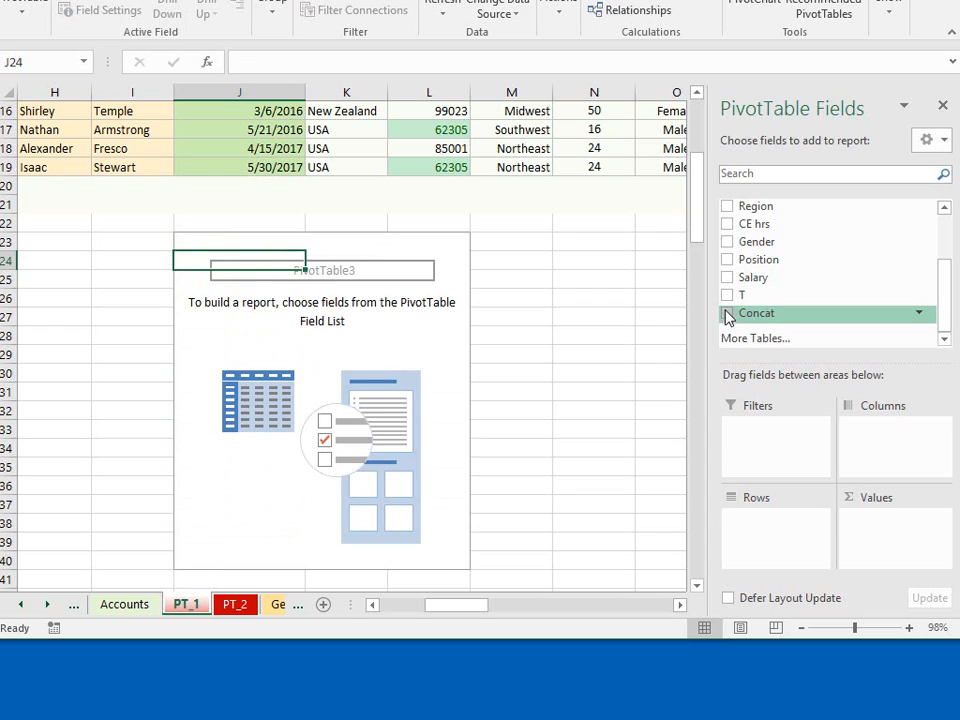
- Add Country as the row field of the emptied pivot table and filter it to only USA
drag(949, 306, 767, 253)
click(727, 255)
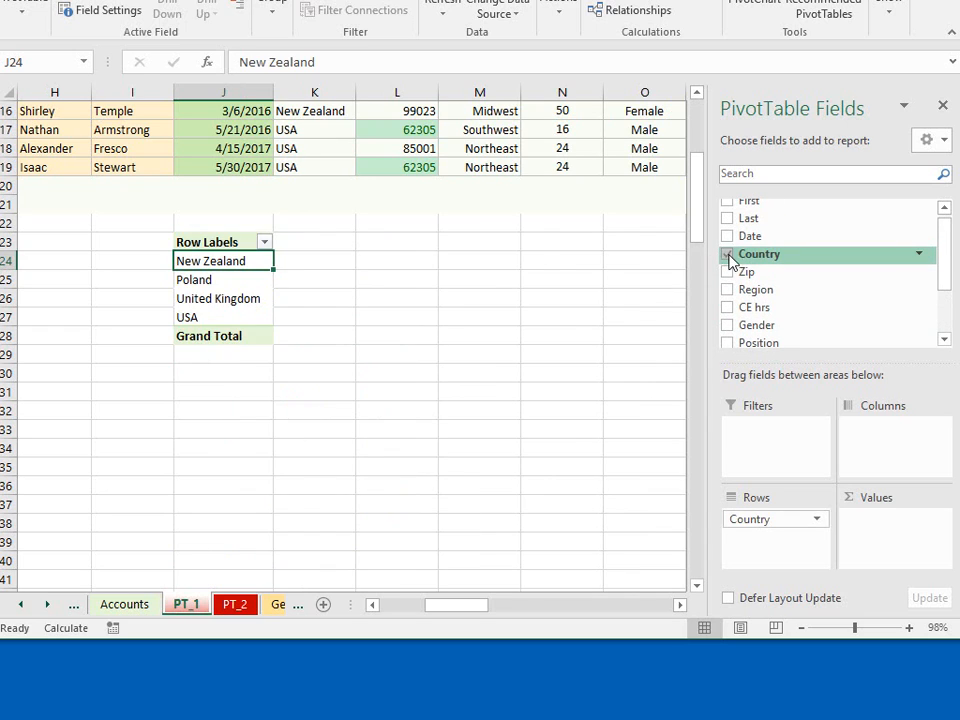
click(920, 258)
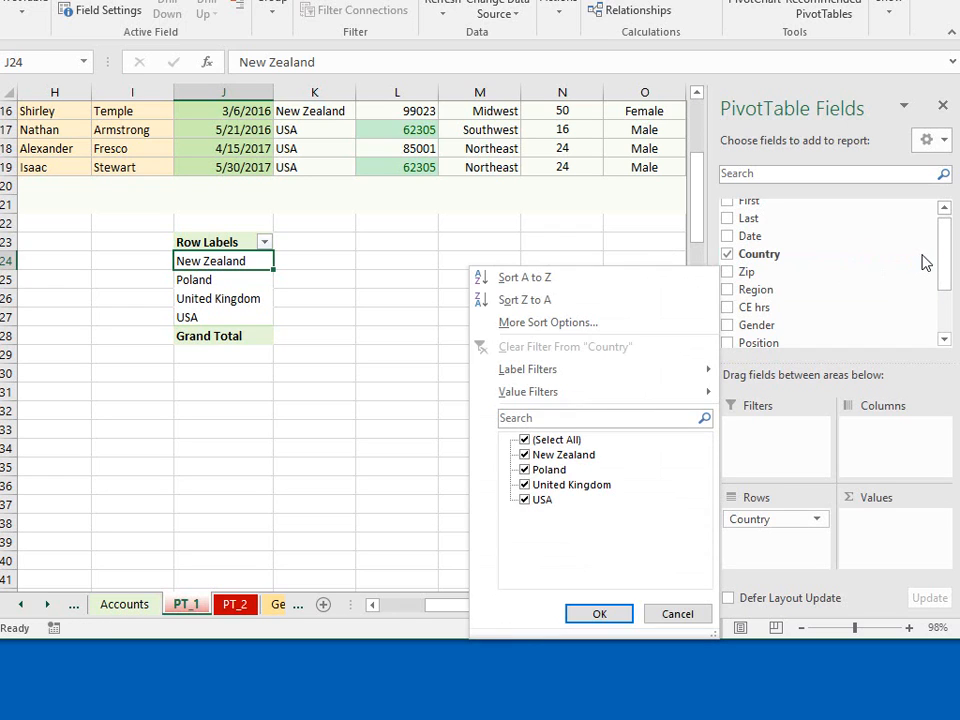
click(524, 442)
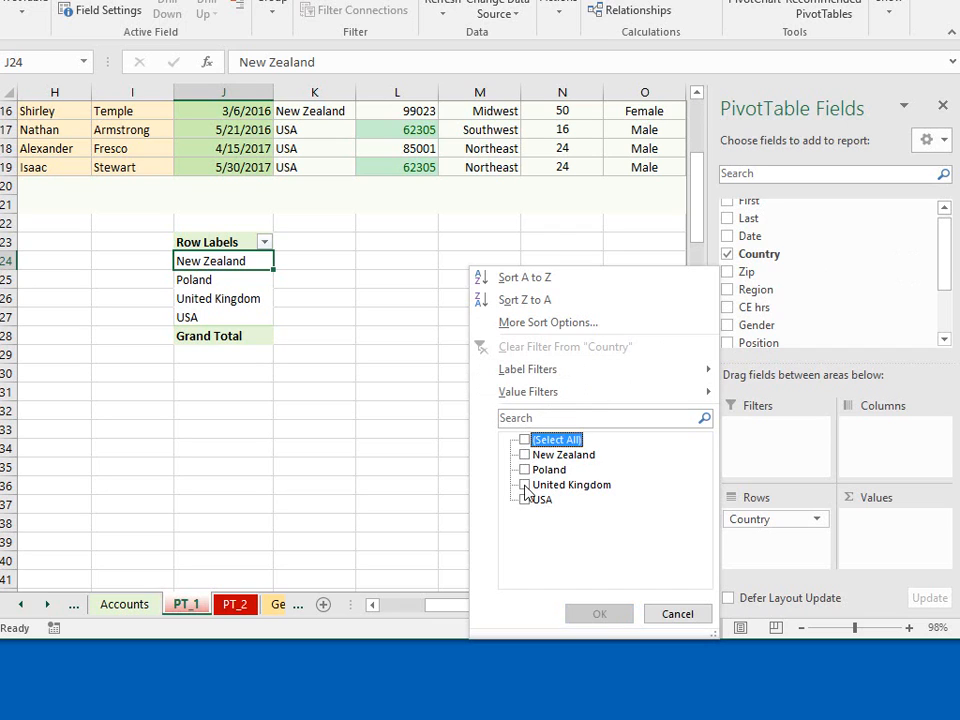
click(524, 499)
click(600, 614)
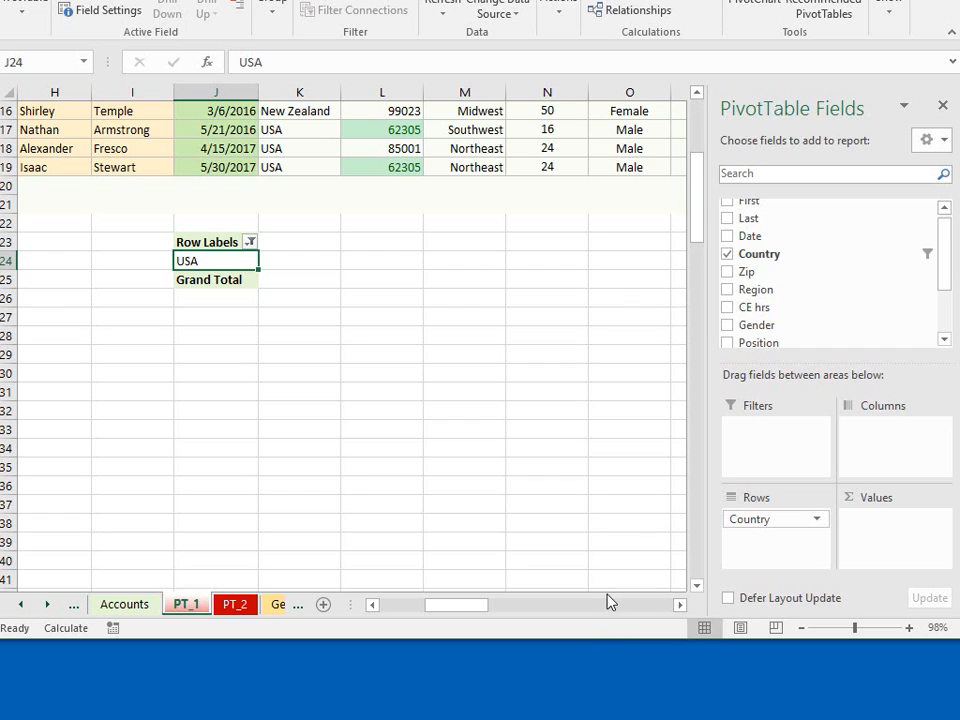
- Move the Country field from the rows to the report filter area with only USA selected
click(927, 254)
click(525, 440)
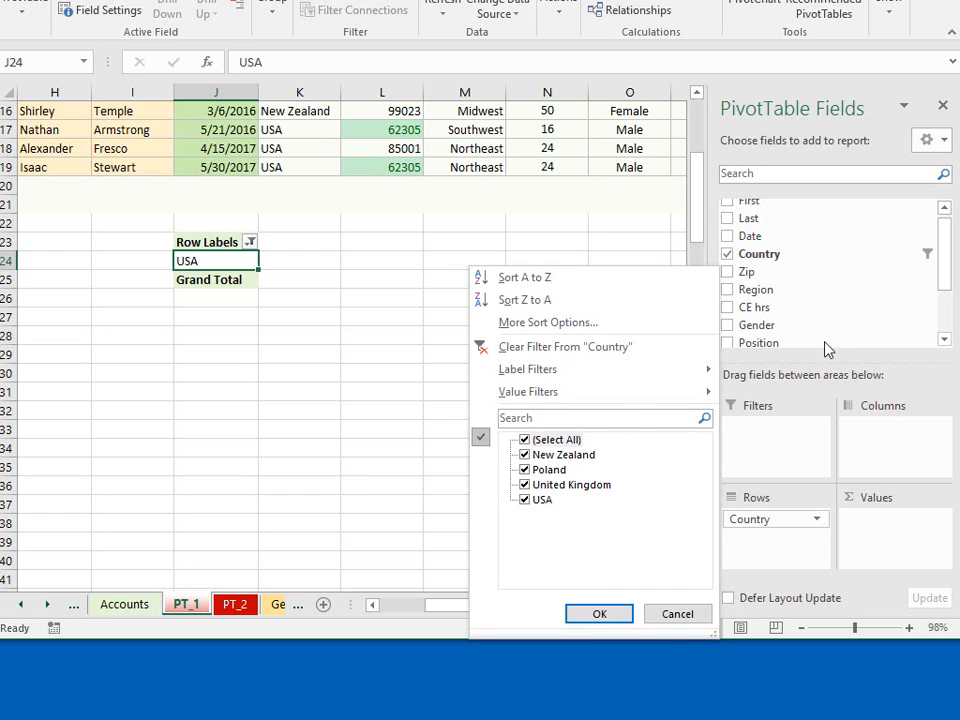
drag(898, 257, 756, 440)
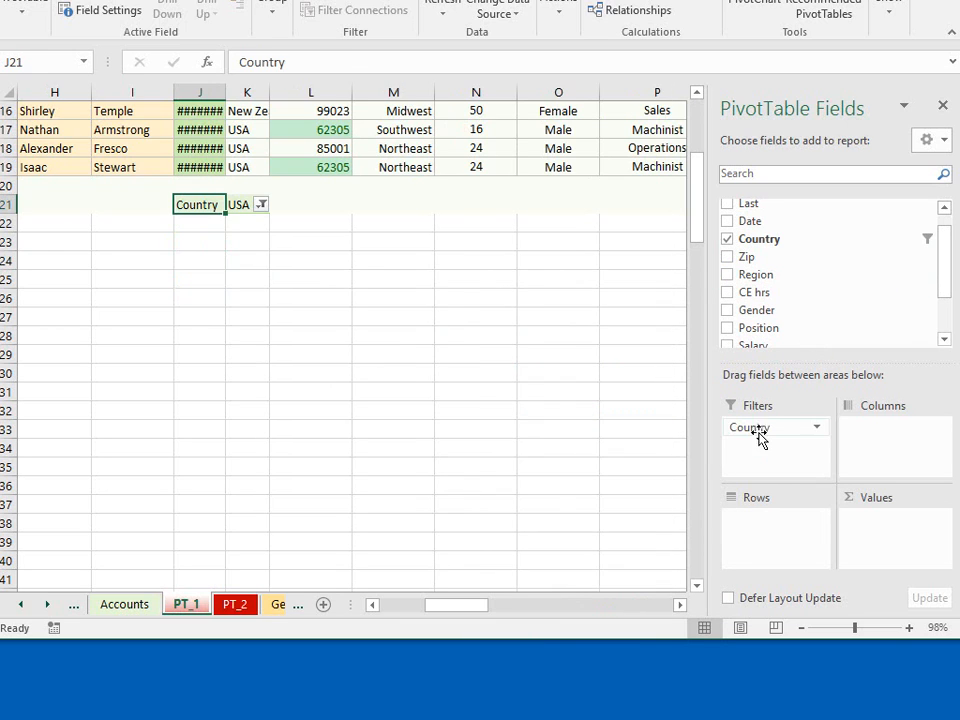
click(260, 205)
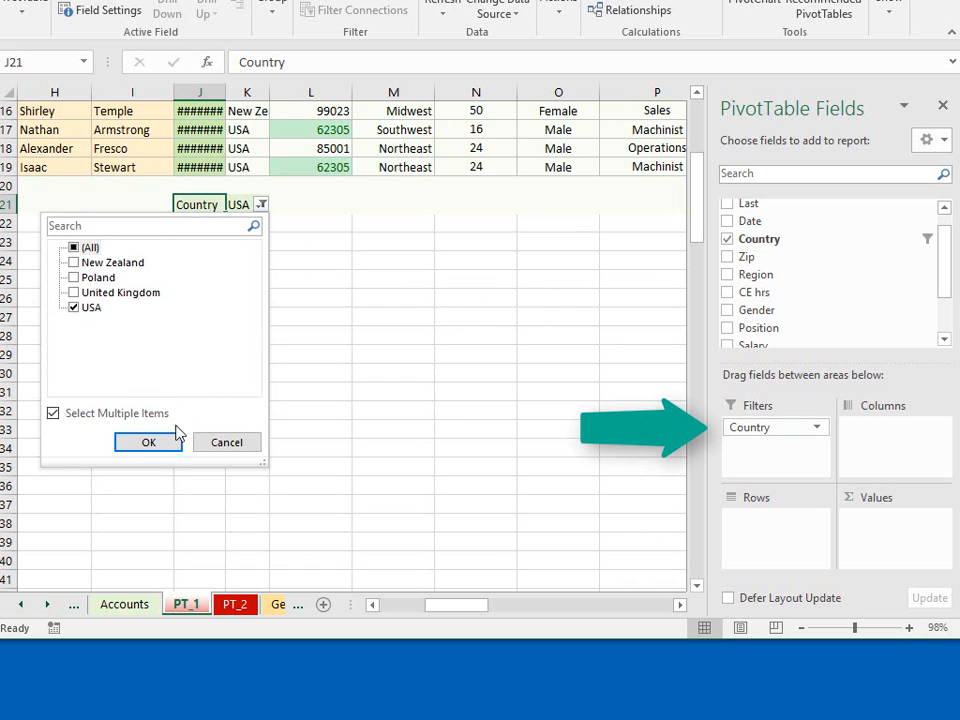
click(150, 442)
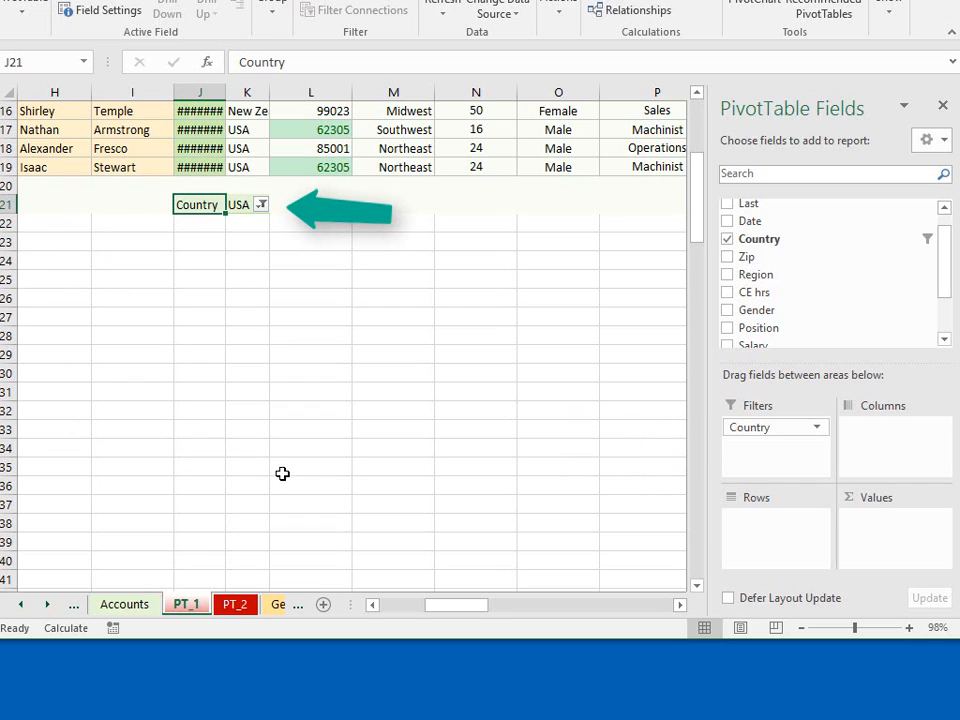
- Add Salary as a summed value and group the Concat names in the rows under Gender
drag(945, 287, 946, 310)
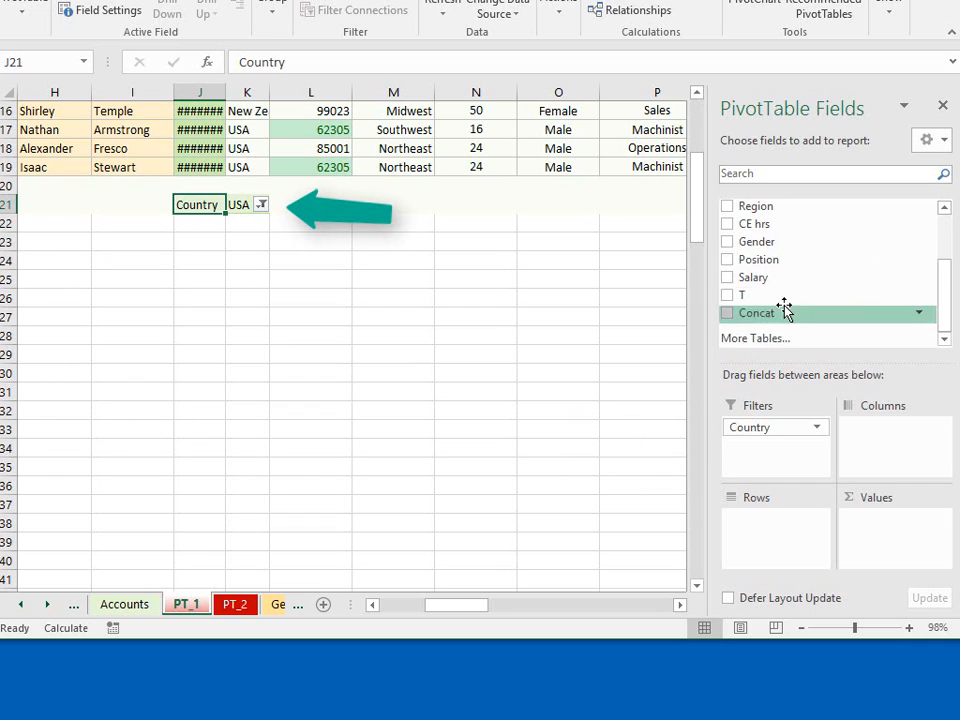
click(733, 316)
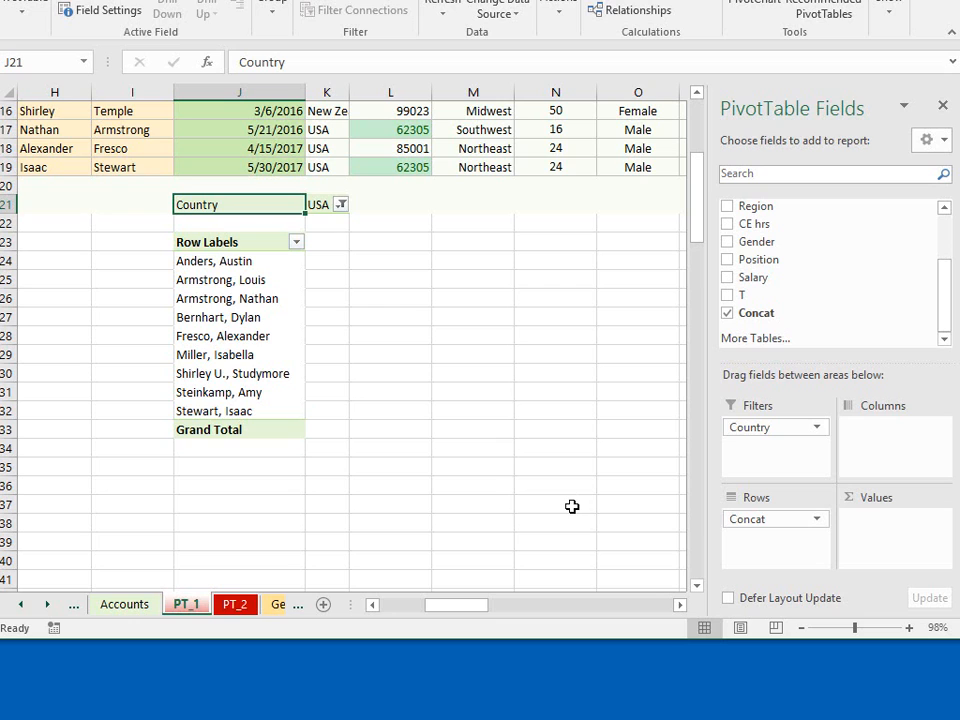
click(727, 277)
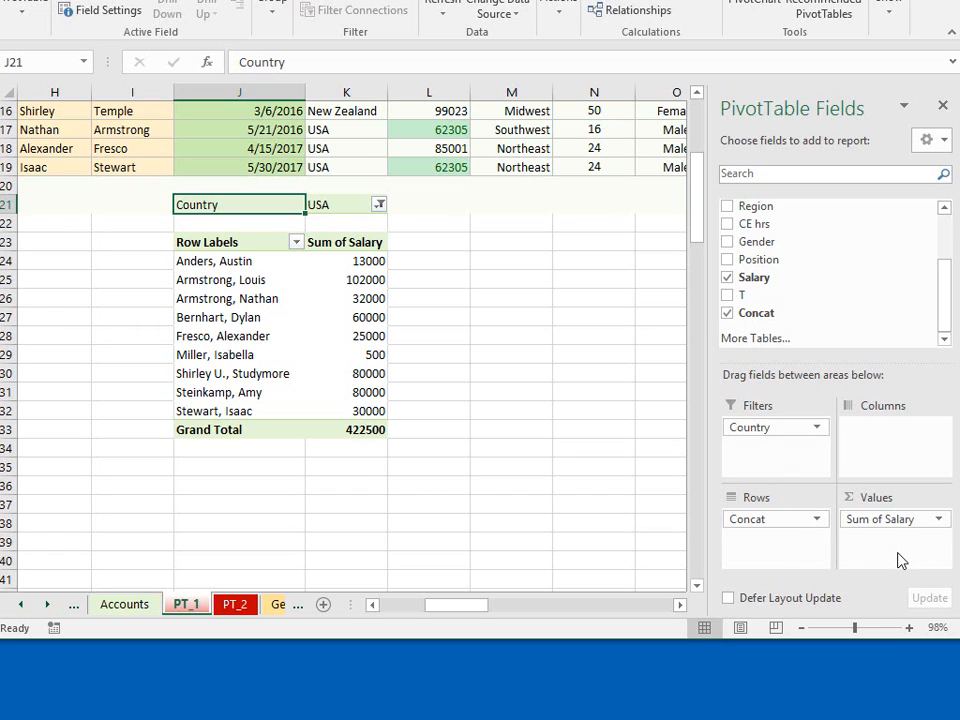
click(727, 242)
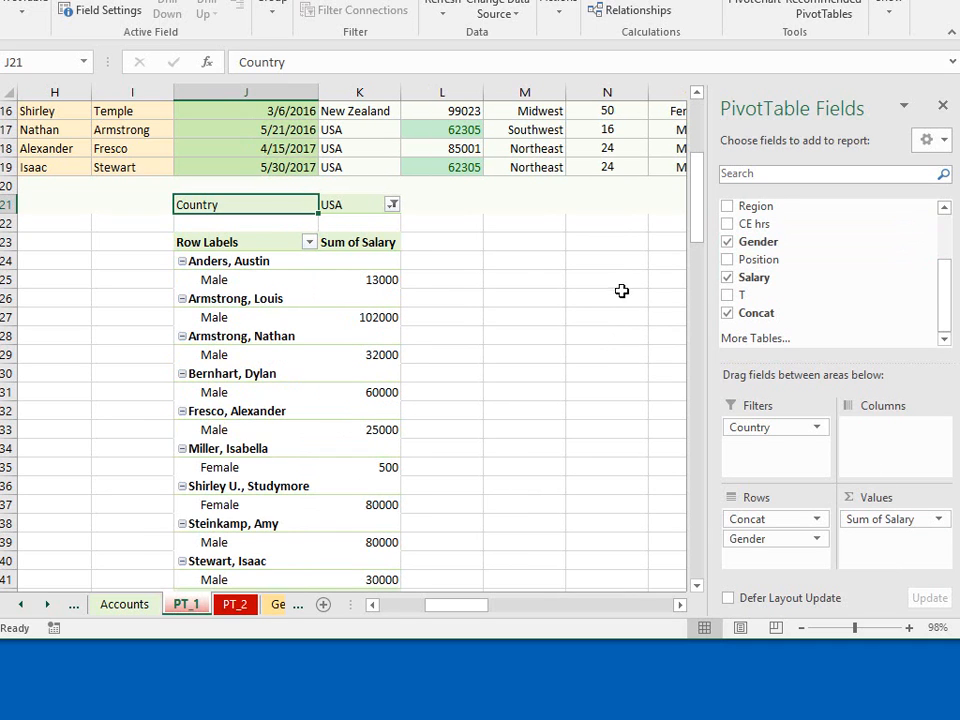
drag(699, 238, 677, 227)
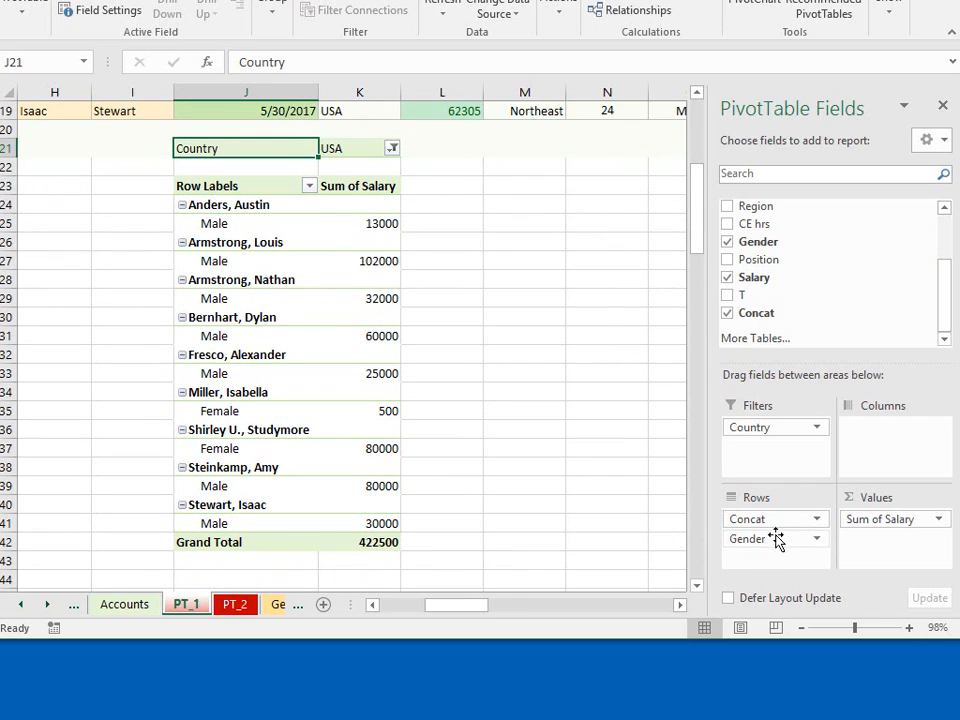
drag(787, 543, 786, 516)
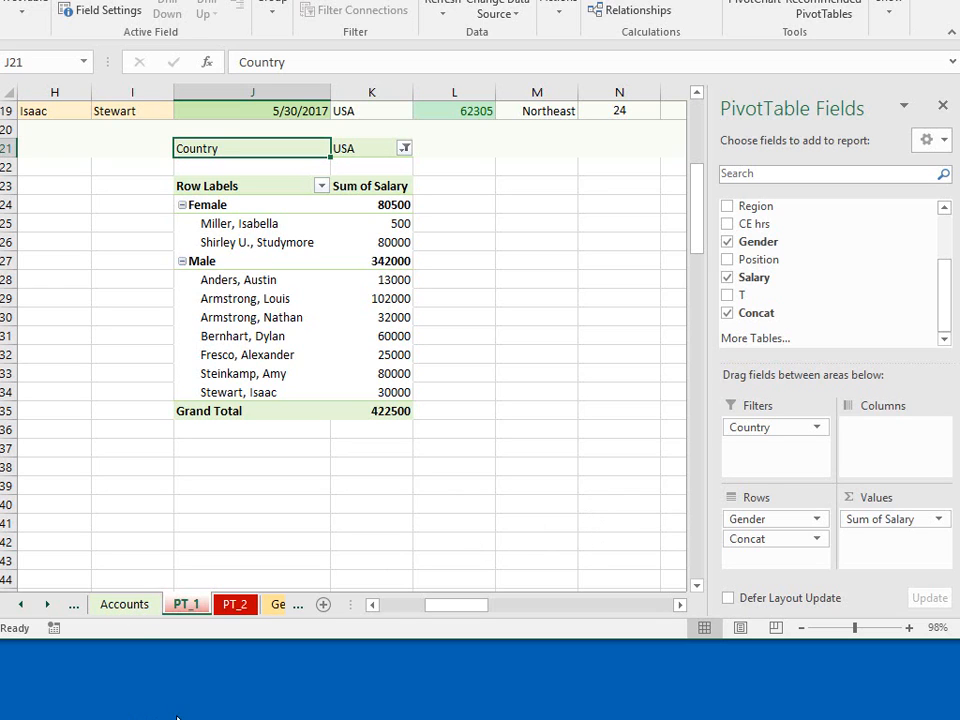
click(356, 261)
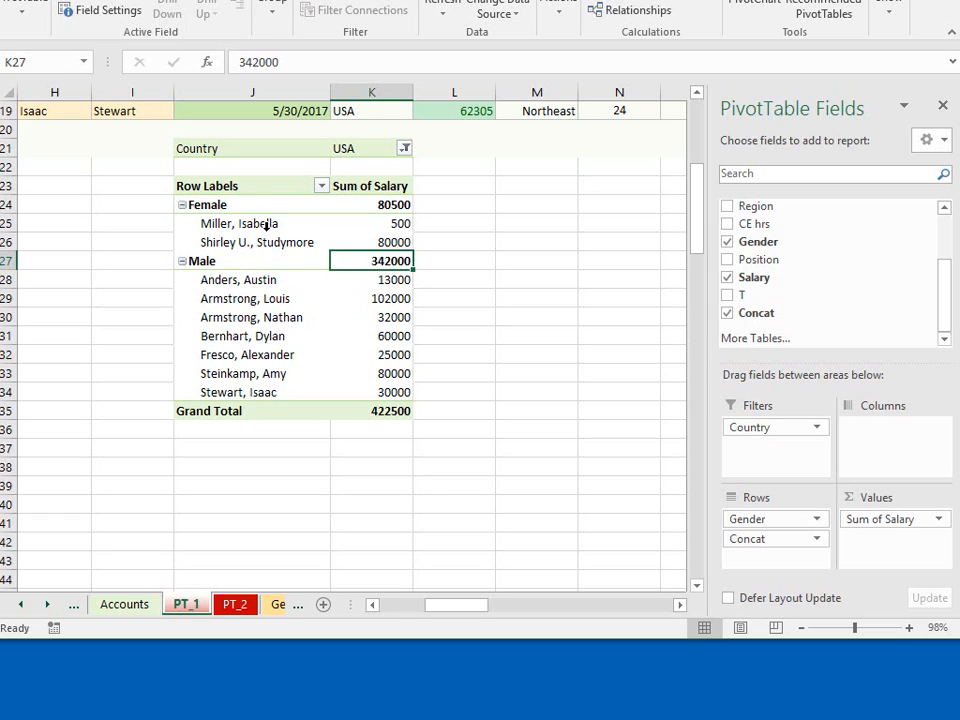
click(379, 430)
click(416, 411)
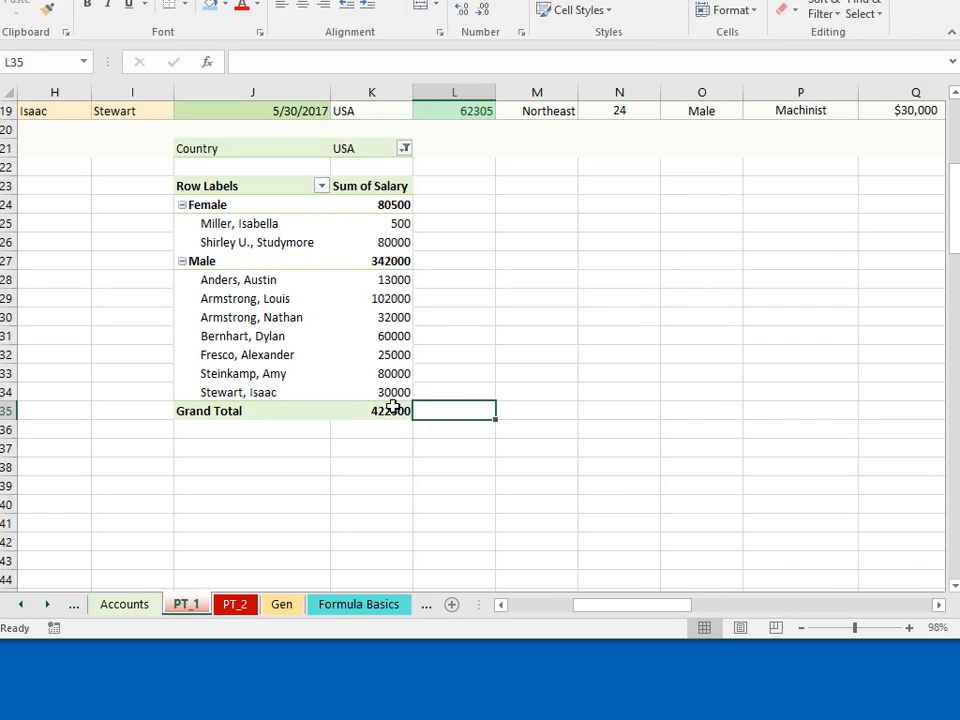
click(381, 414)
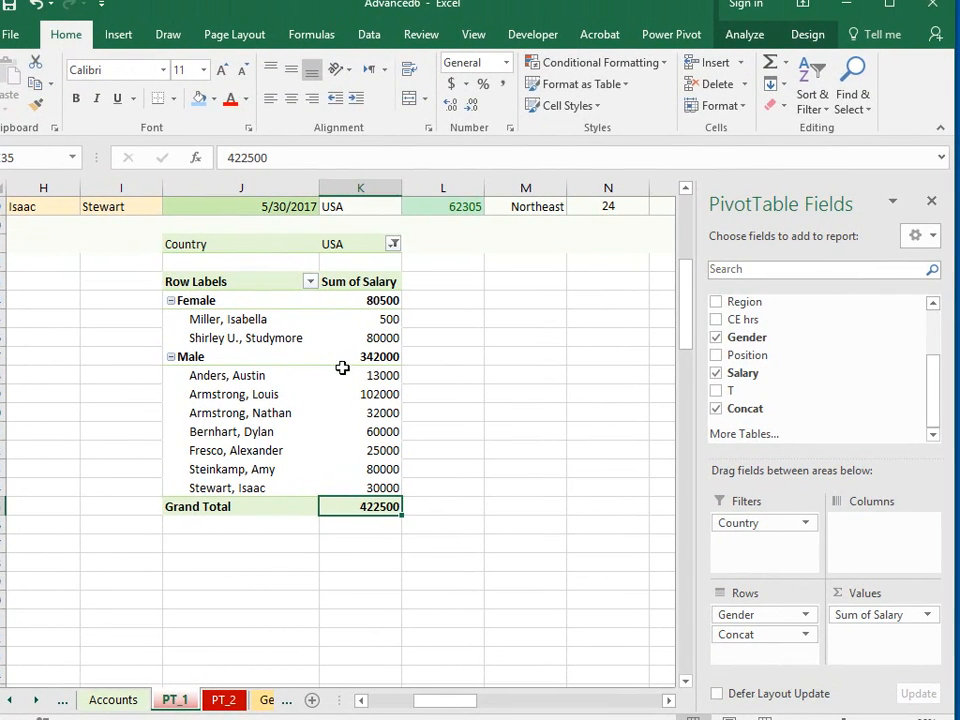
- Set the pivot table to show no subtotals for the gender groups
drag(315, 393, 330, 400)
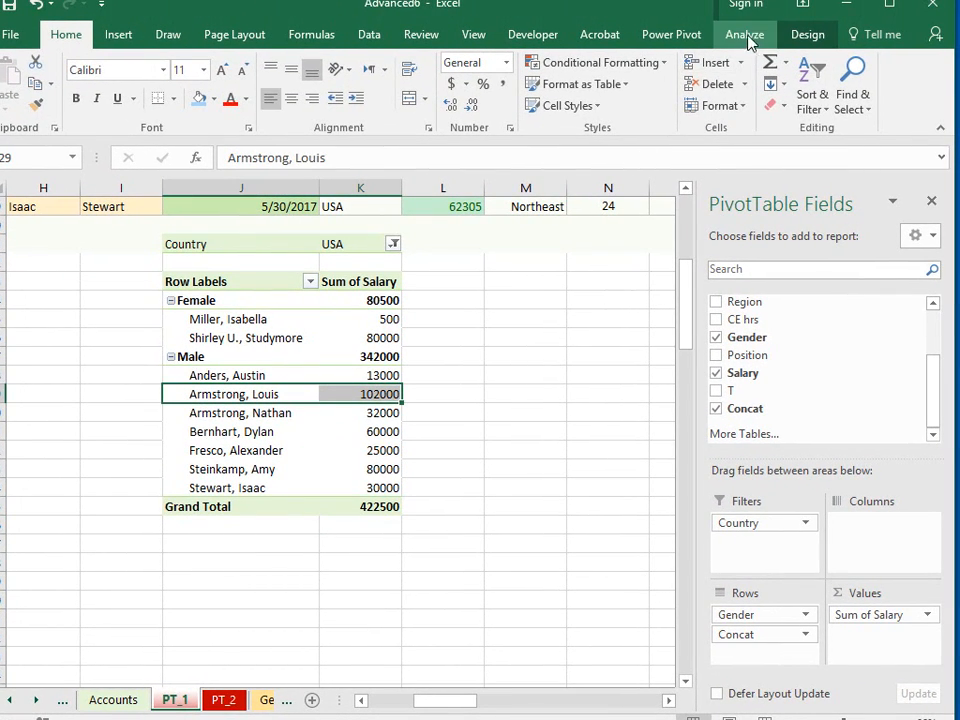
click(805, 40)
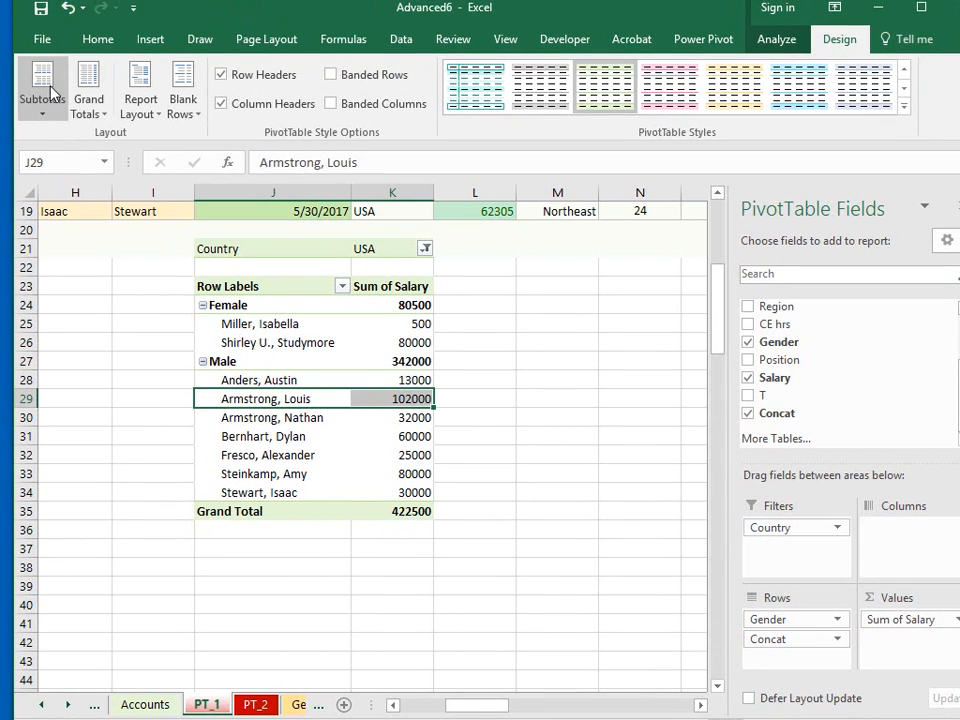
click(52, 114)
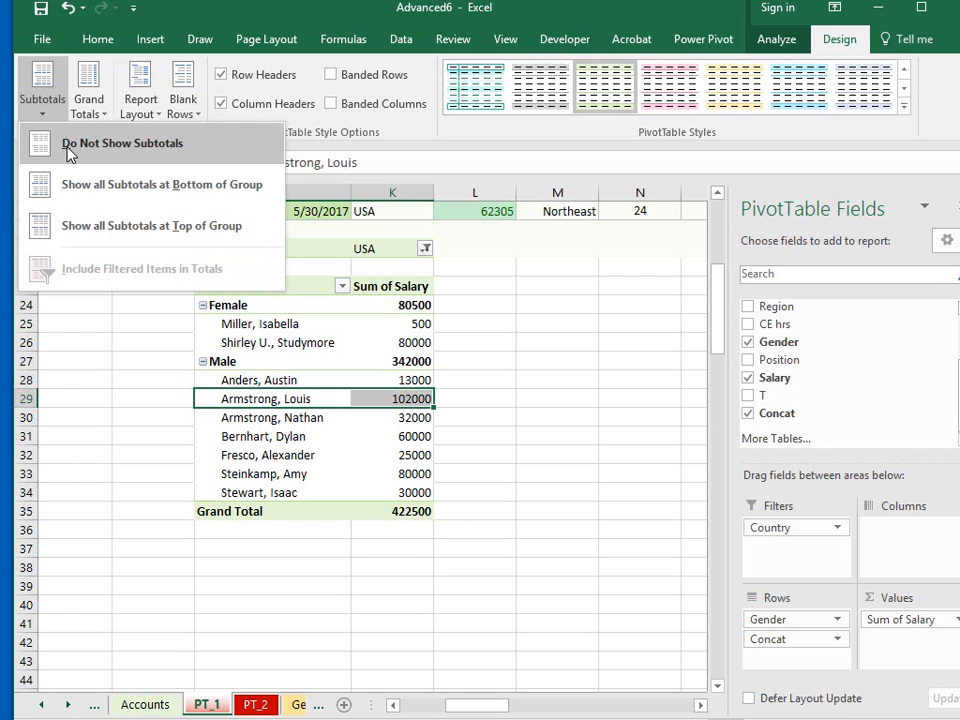
click(70, 145)
click(475, 492)
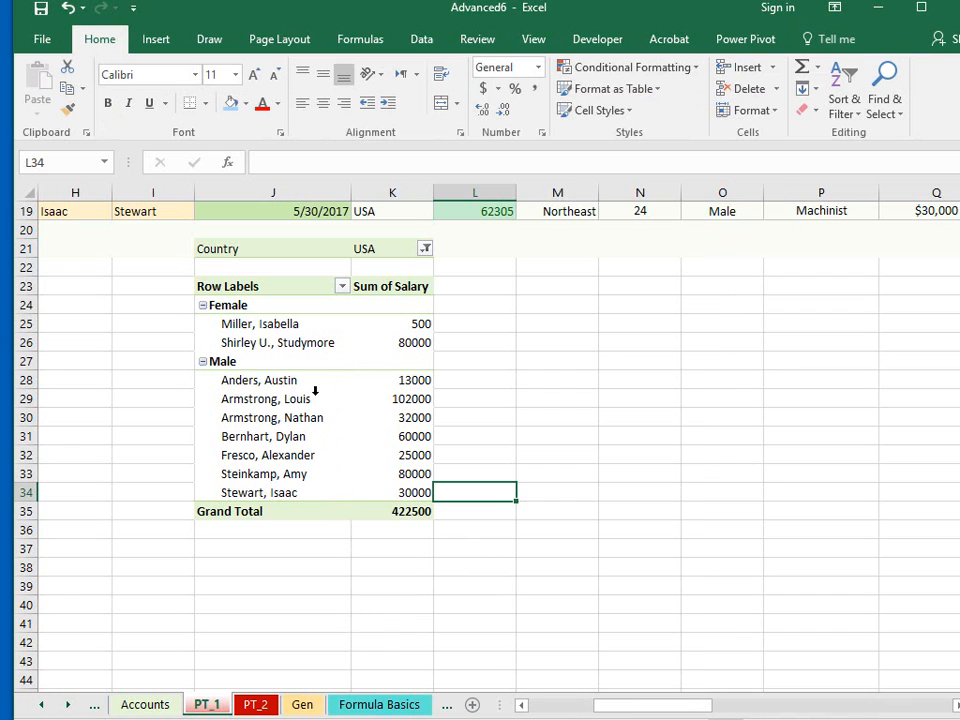
- Show all subtotals at the top of each group in the pivot table
click(316, 347)
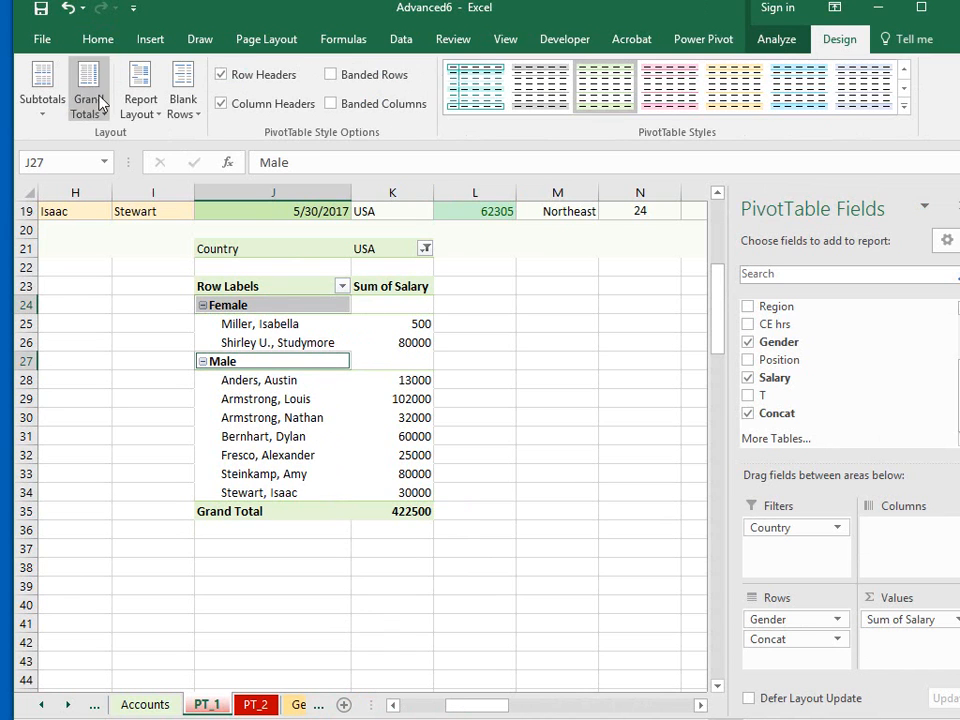
click(42, 95)
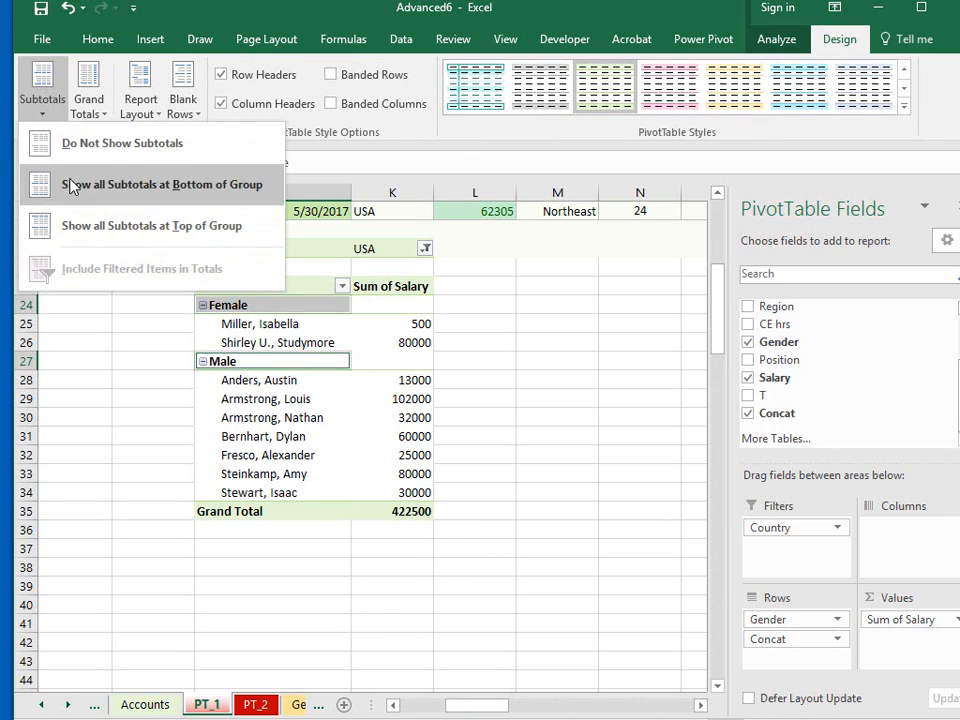
click(84, 232)
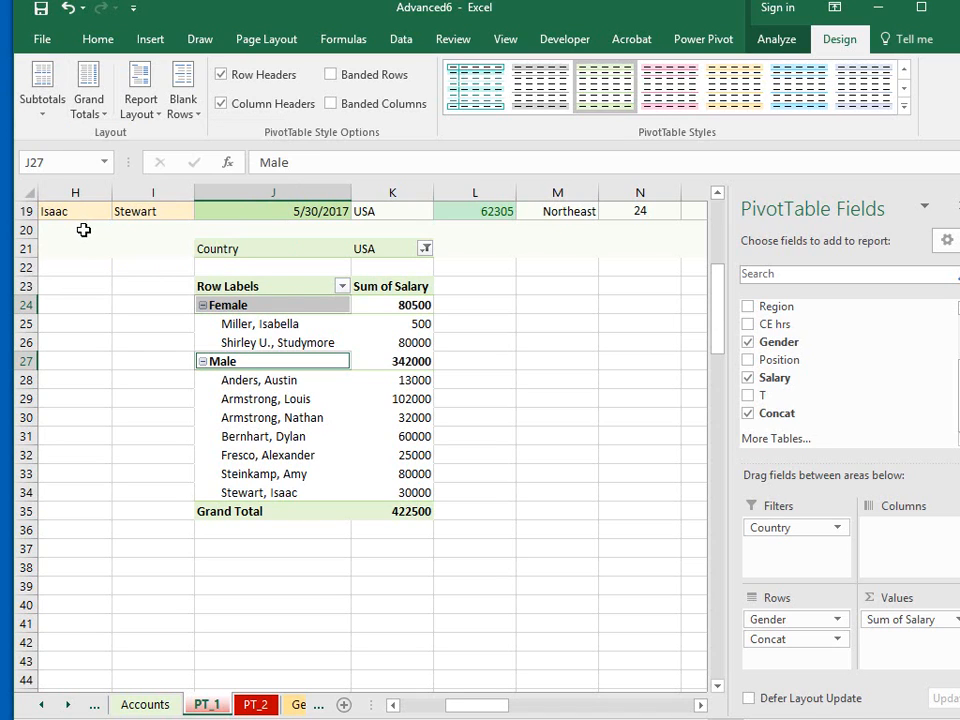
click(475, 548)
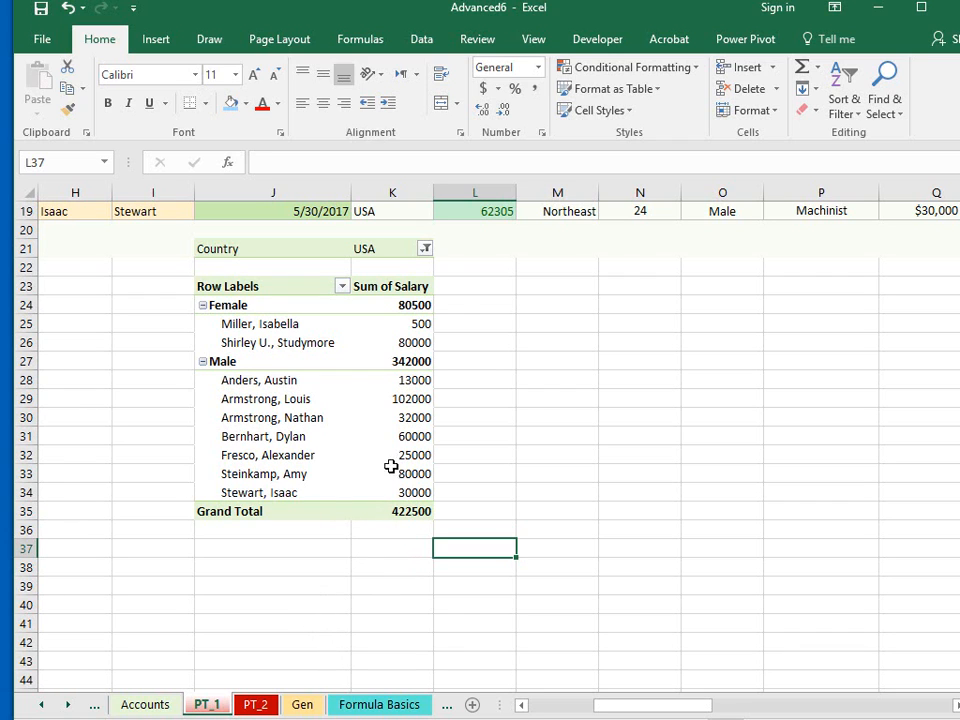
- Hide the PivotTable field list for the salary pivot table
click(314, 339)
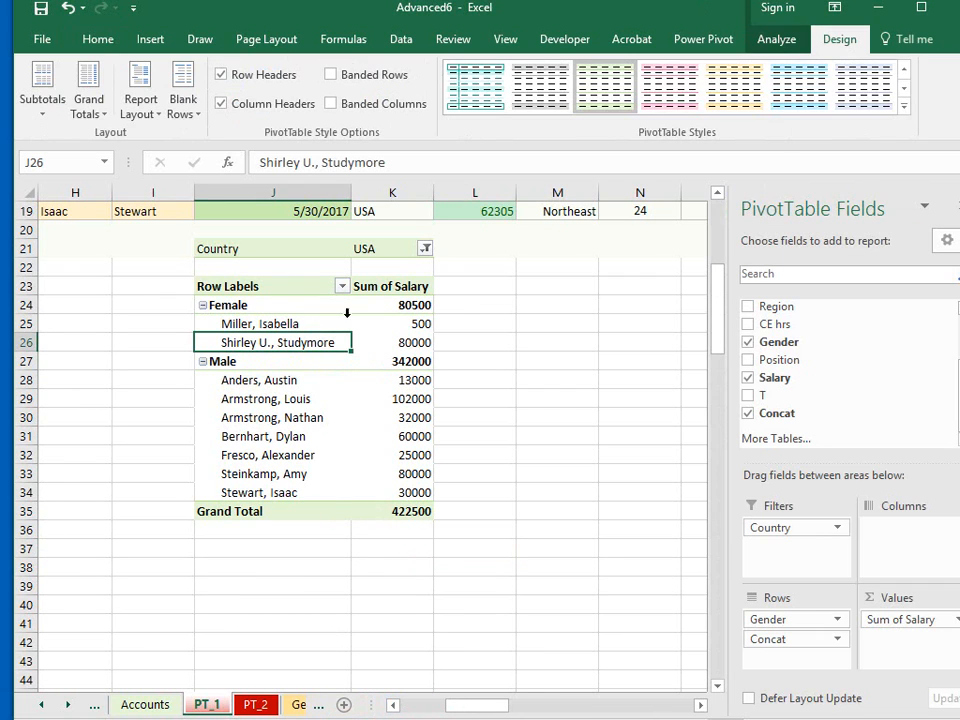
click(782, 39)
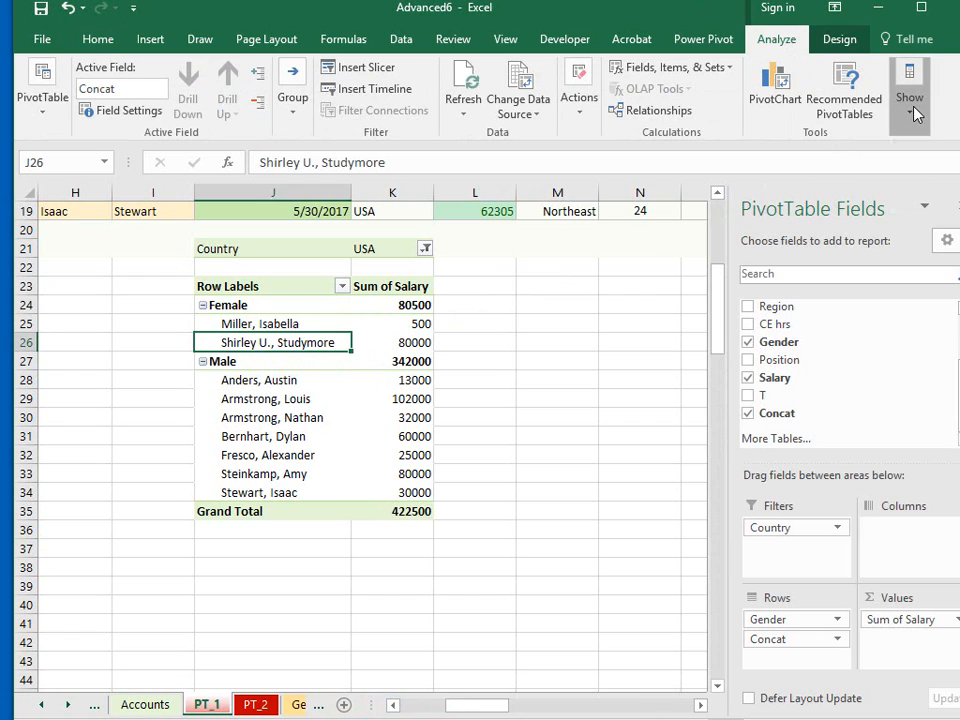
click(913, 113)
click(918, 185)
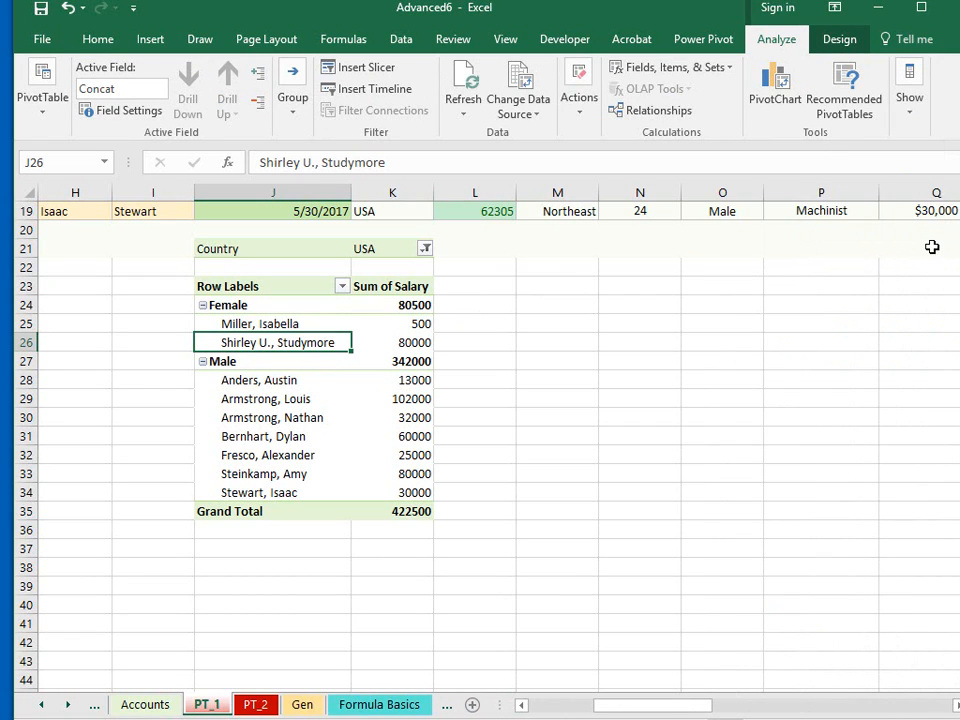
- Turn off the pivot table's grand totals for both rows and columns
click(314, 372)
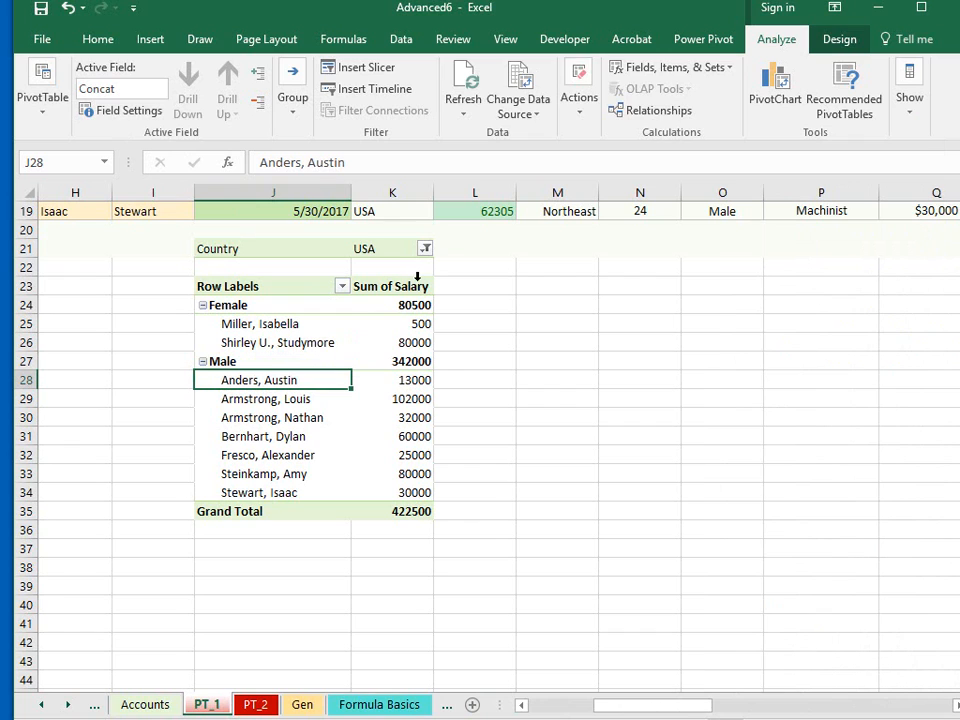
click(826, 46)
click(96, 110)
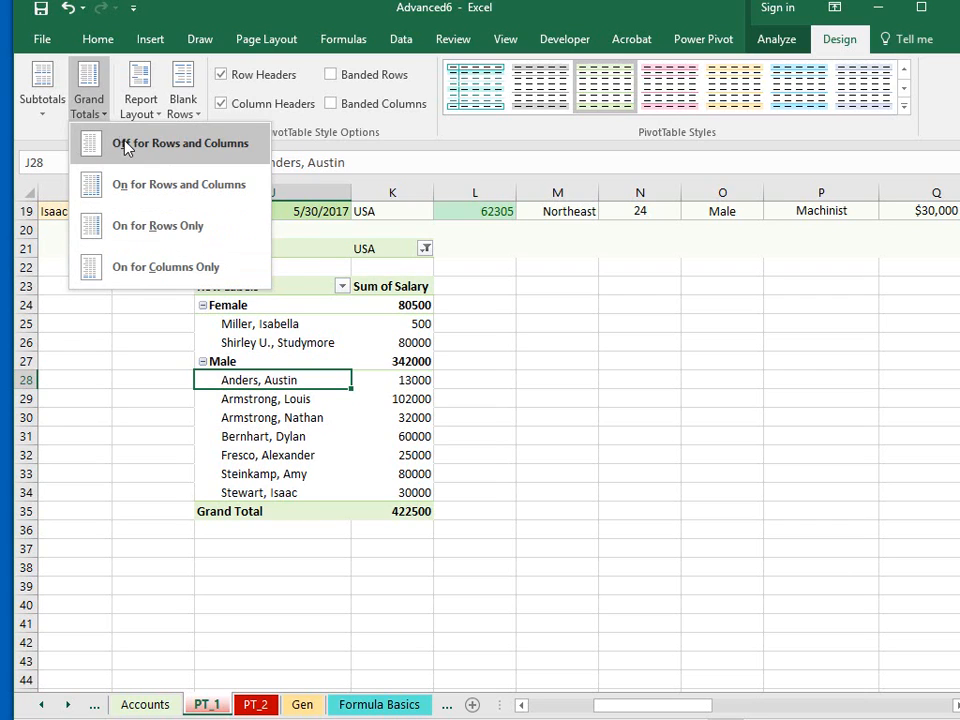
click(90, 143)
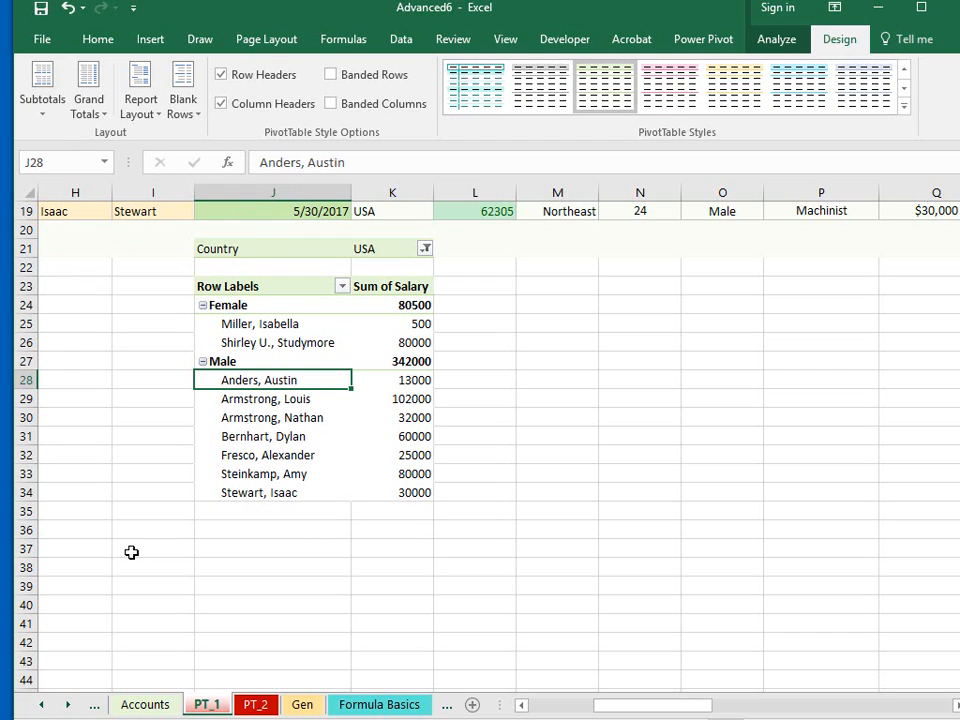
- Turn on the pivot table's grand totals for columns only
click(106, 113)
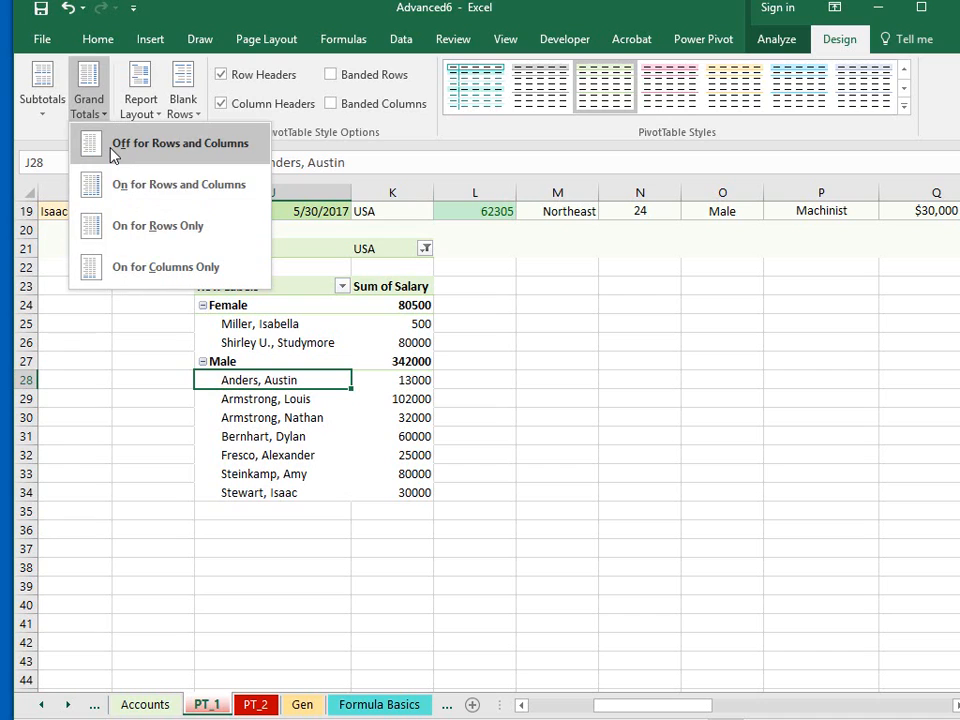
click(118, 272)
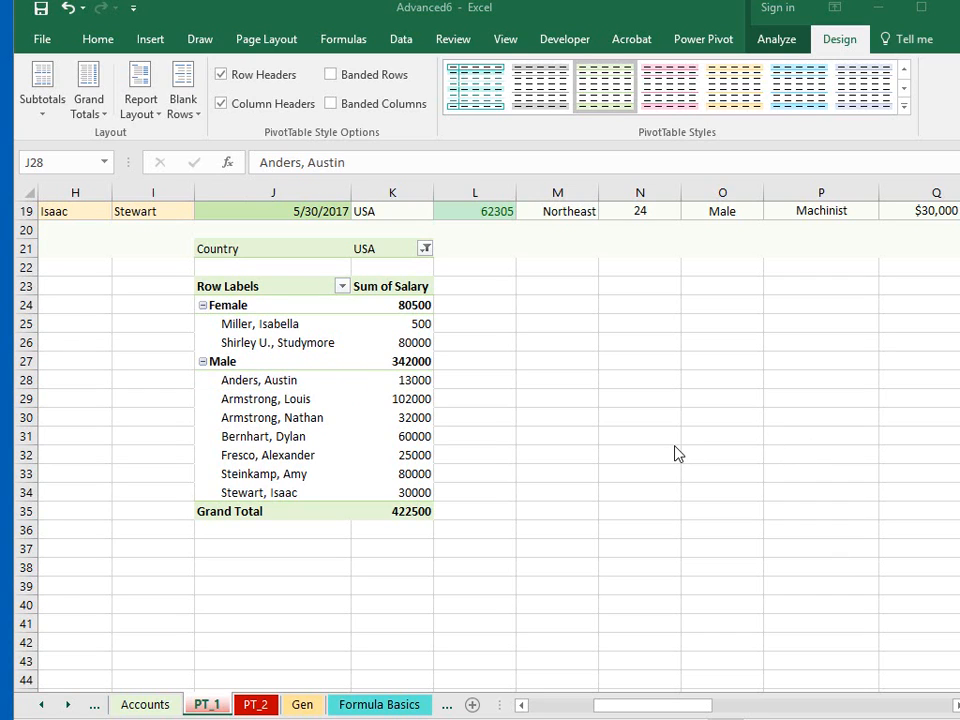
click(284, 383)
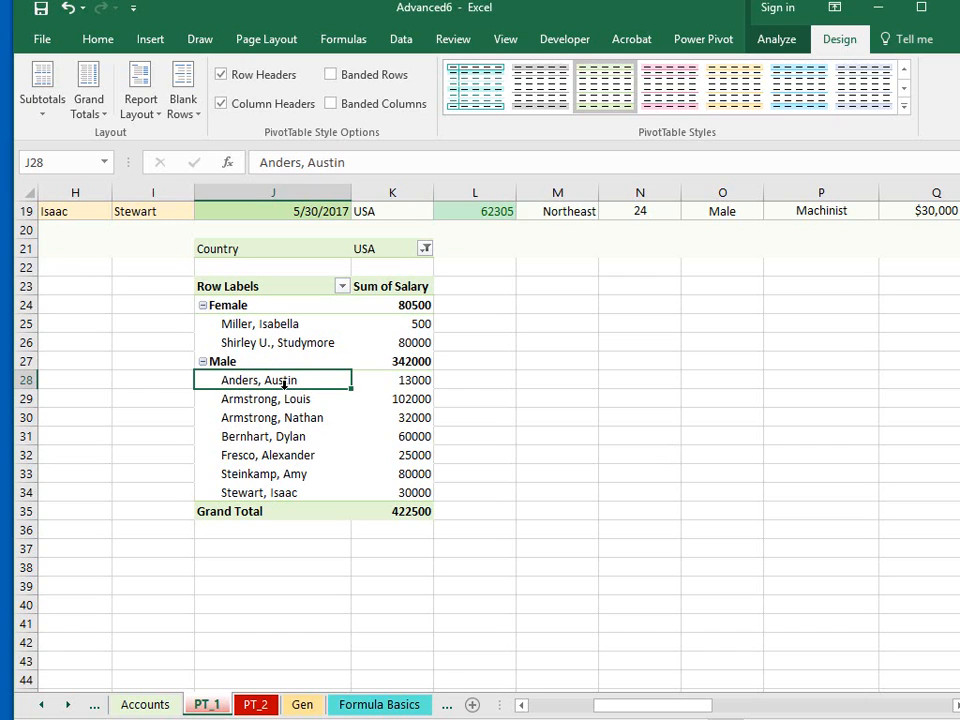
- Display the PivotTable field list again for the gender-grouped salary pivot table
click(300, 361)
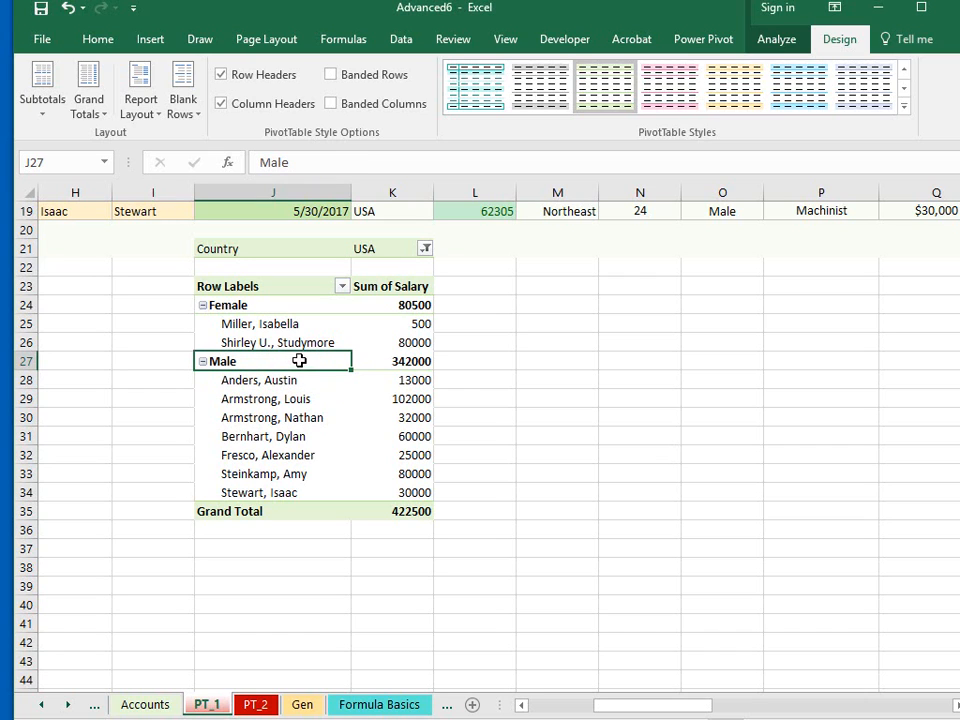
click(778, 42)
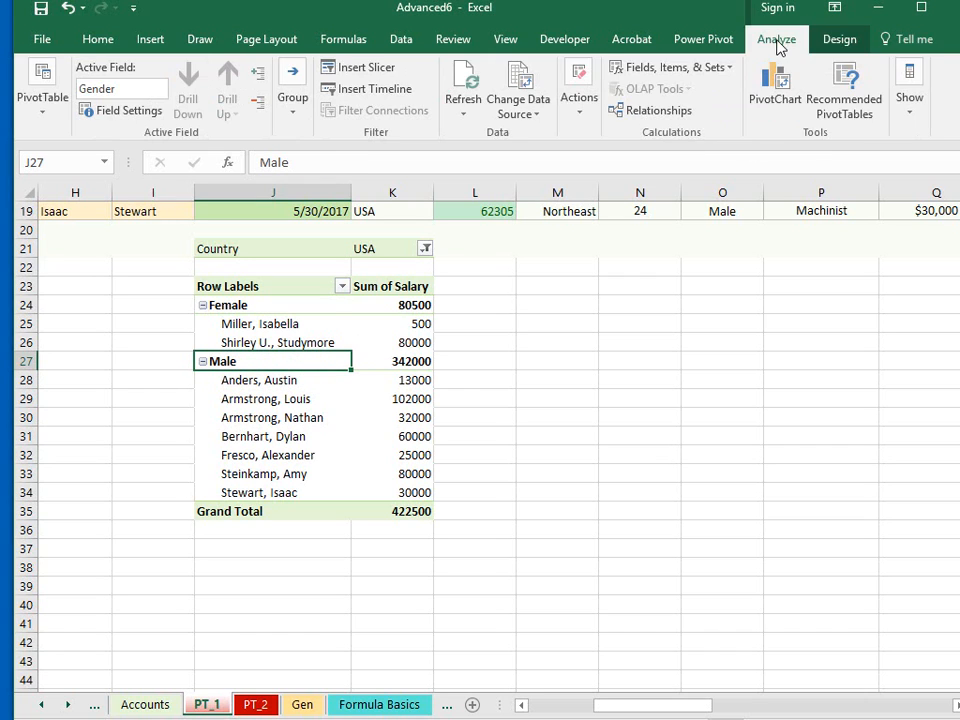
click(915, 119)
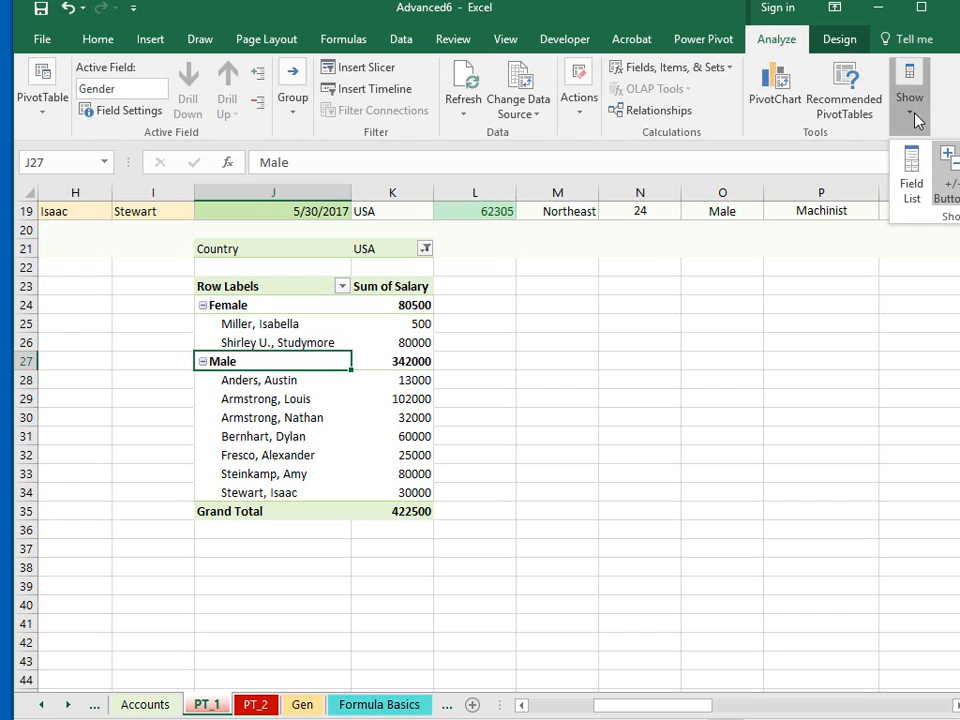
click(911, 178)
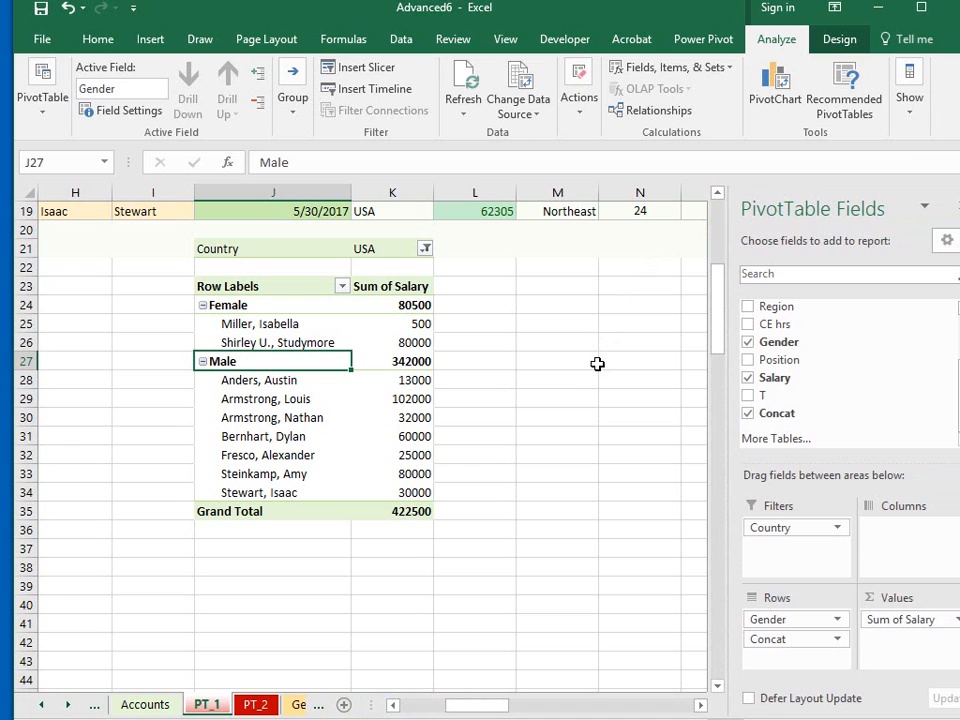
- Remove the Gender, Salary, Concat and Country fields from the pivot table
click(748, 342)
click(748, 378)
click(748, 413)
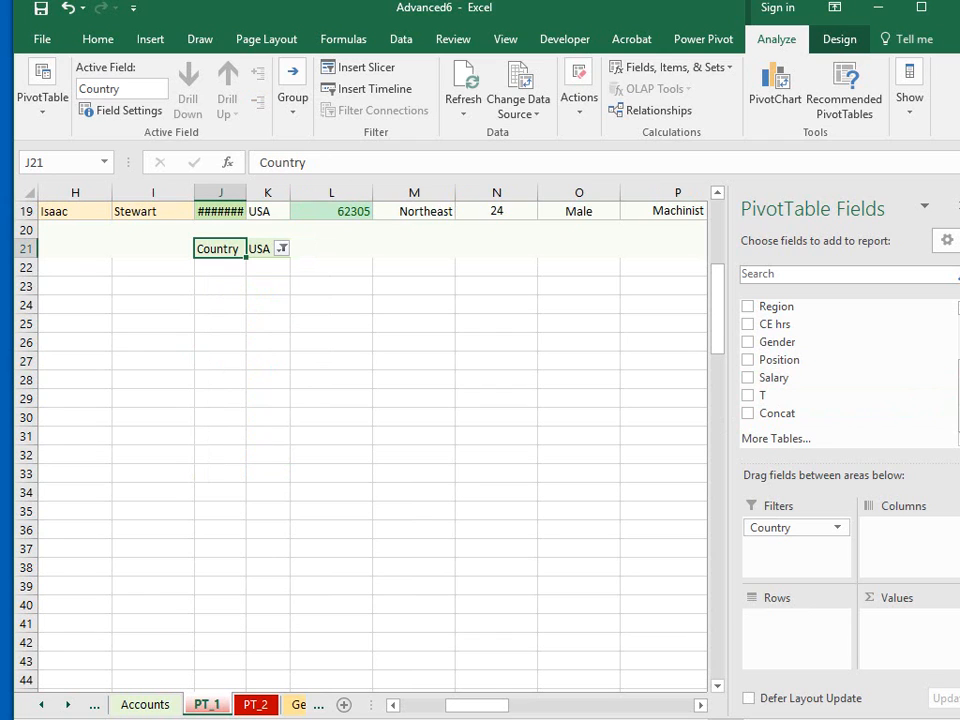
scroll(848, 370, up, 2)
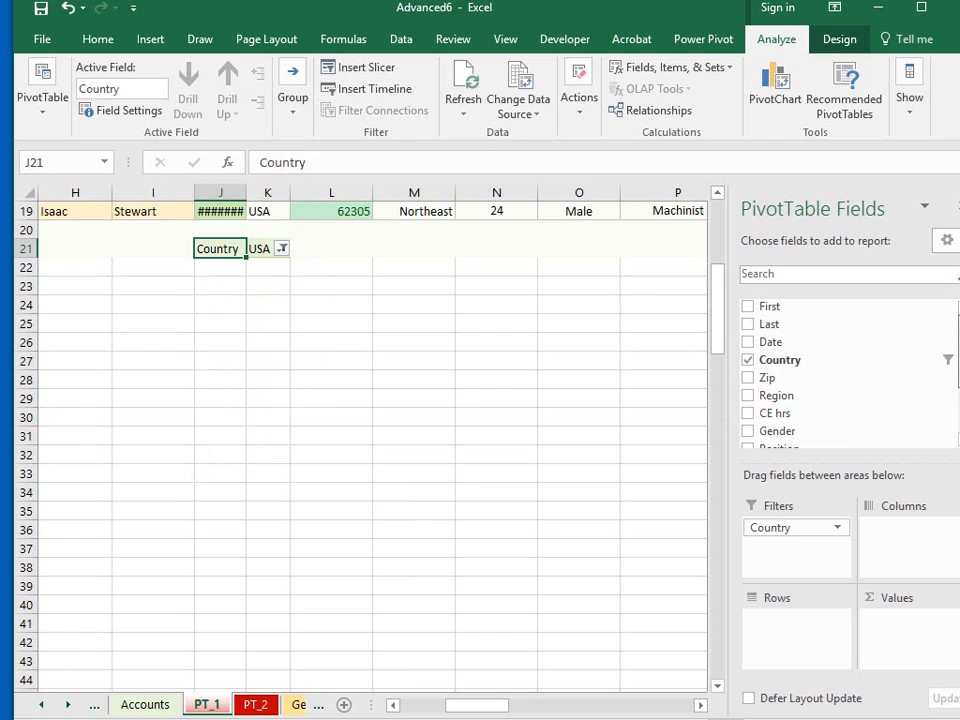
click(748, 360)
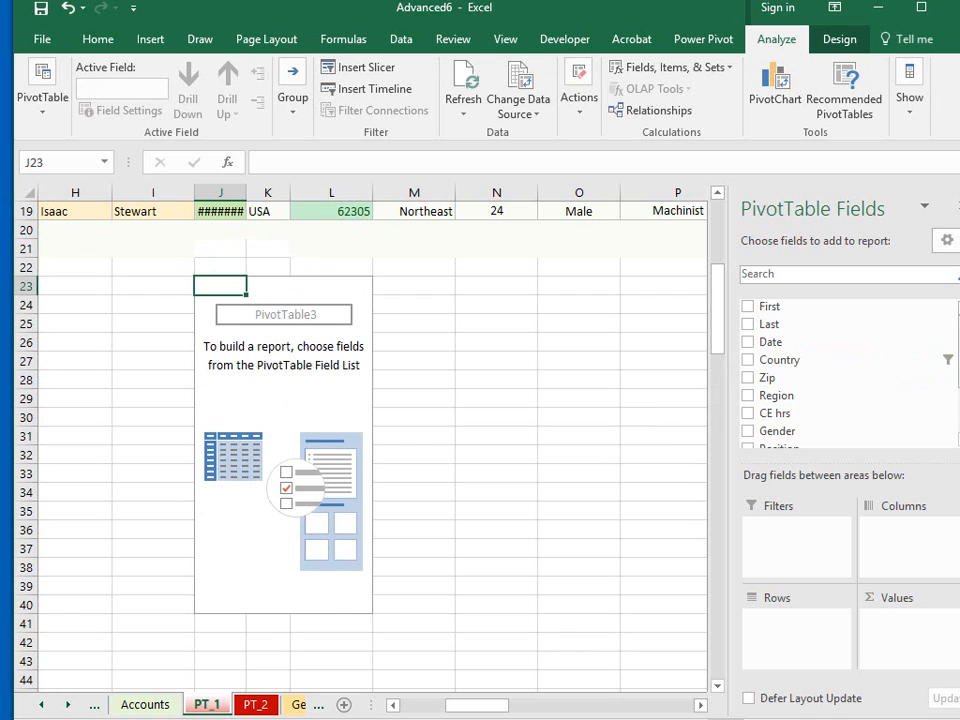
- Add the T, Position and Region fields to the pivot table's rows, in that order
scroll(902, 369, down, 1)
scroll(765, 388, down, 1)
click(748, 395)
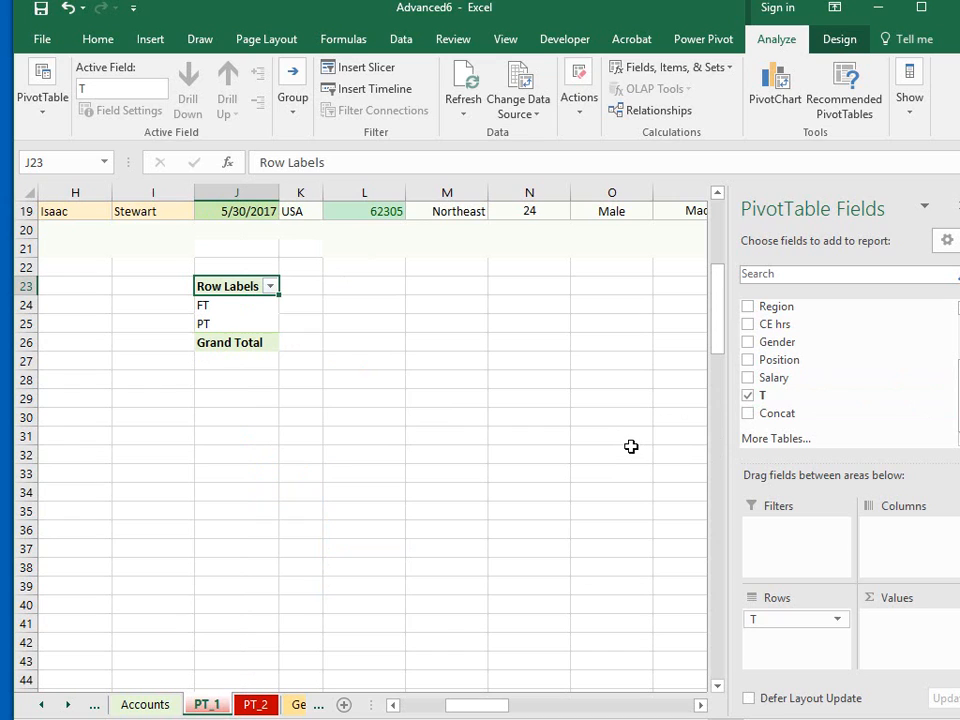
click(748, 360)
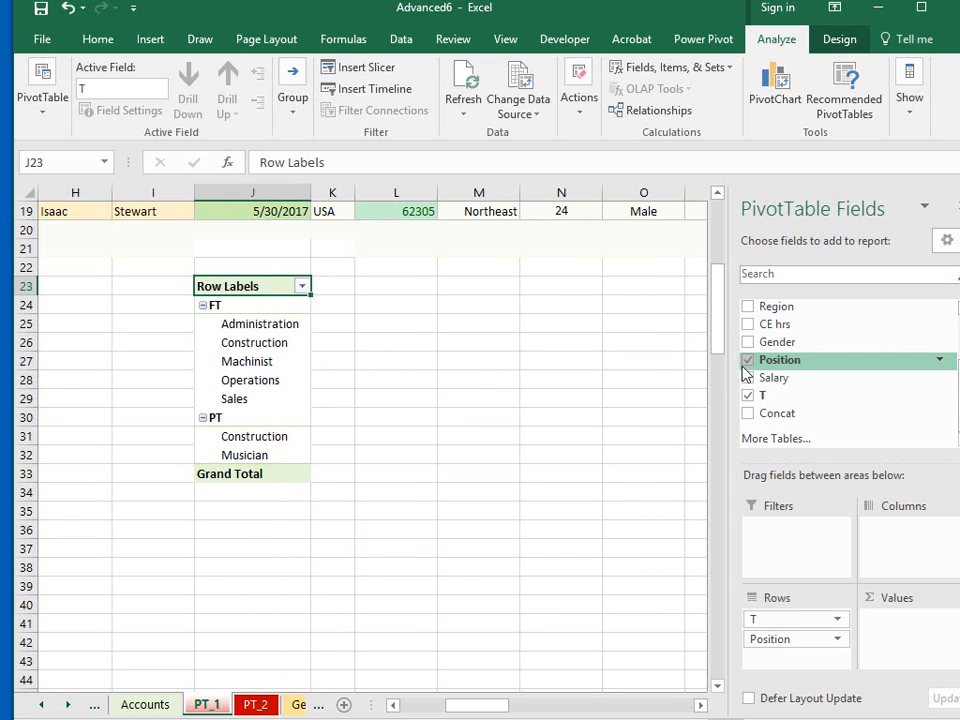
click(748, 307)
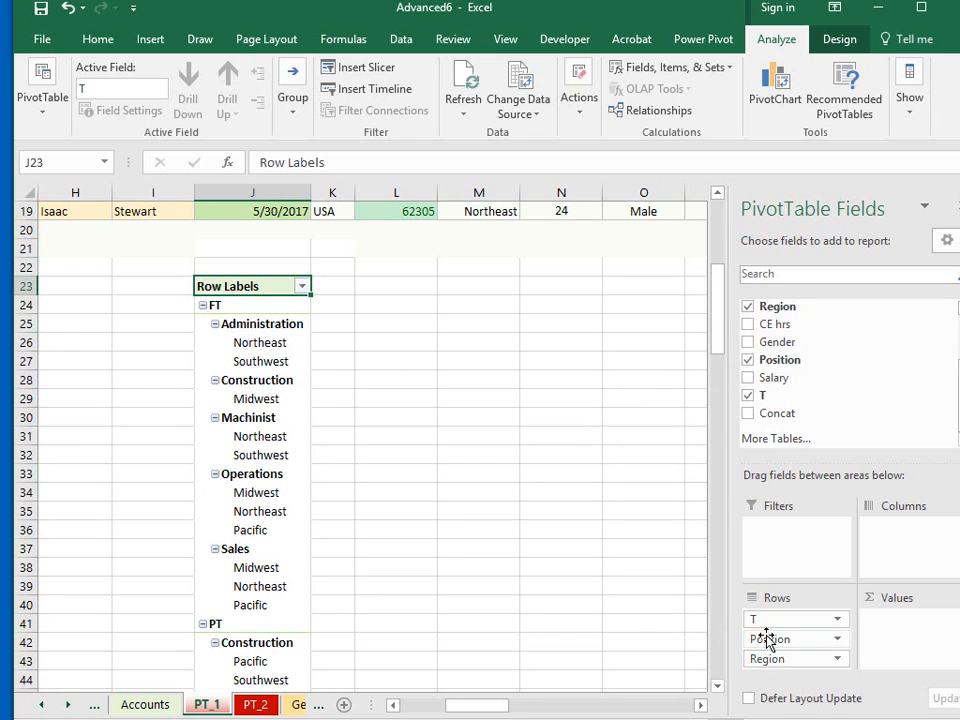
- Move Position from the rows to the columns and add Last to the values as a count
drag(767, 639, 885, 545)
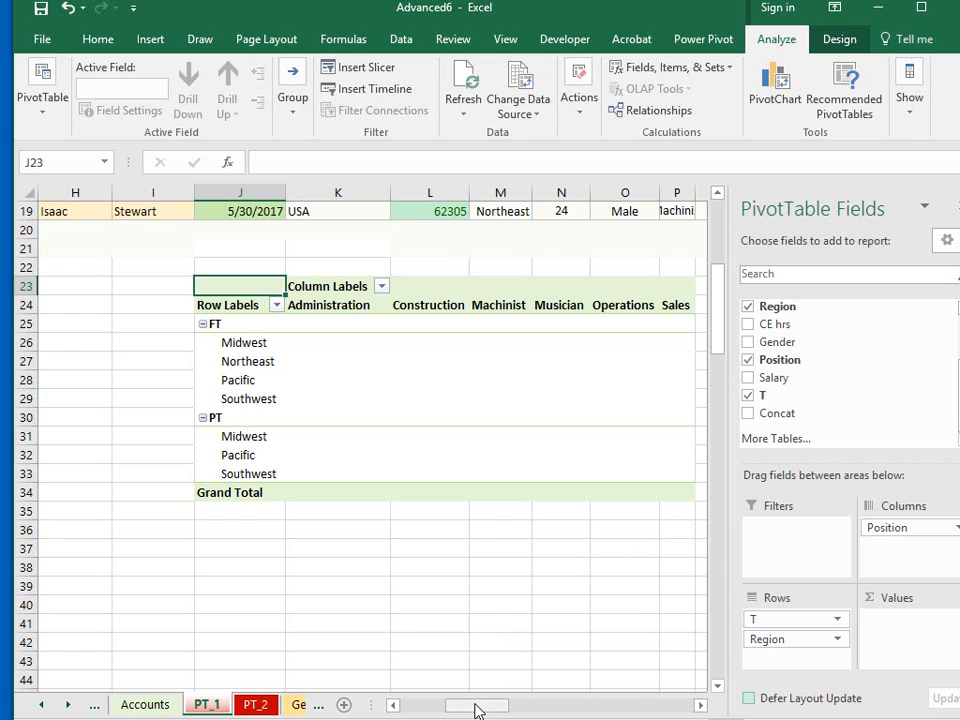
drag(476, 710, 482, 710)
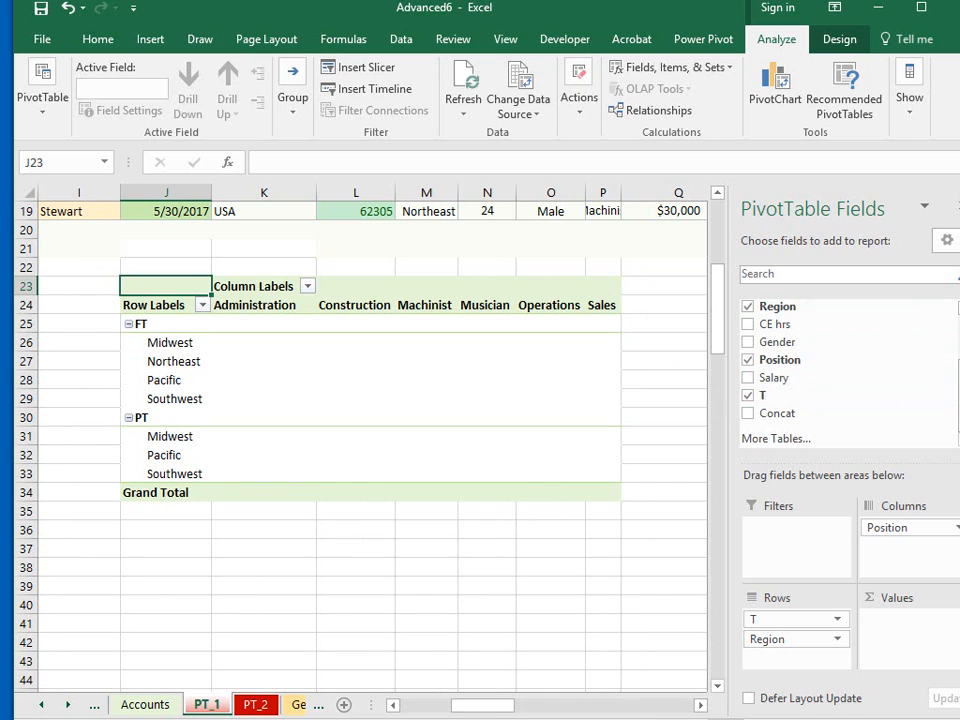
scroll(800, 340, up, 4)
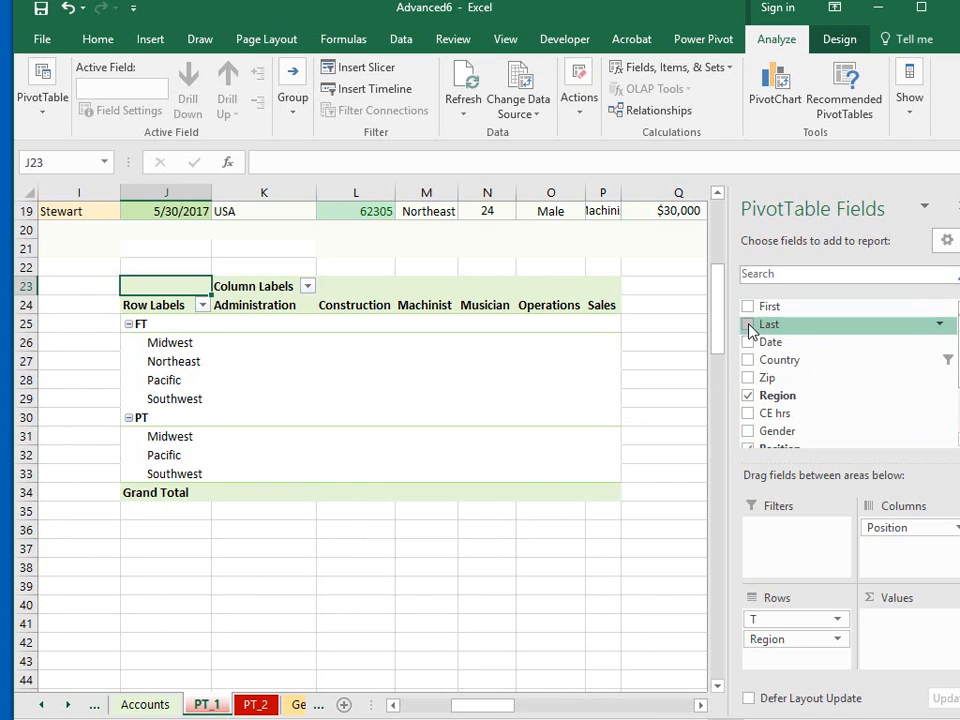
click(748, 325)
drag(757, 664, 898, 655)
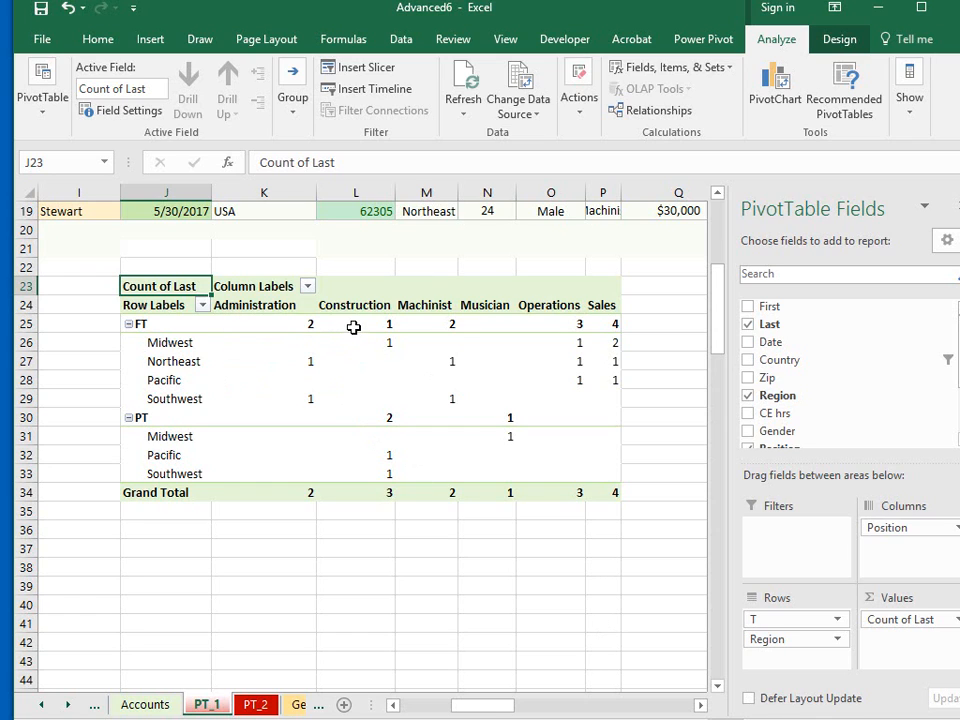
- Examine the full-time and part-time employee counts by position and the grand total row
click(277, 324)
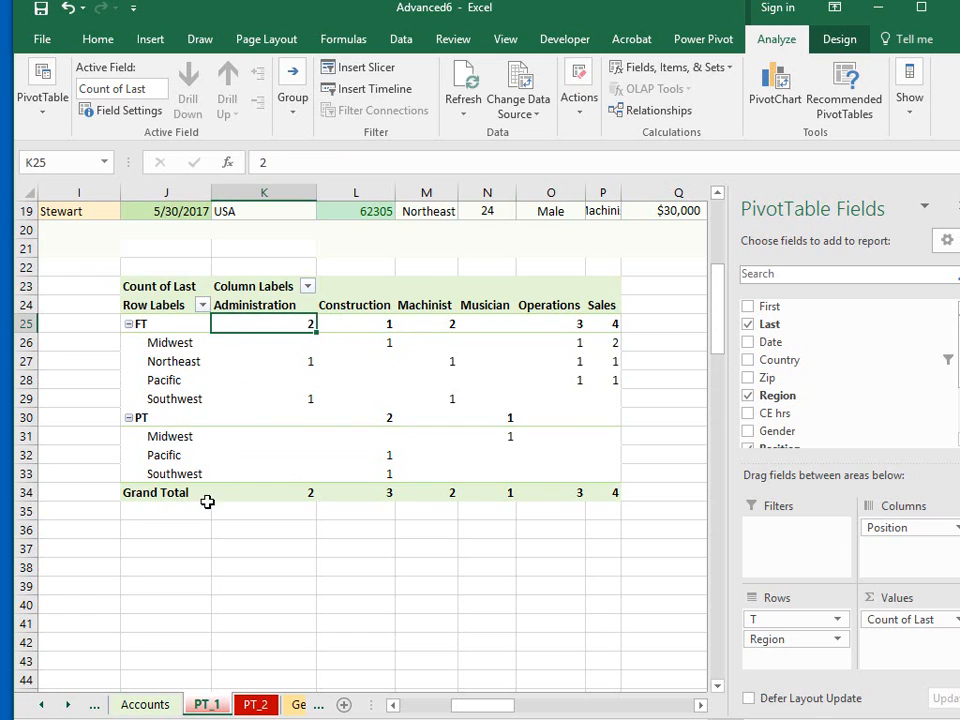
click(380, 327)
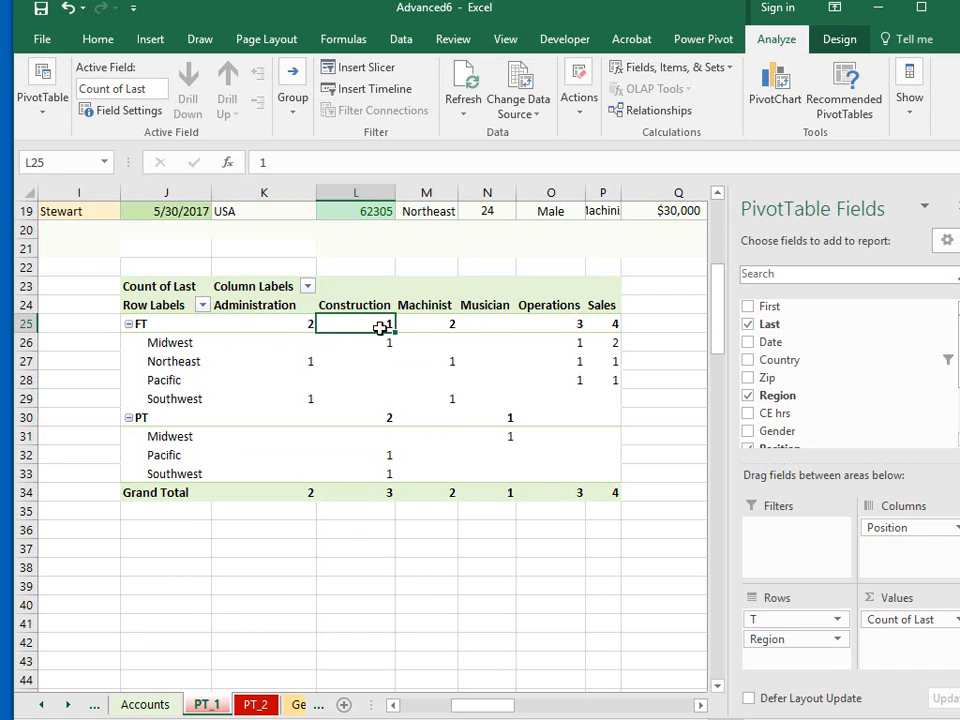
click(414, 325)
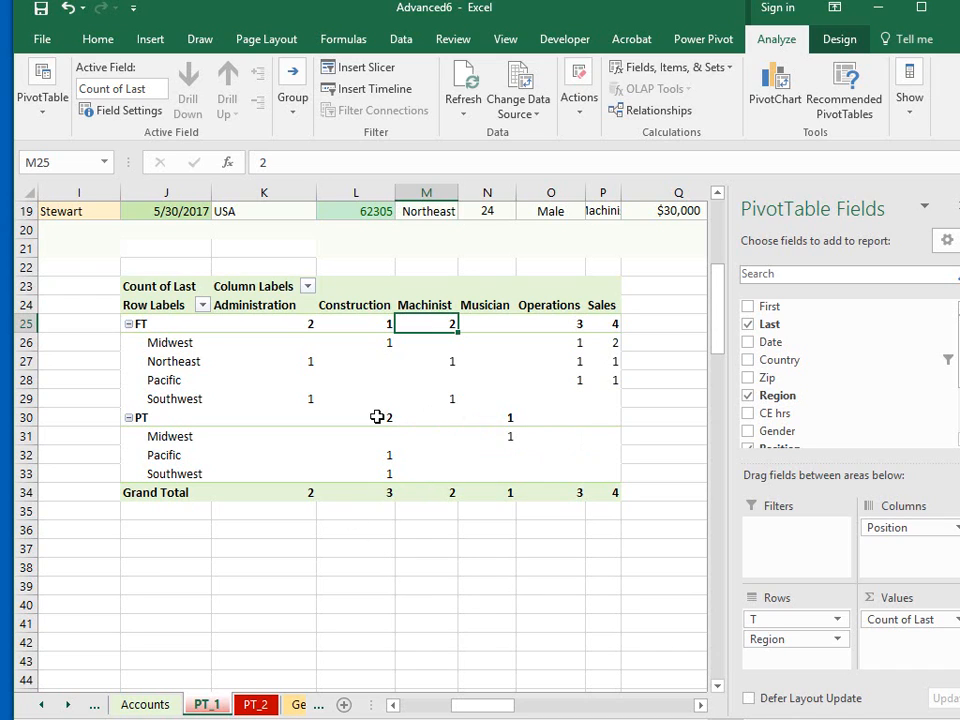
click(504, 416)
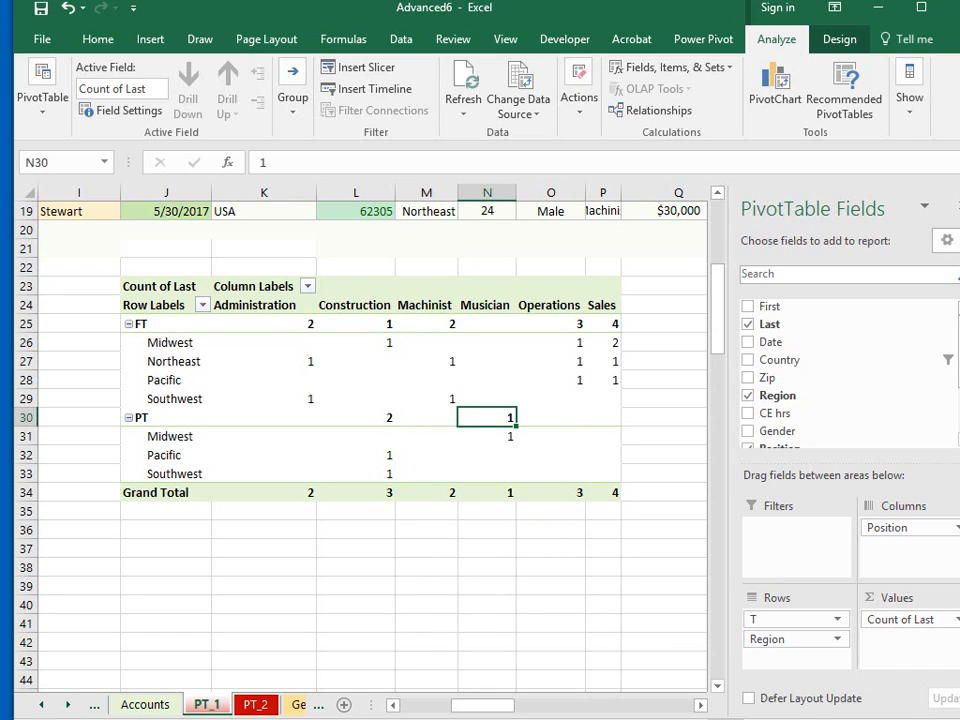
drag(426, 586, 426, 567)
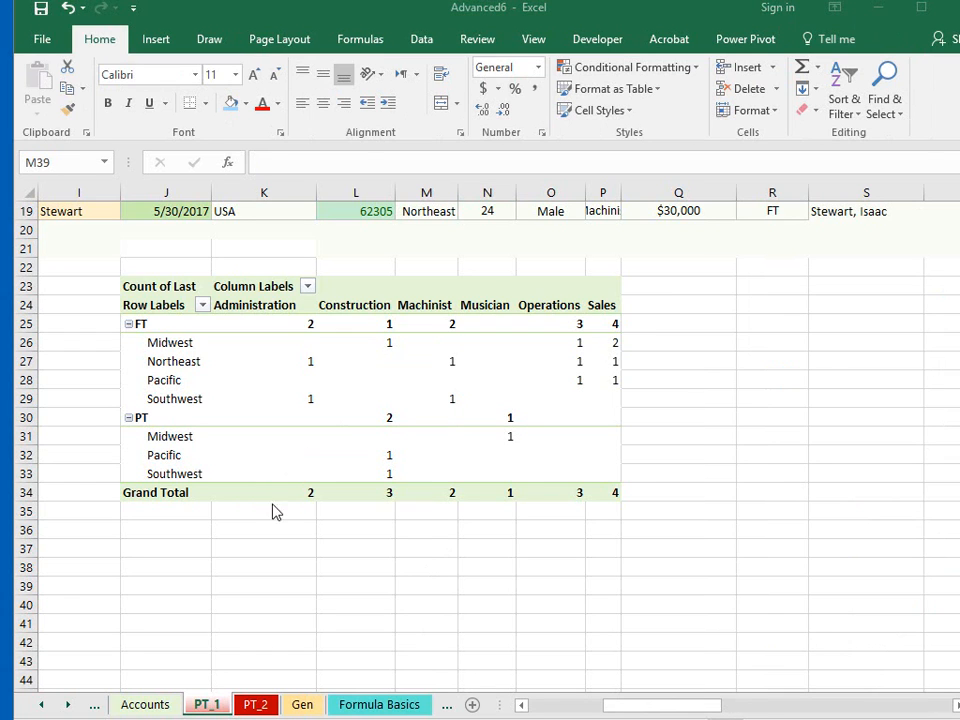
drag(277, 490, 603, 492)
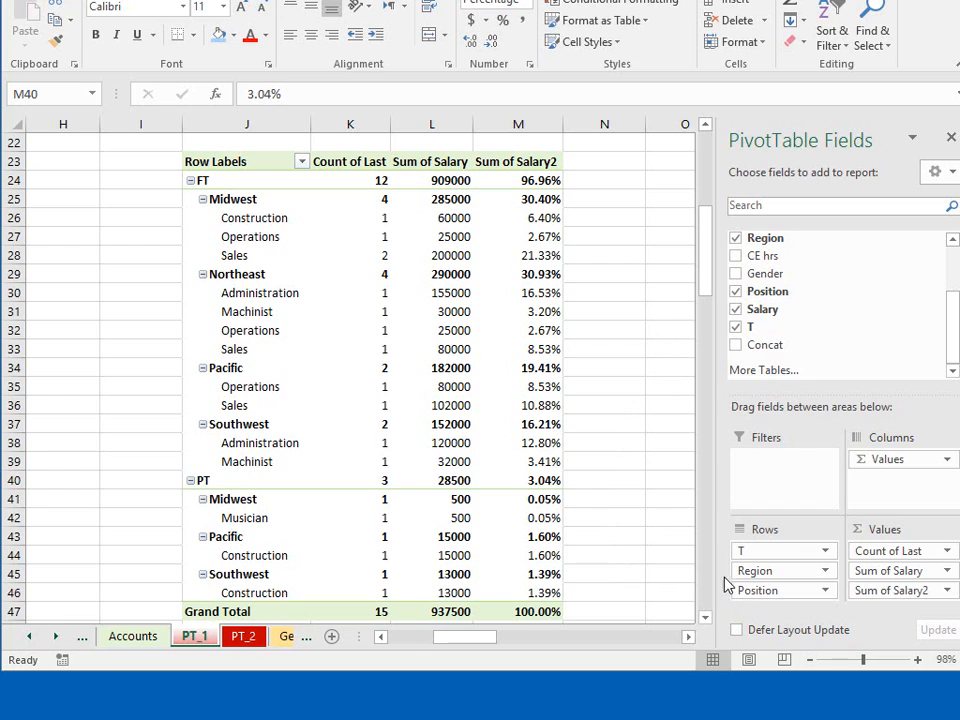
- Place Region above T in the pivot table's rows and collapse the Midwest, Northeast and Pacific groups
mouse_move(760, 553)
mouse_down()
mouse_move(761, 583)
mouse_move(757, 575)
mouse_up()
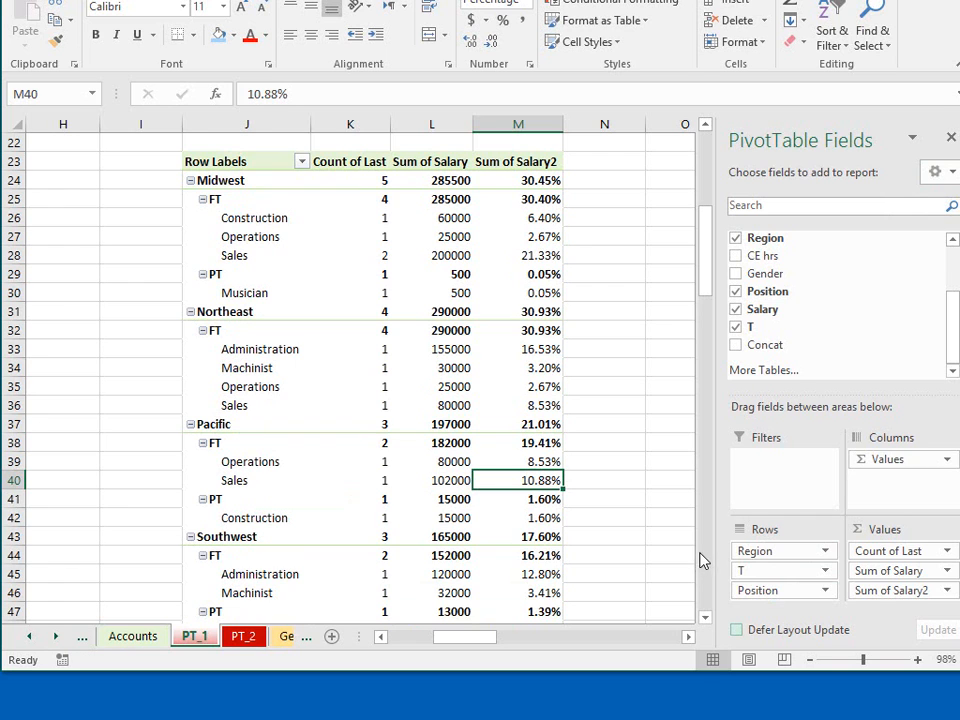
drag(703, 289, 708, 255)
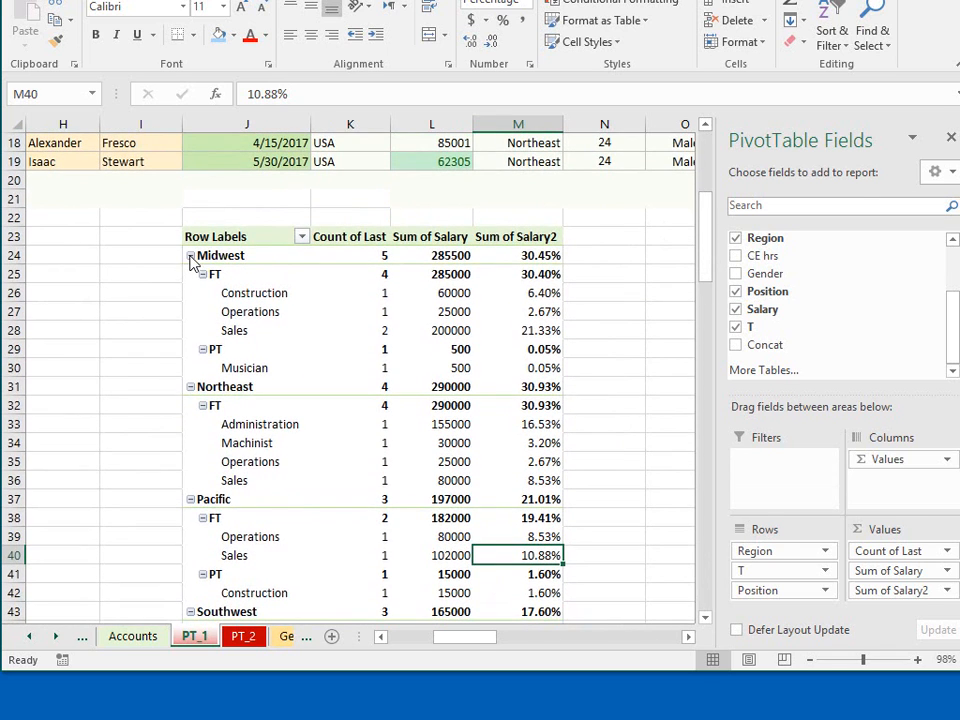
click(190, 256)
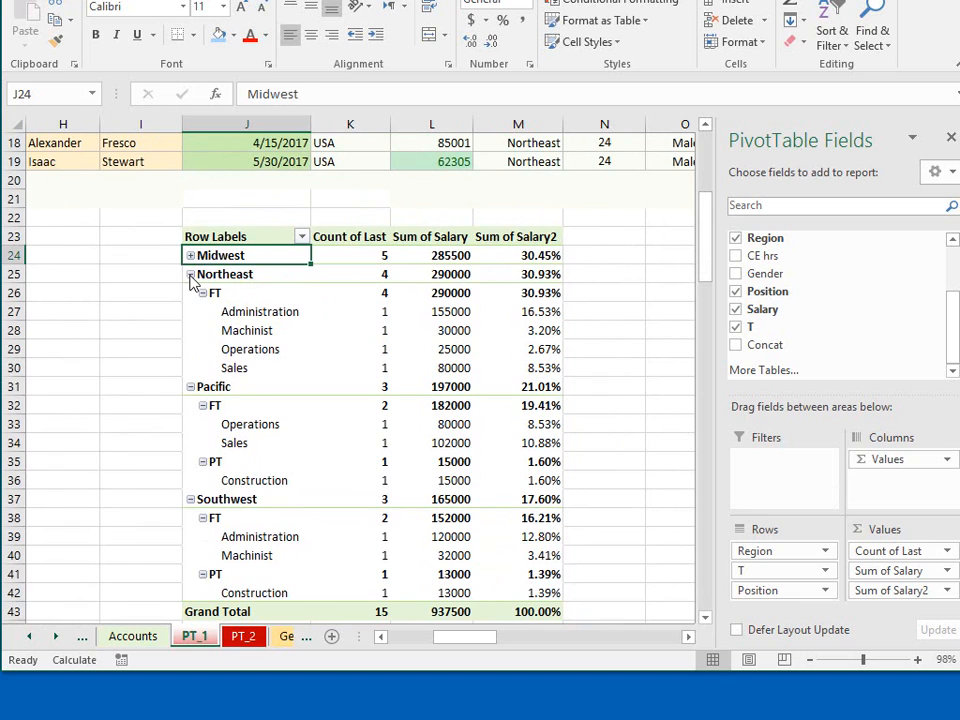
click(190, 275)
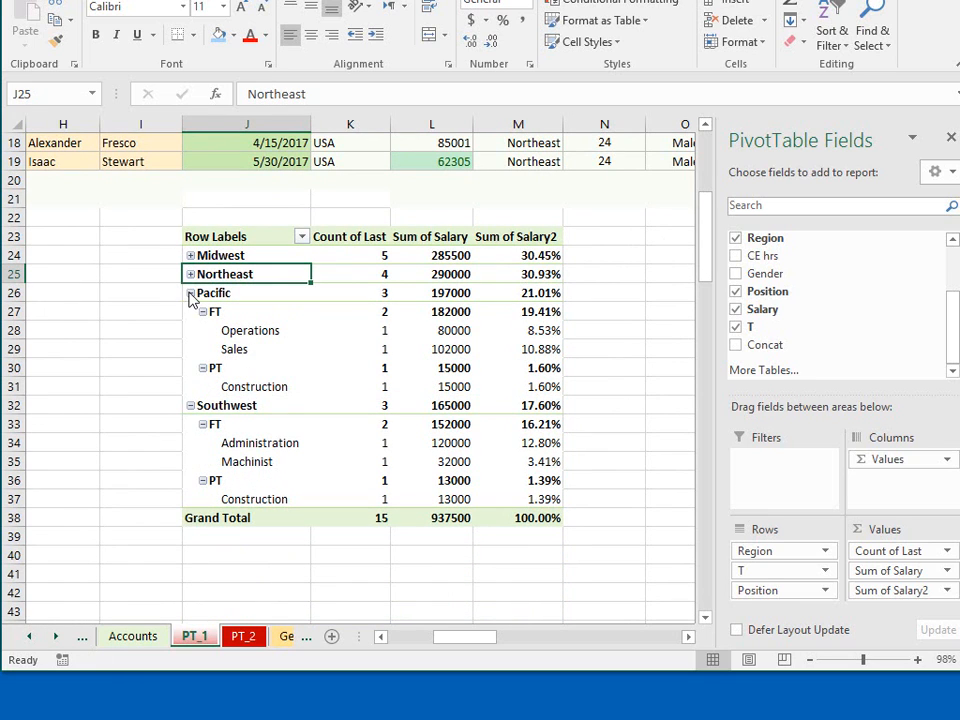
click(190, 294)
click(227, 512)
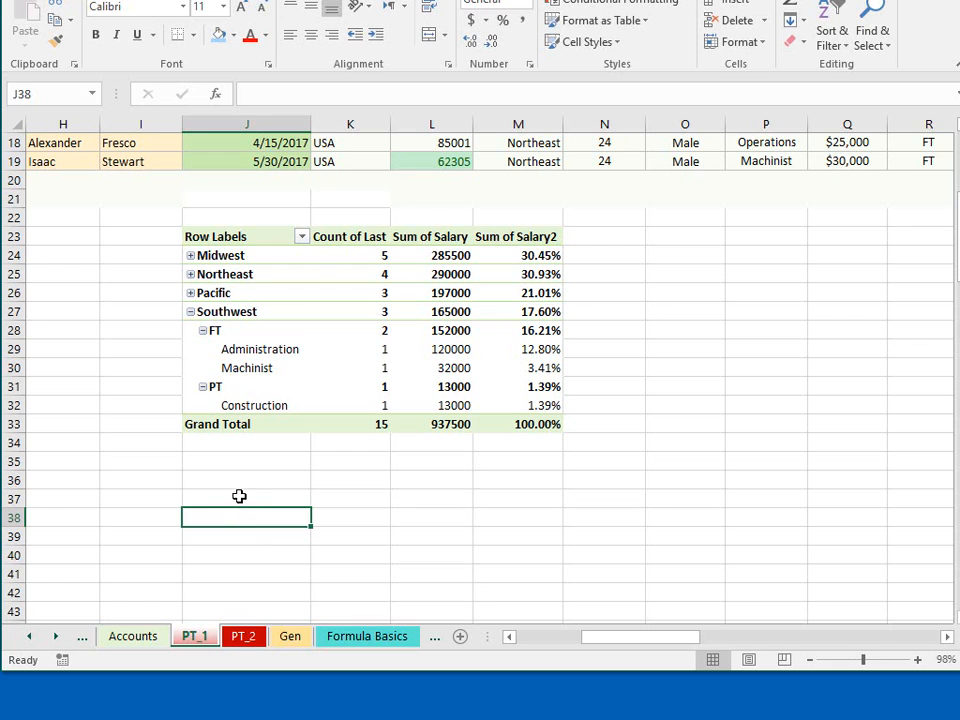
- Hide the PivotTable field list for the pivot table grouped by region
click(254, 234)
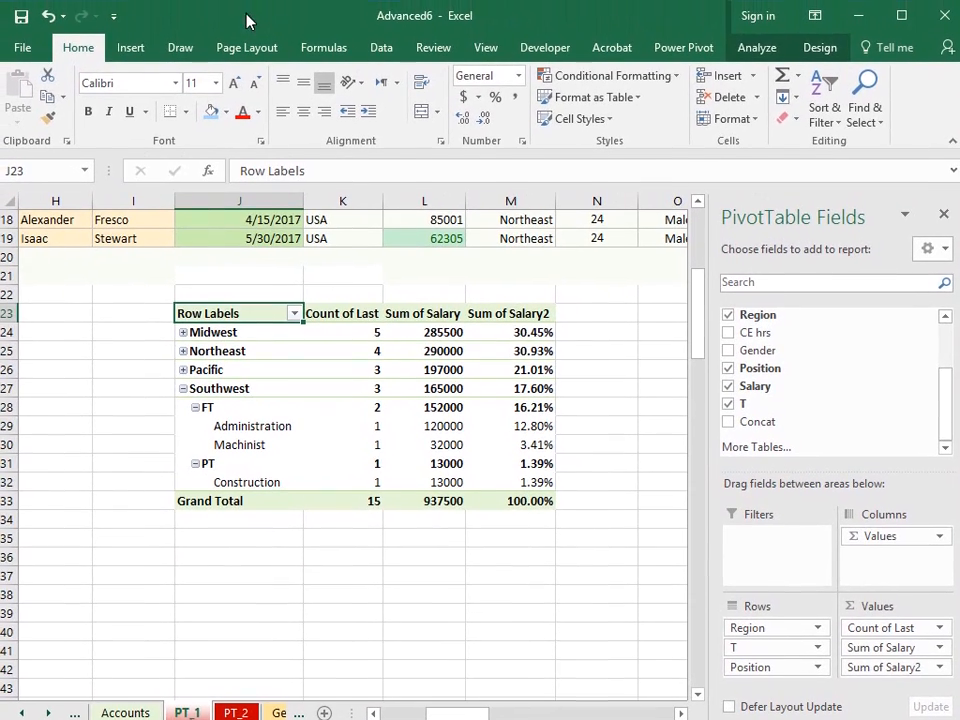
click(819, 50)
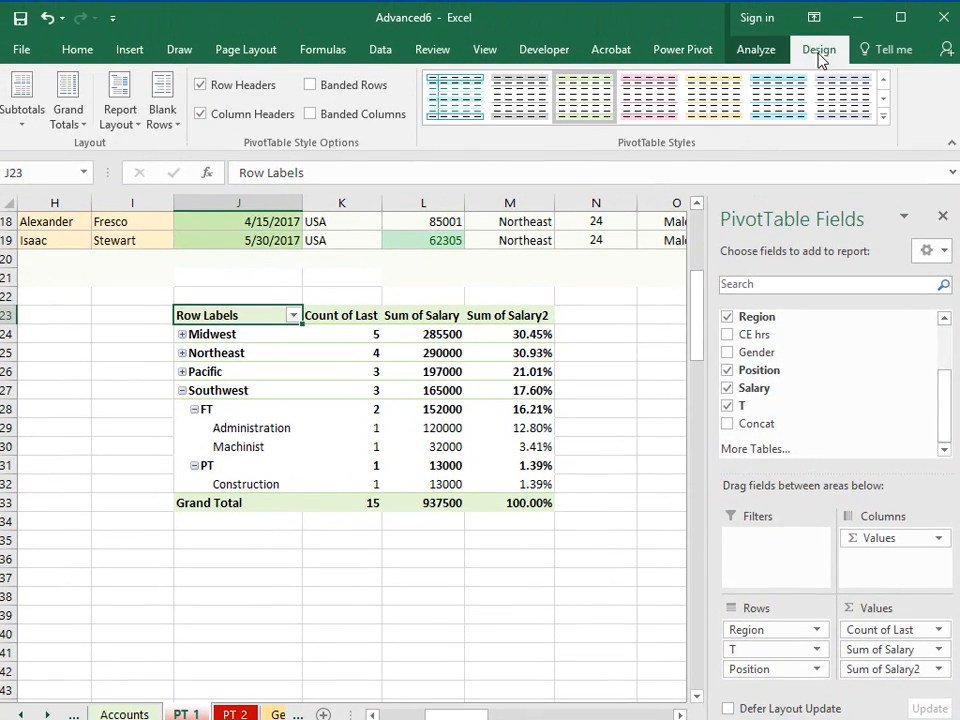
click(757, 51)
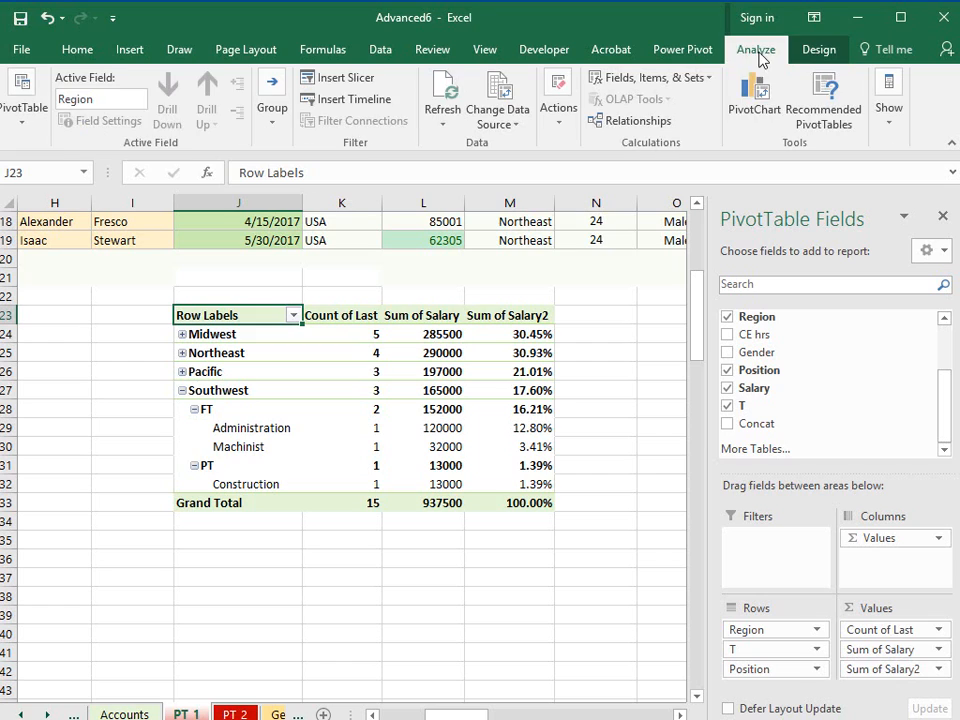
click(889, 128)
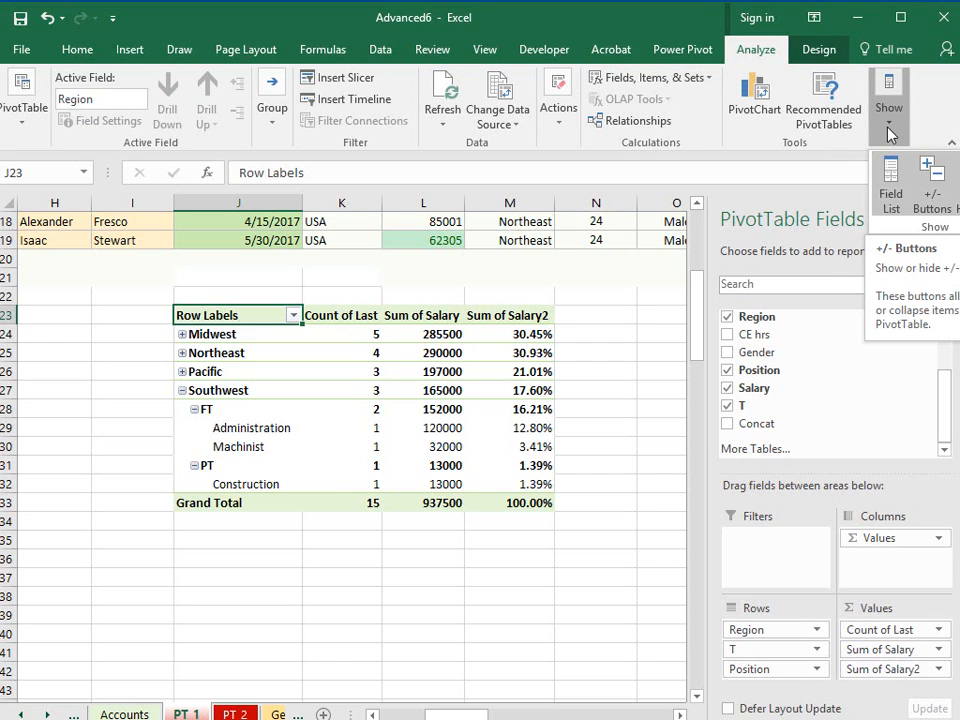
click(889, 162)
- Hide the expand and collapse (+/-) buttons in the region pivot table
click(889, 125)
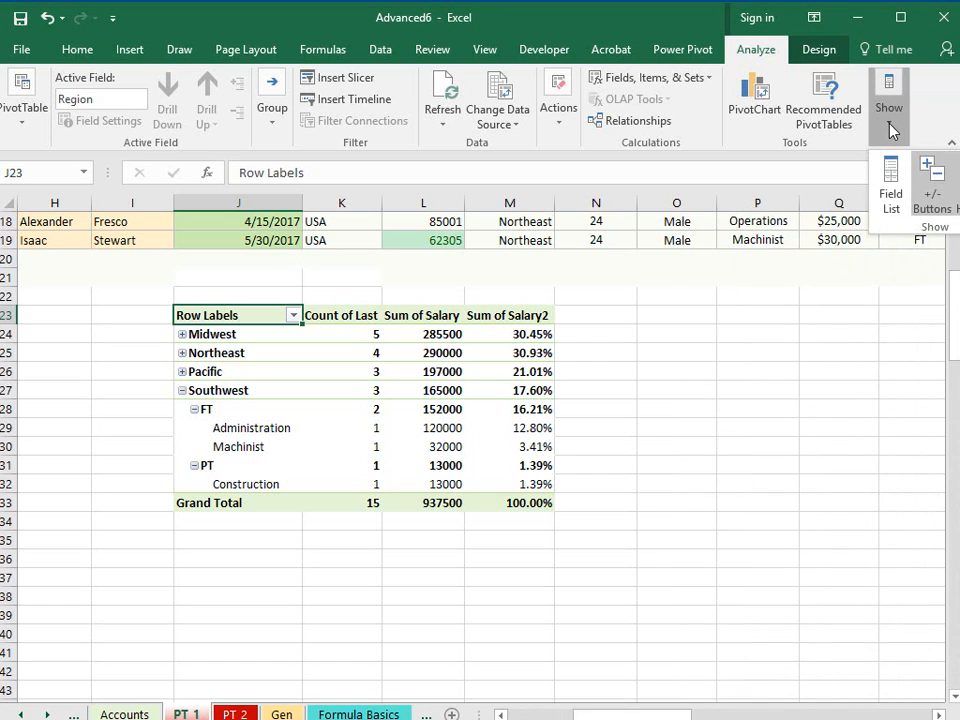
click(933, 206)
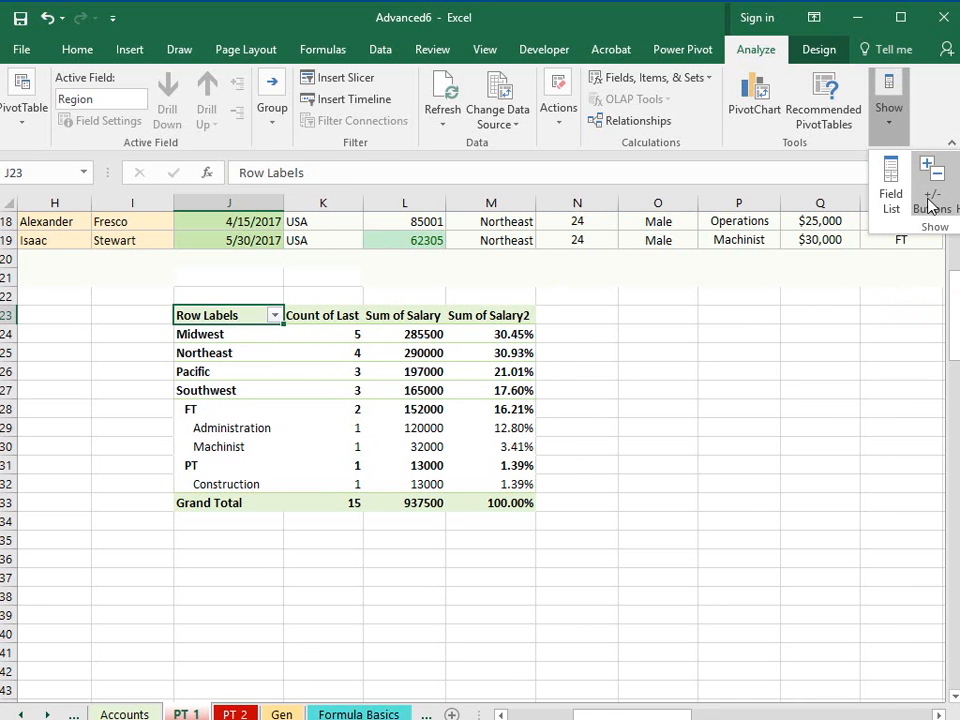
drag(574, 21, 525, 19)
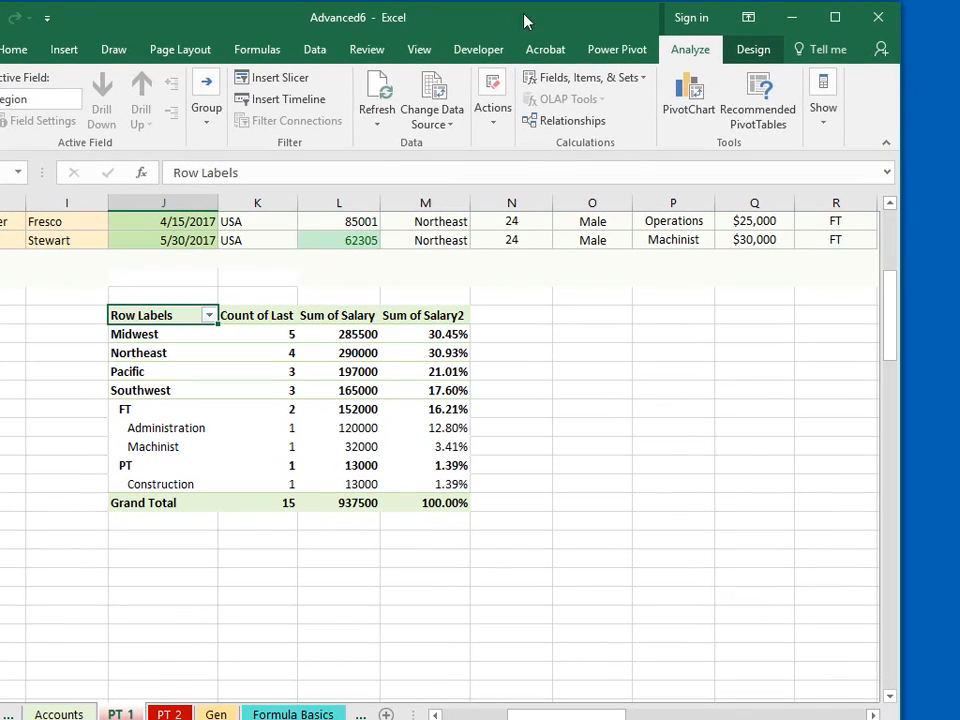
- Hide the field headers of the region pivot table
click(823, 100)
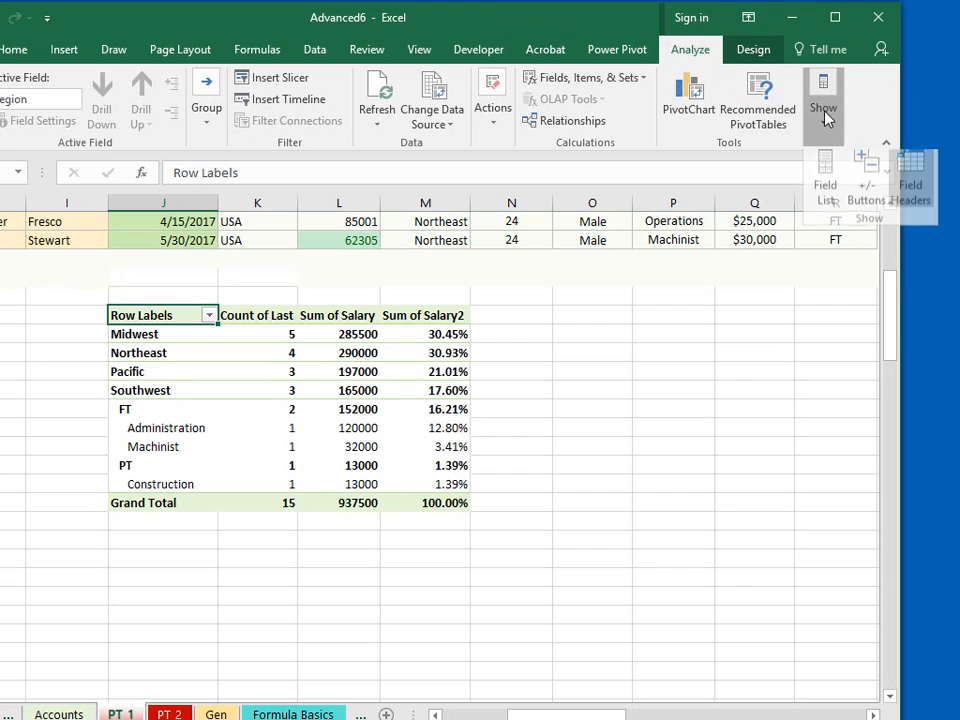
click(911, 205)
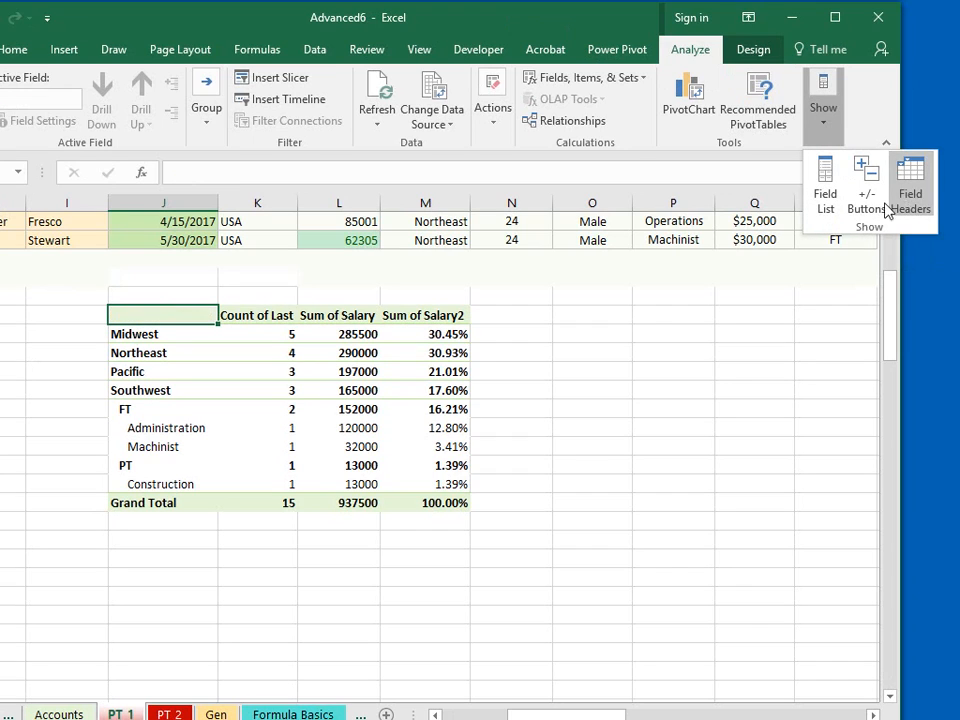
click(415, 632)
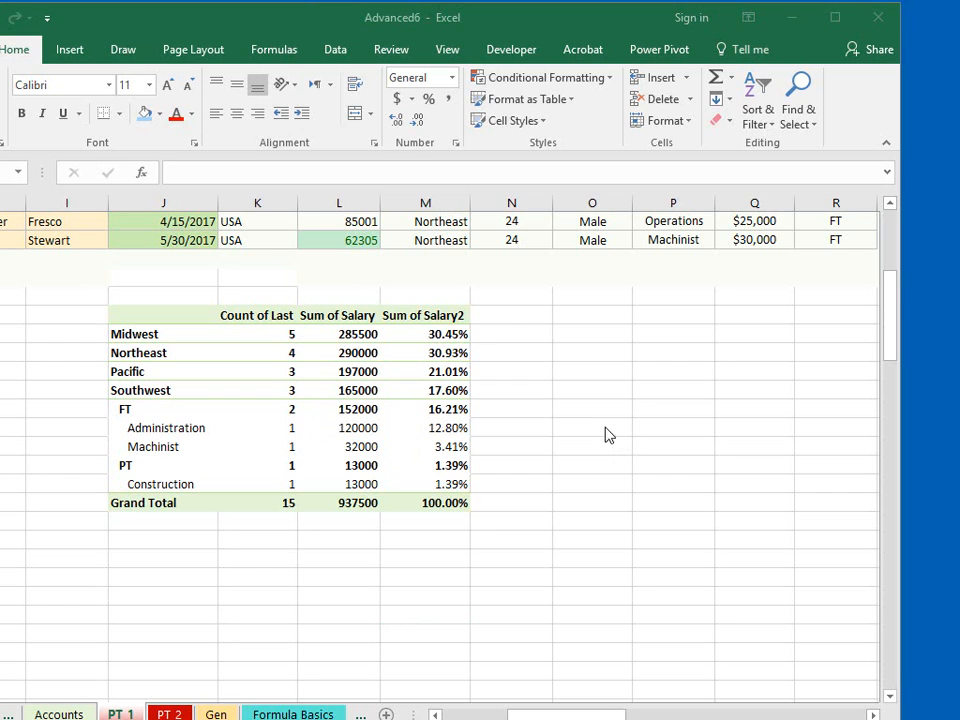
- Show the PivotTable field list again for the region pivot table
click(309, 371)
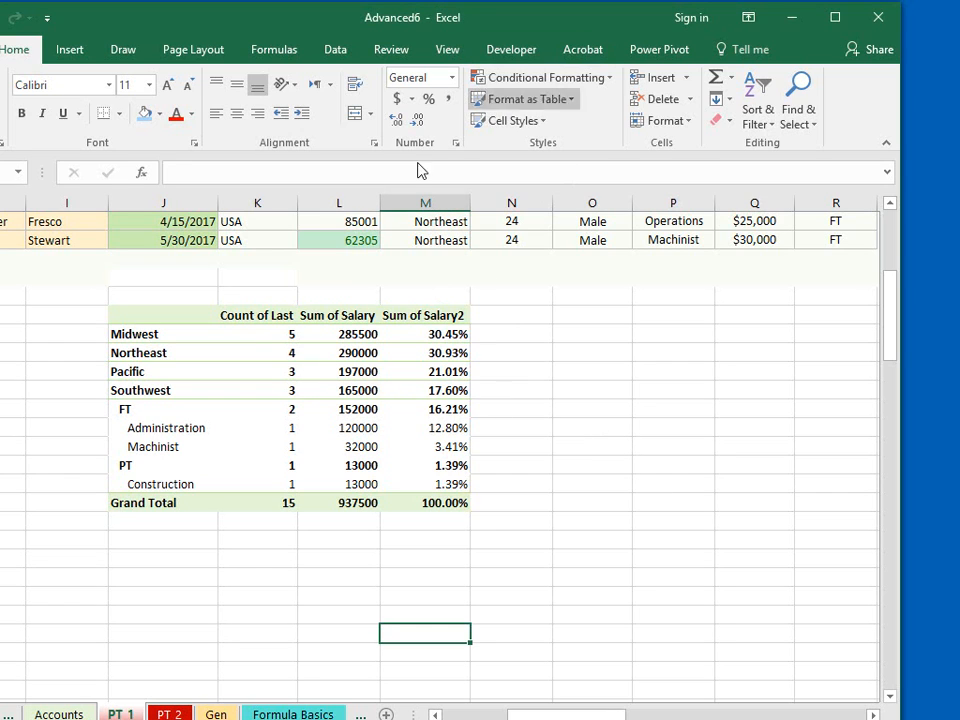
click(250, 373)
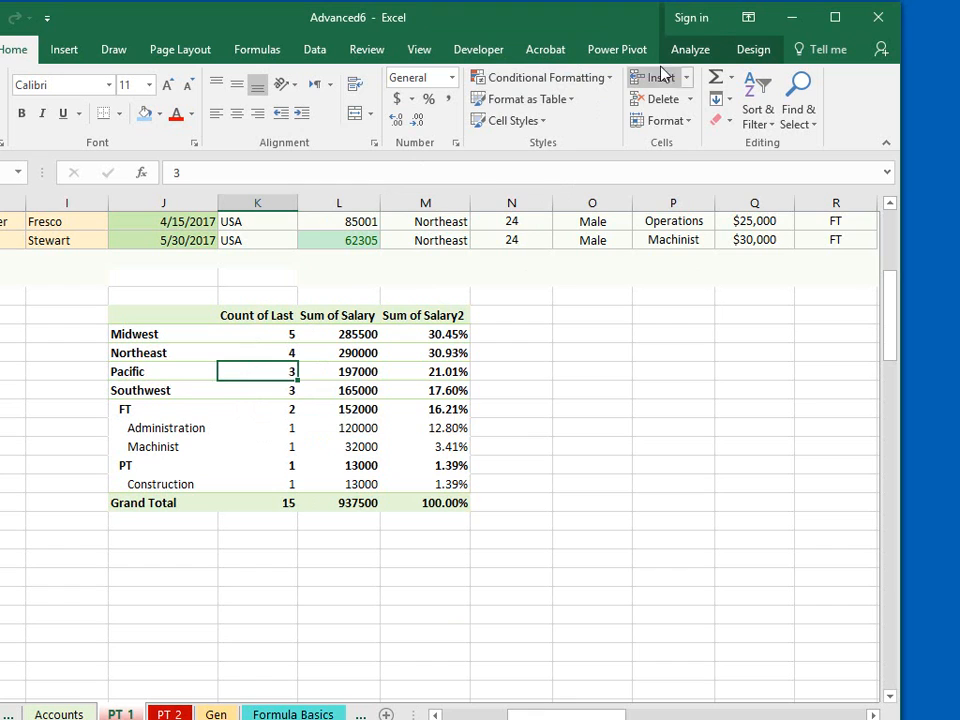
click(700, 52)
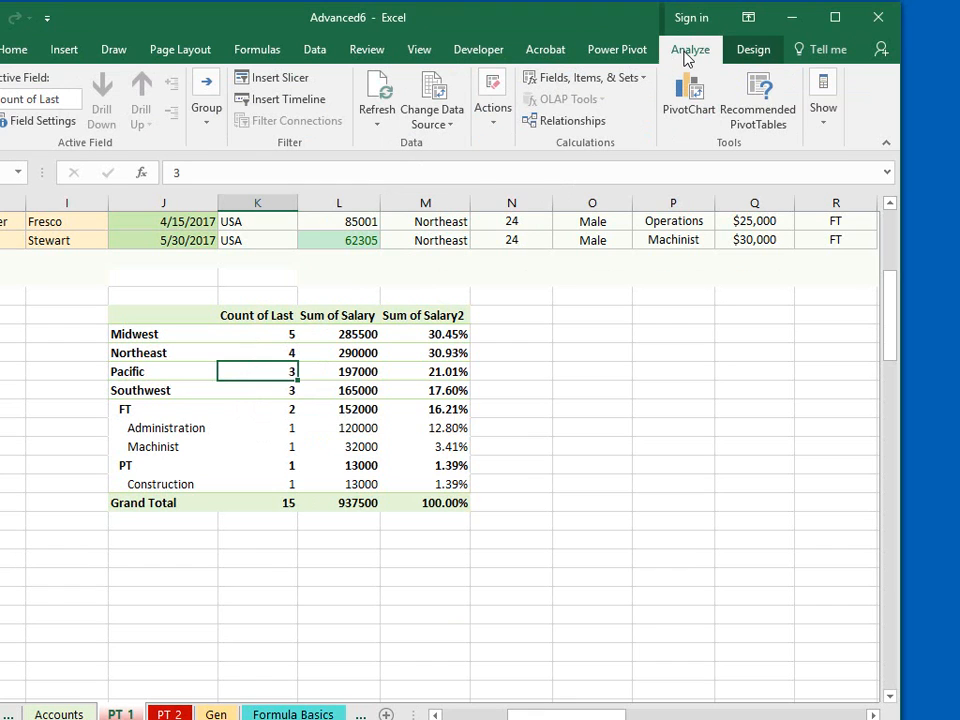
click(825, 125)
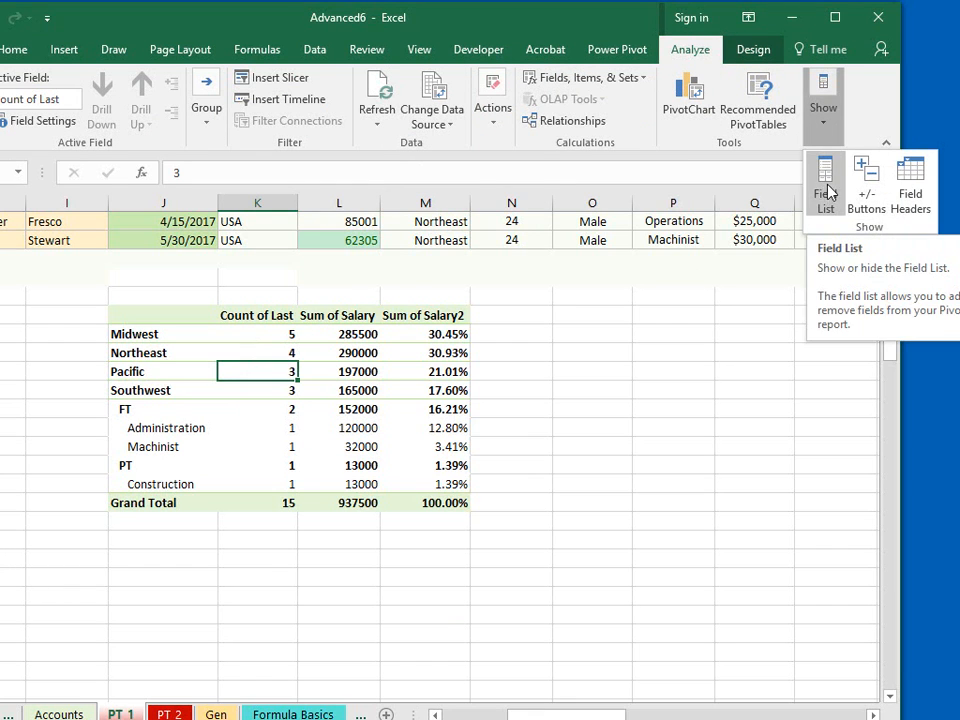
click(825, 195)
- Replace the pivot table's Region, Position, Salary, T and Count of Last fields with the sum of CE hrs as the only value
click(661, 318)
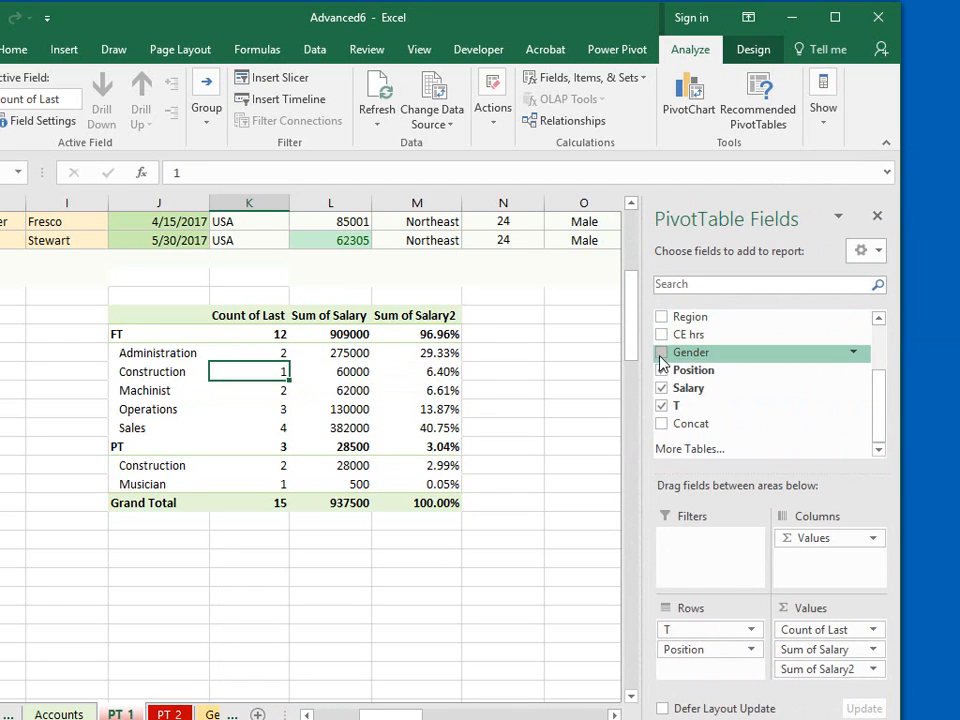
click(661, 370)
click(660, 407)
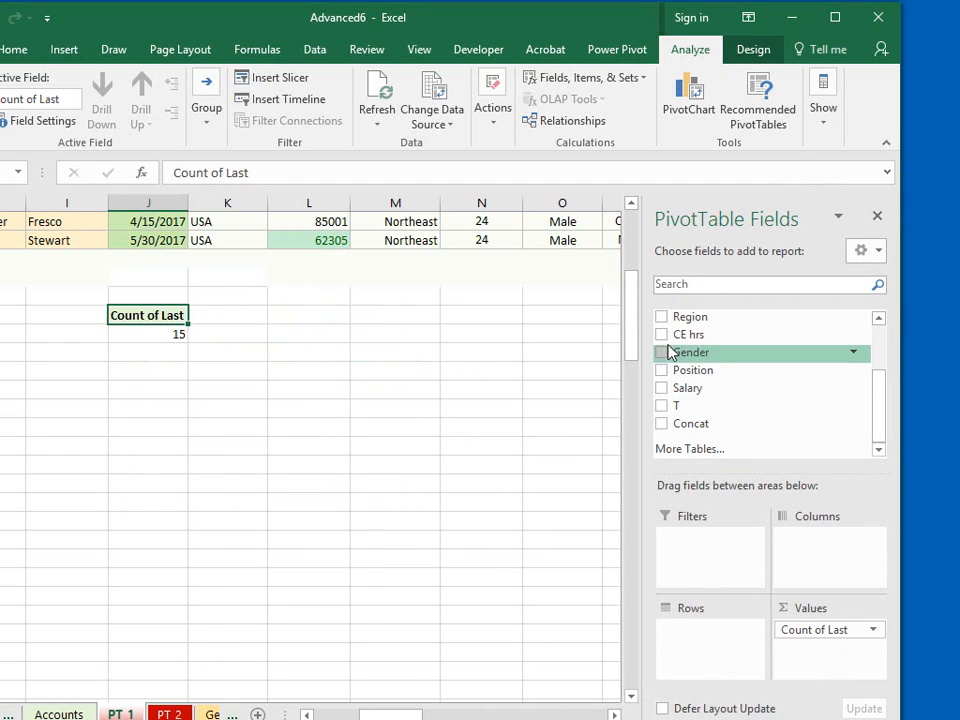
click(661, 336)
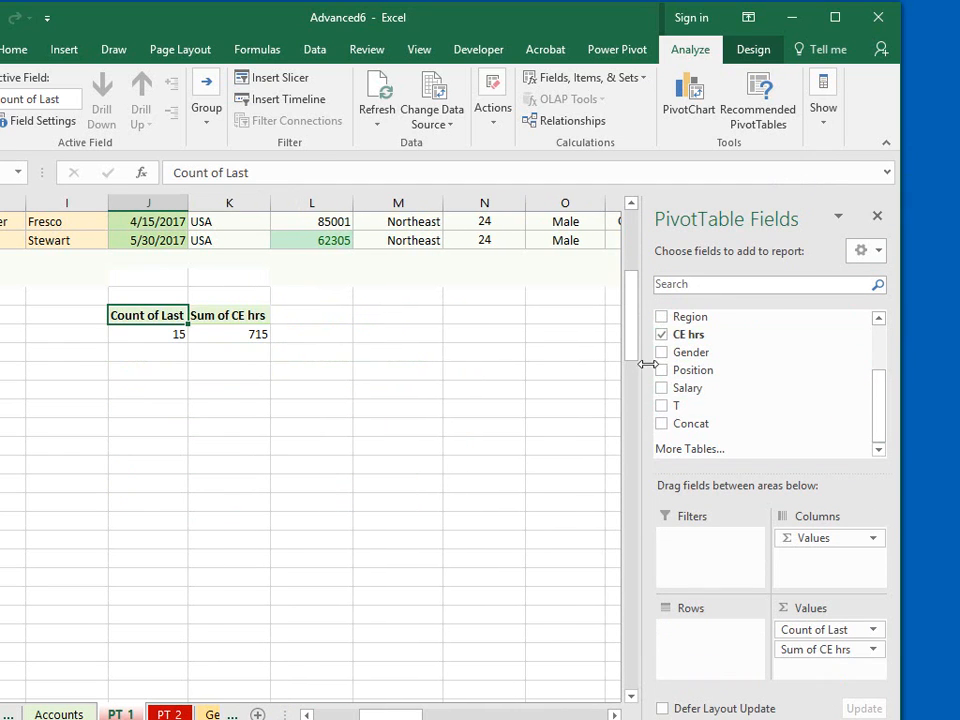
click(873, 629)
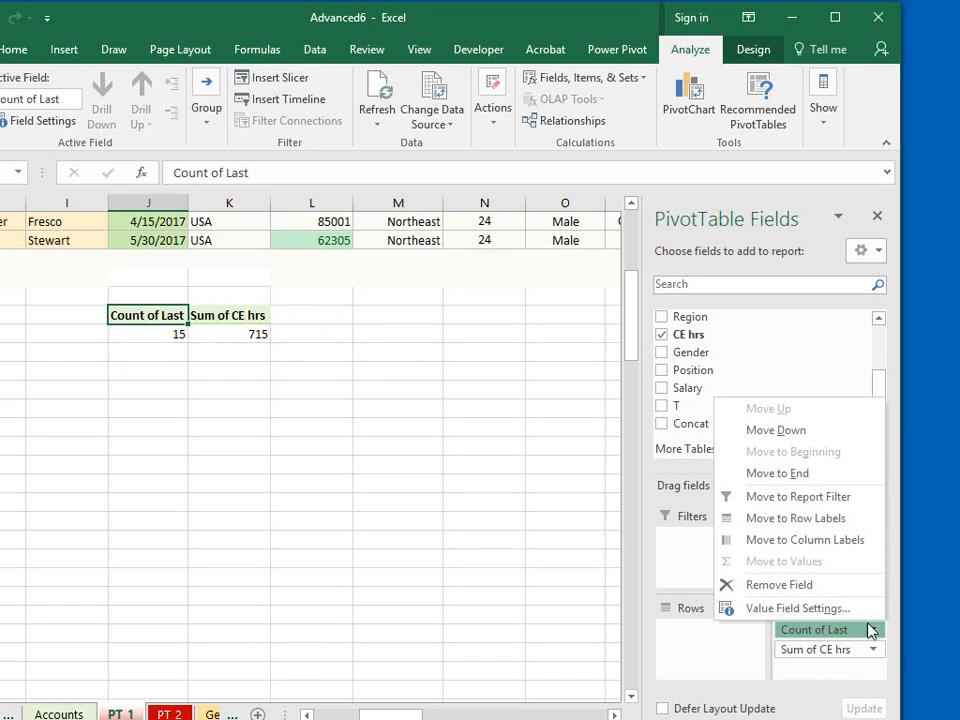
click(815, 588)
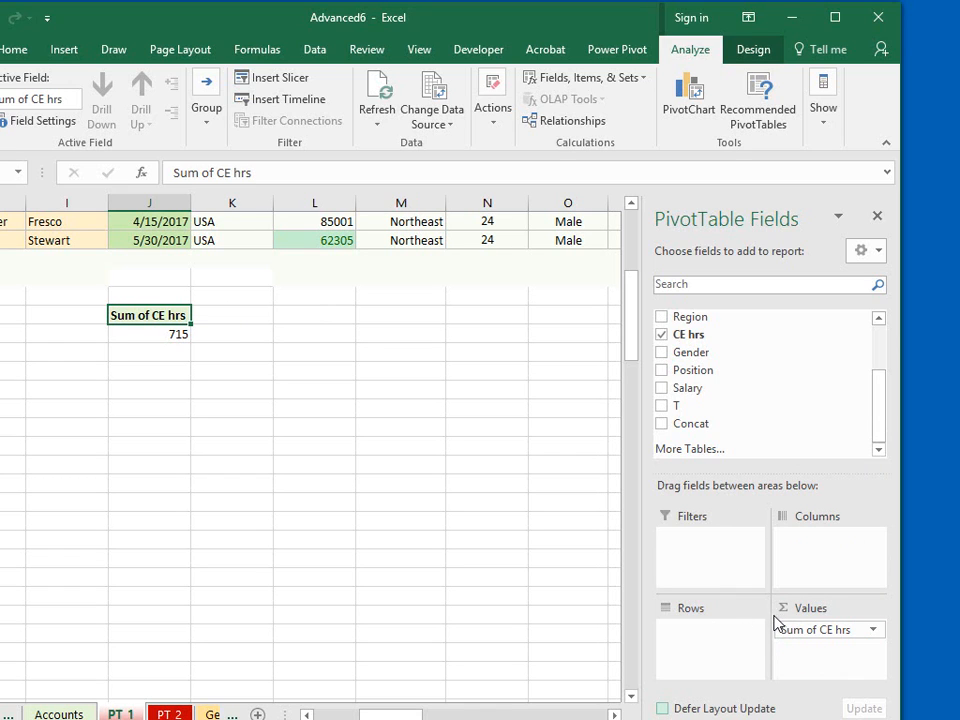
- Add the Date field to the pivot table's rows, and remove Quarters and Date so only Years groups the CE hours
drag(881, 426, 890, 370)
click(661, 351)
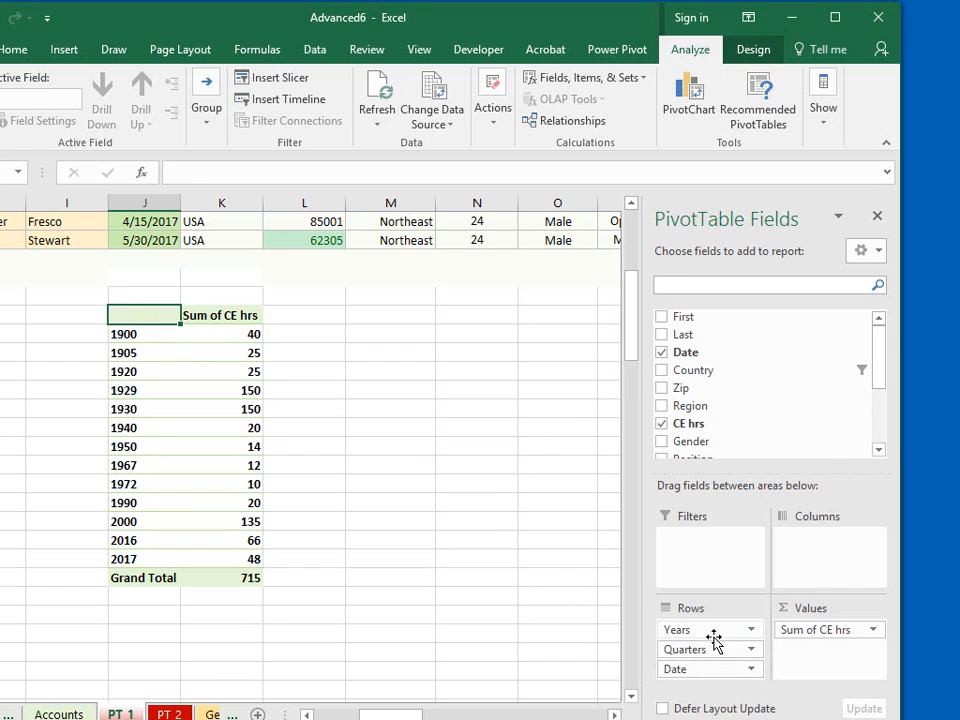
click(750, 650)
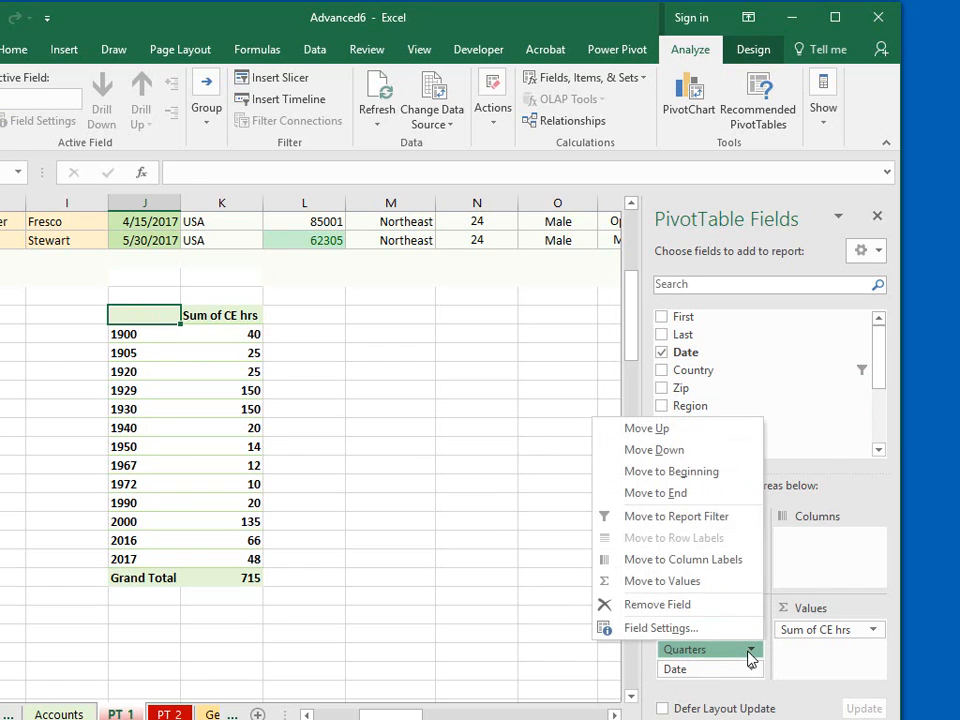
click(724, 605)
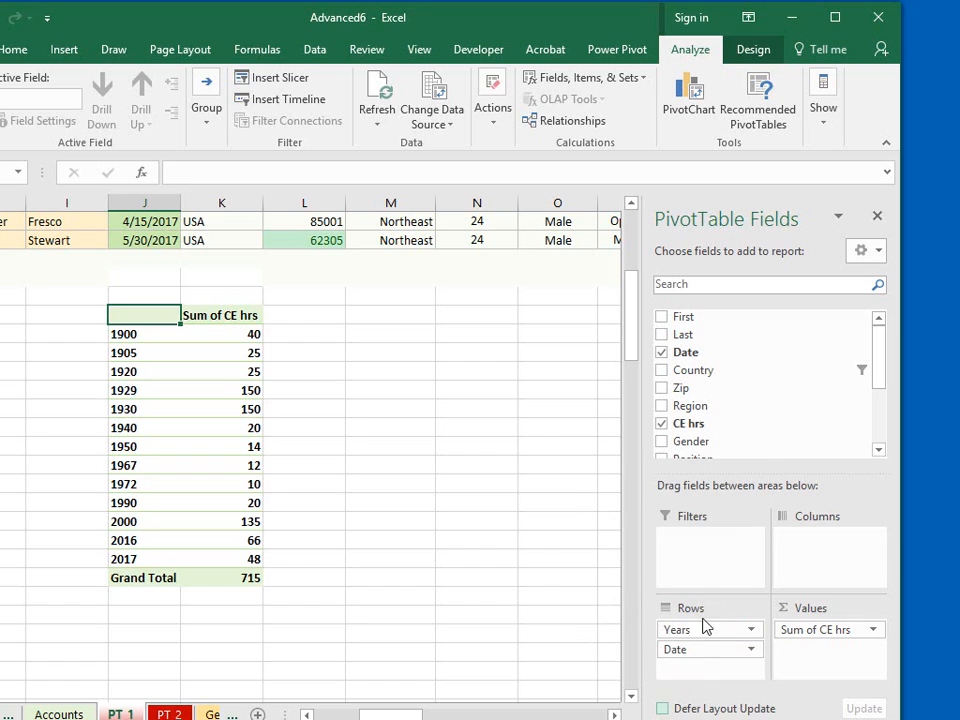
click(749, 651)
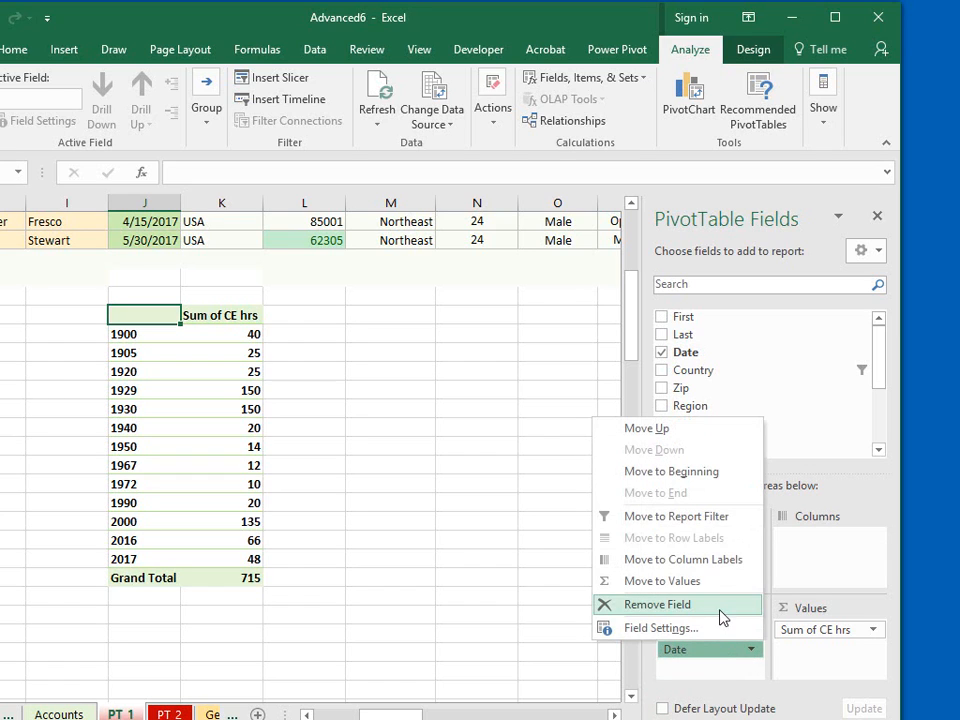
click(724, 605)
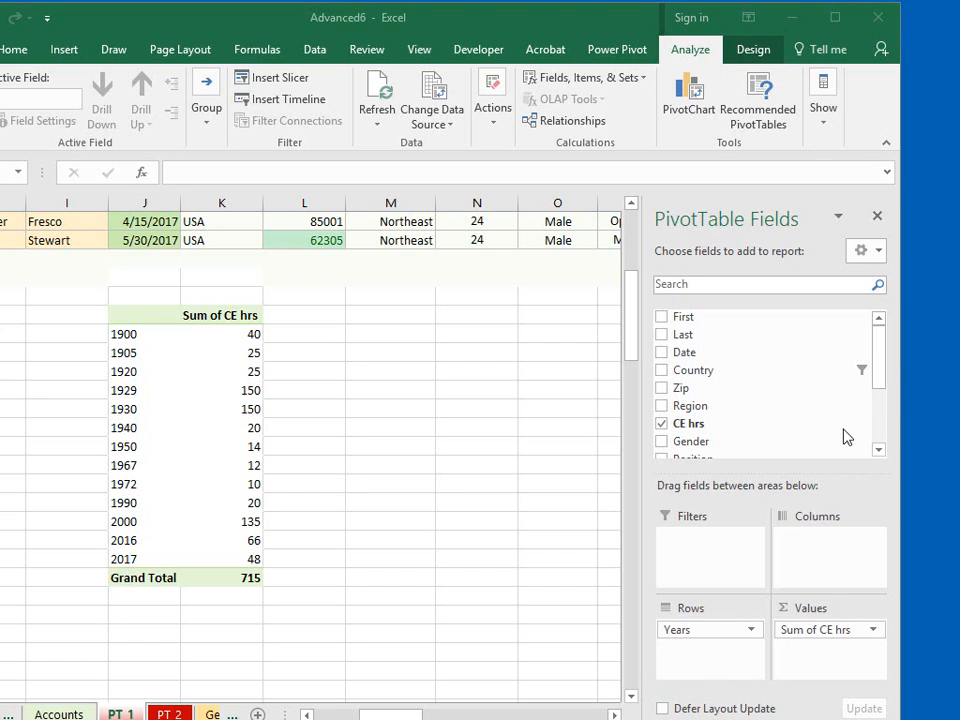
- Filter the Years field to include only 2016 and 2017
click(873, 370)
drag(873, 375, 867, 431)
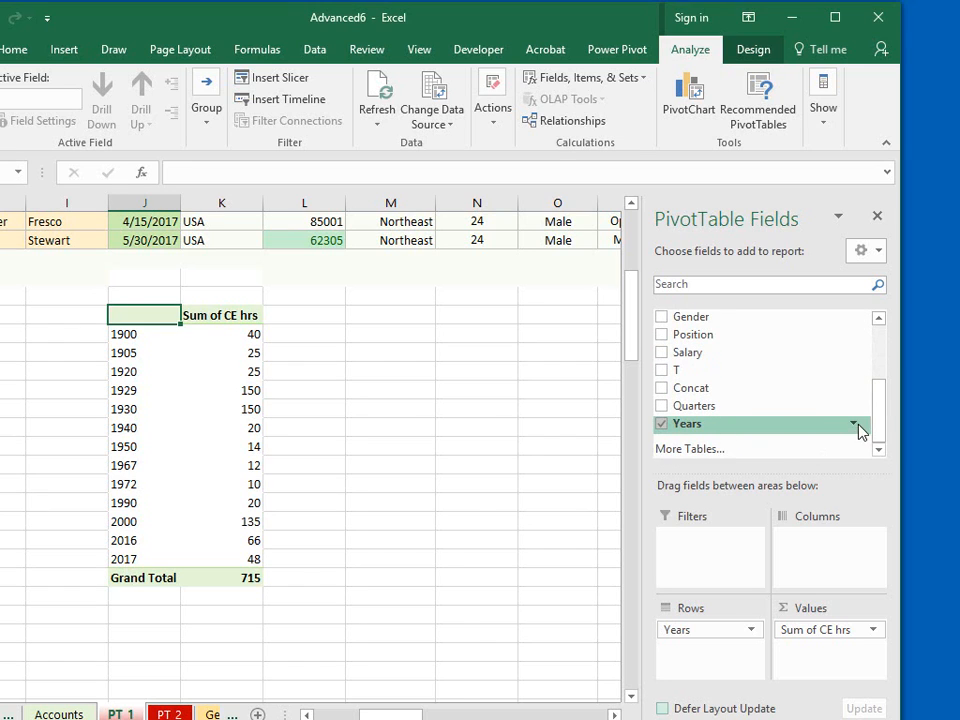
click(854, 425)
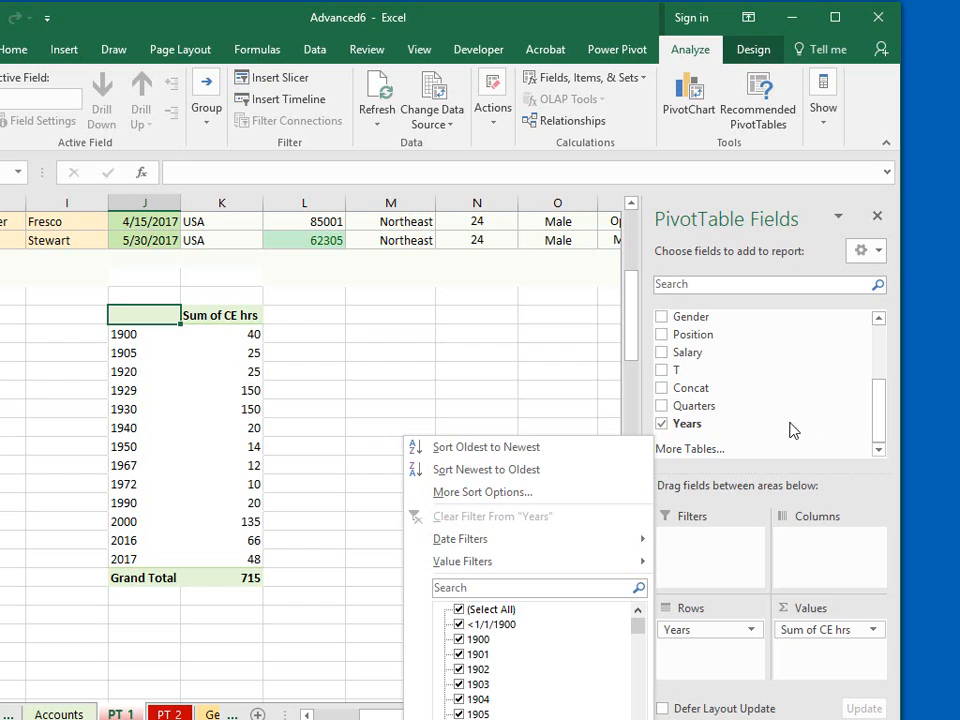
click(459, 611)
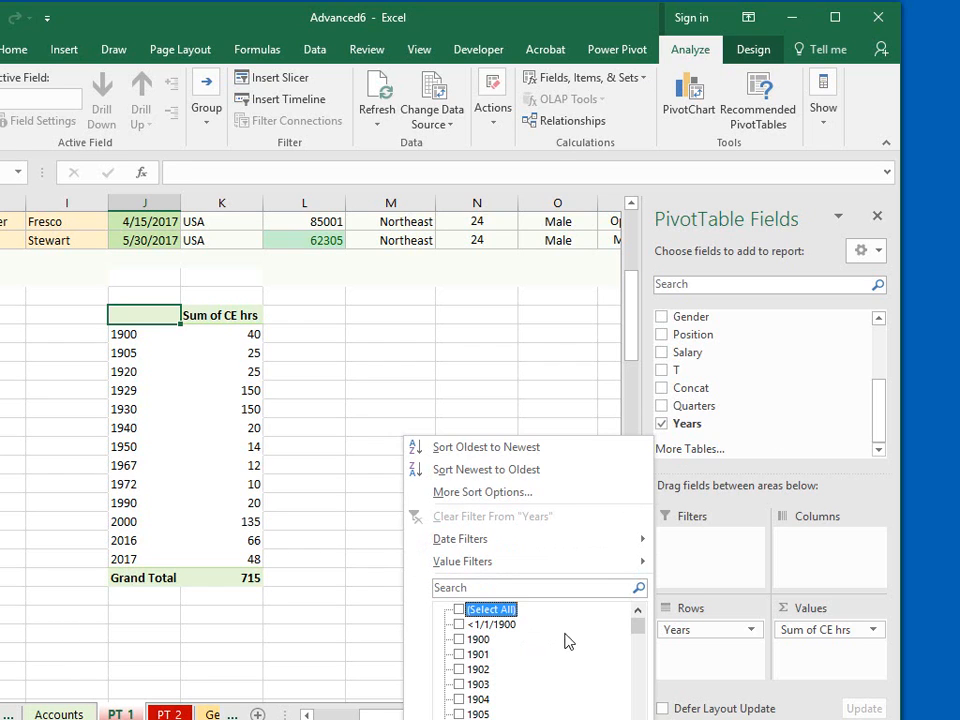
drag(645, 636, 637, 719)
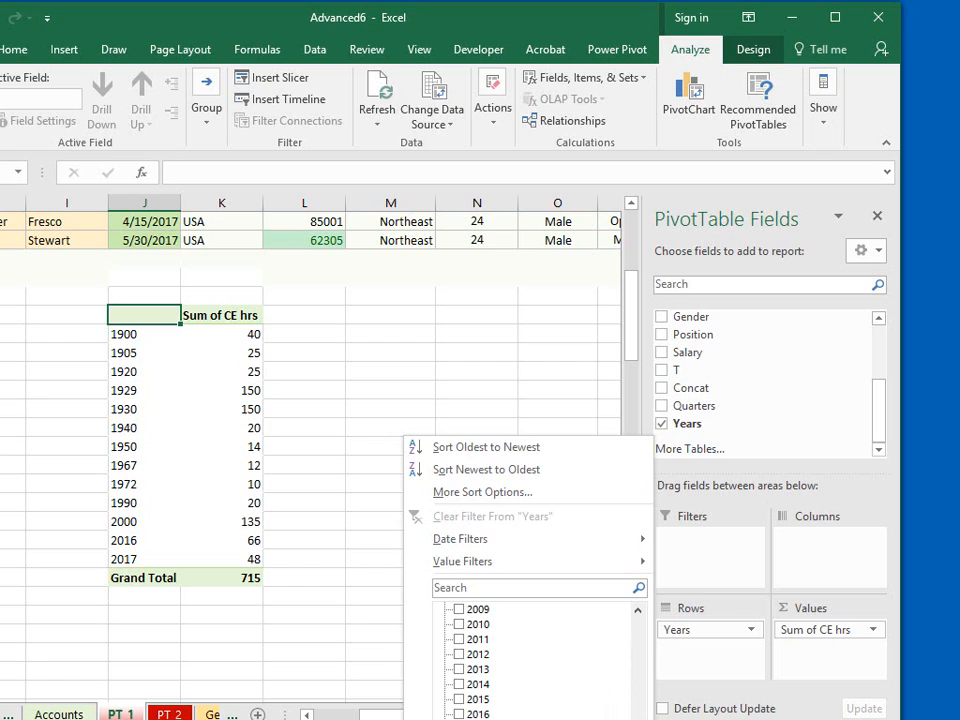
click(459, 713)
click(532, 719)
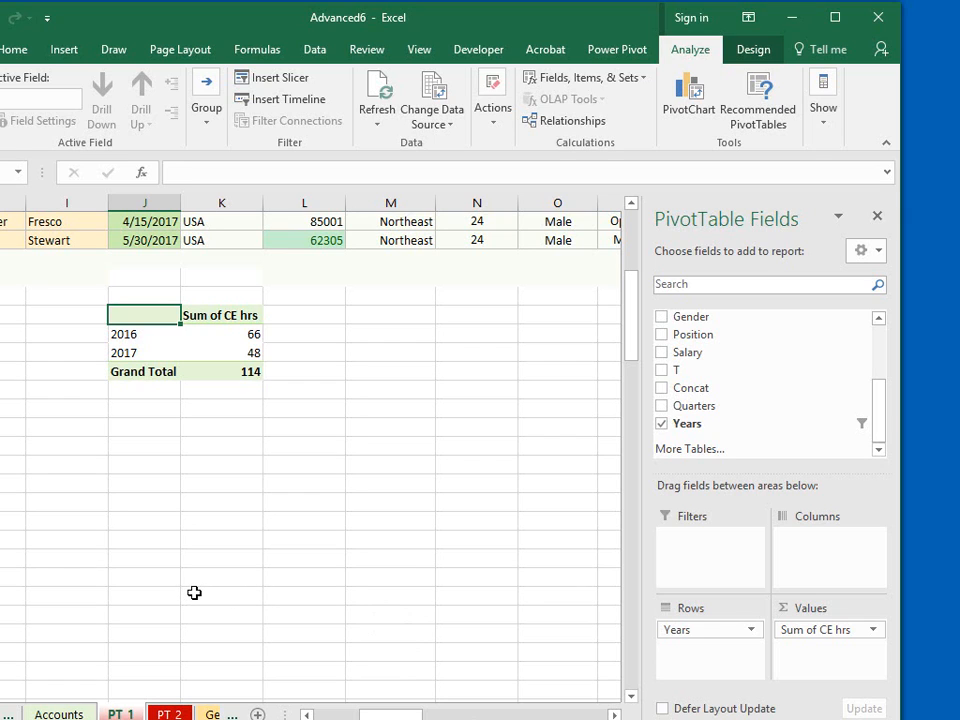
- Add the Concat field to the pivot table's rows beneath Years
key(ctrl+z)
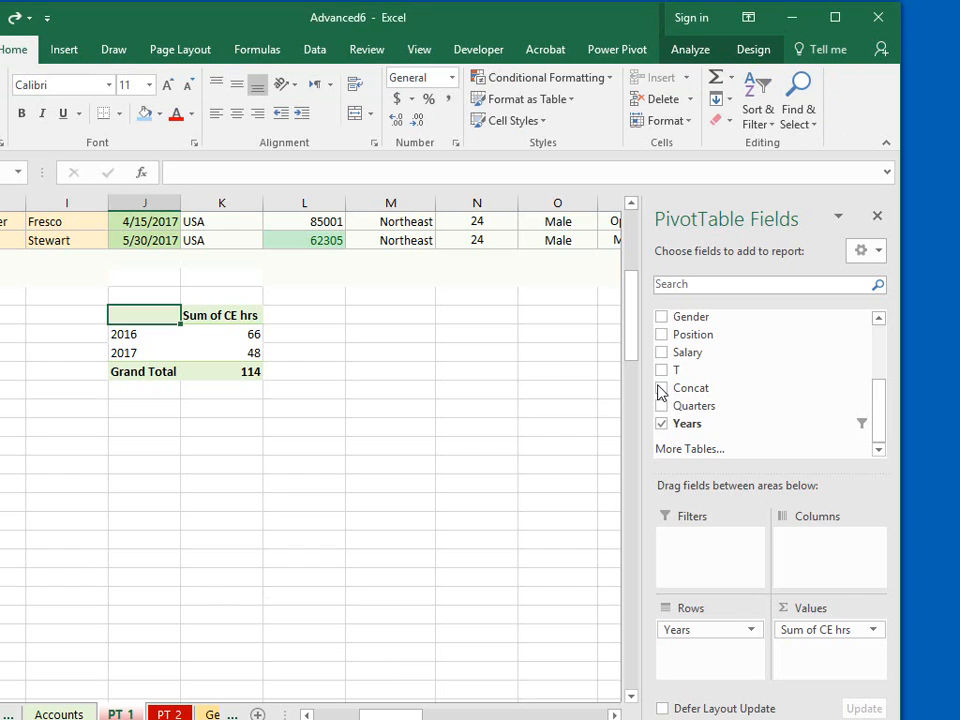
click(662, 390)
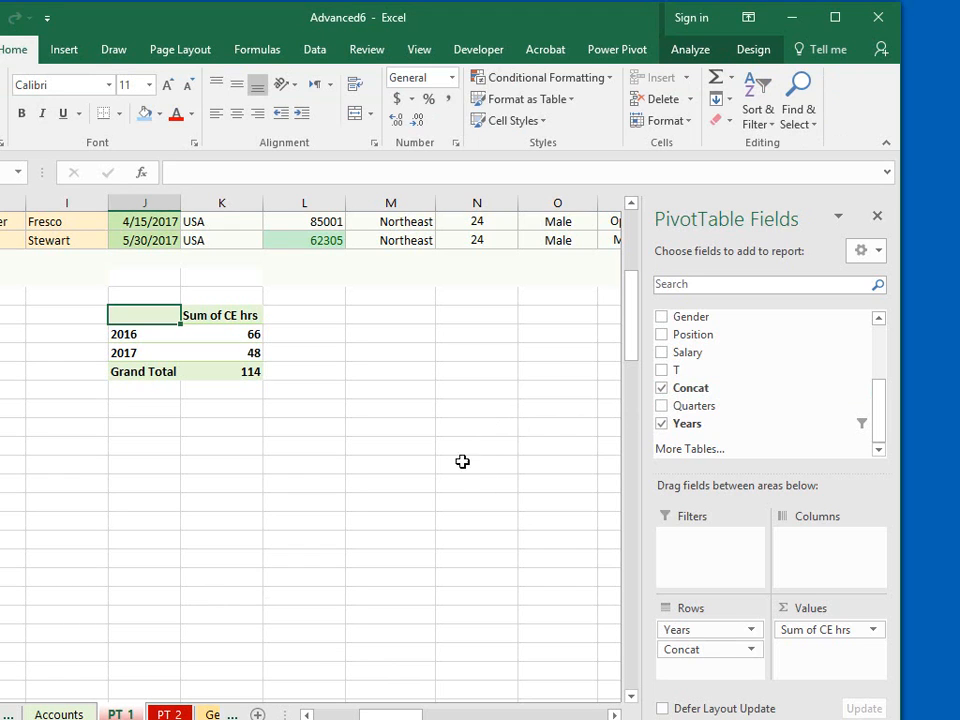
- Show the expand and collapse (+/-) buttons again and expand the 2016 and 2017 groups to list the individual employees
click(156, 333)
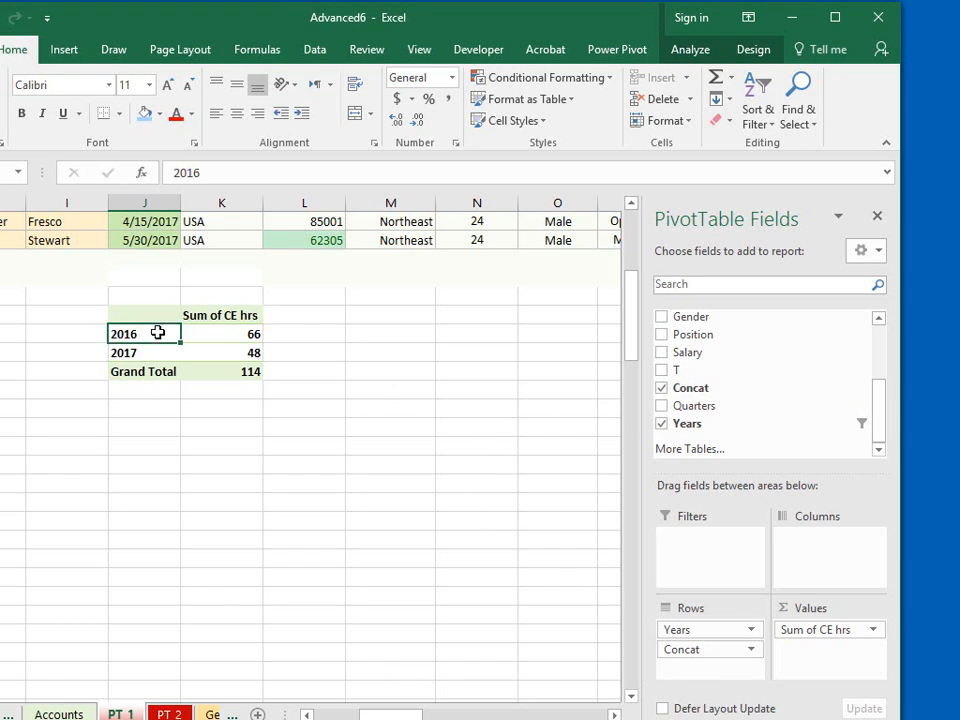
click(695, 52)
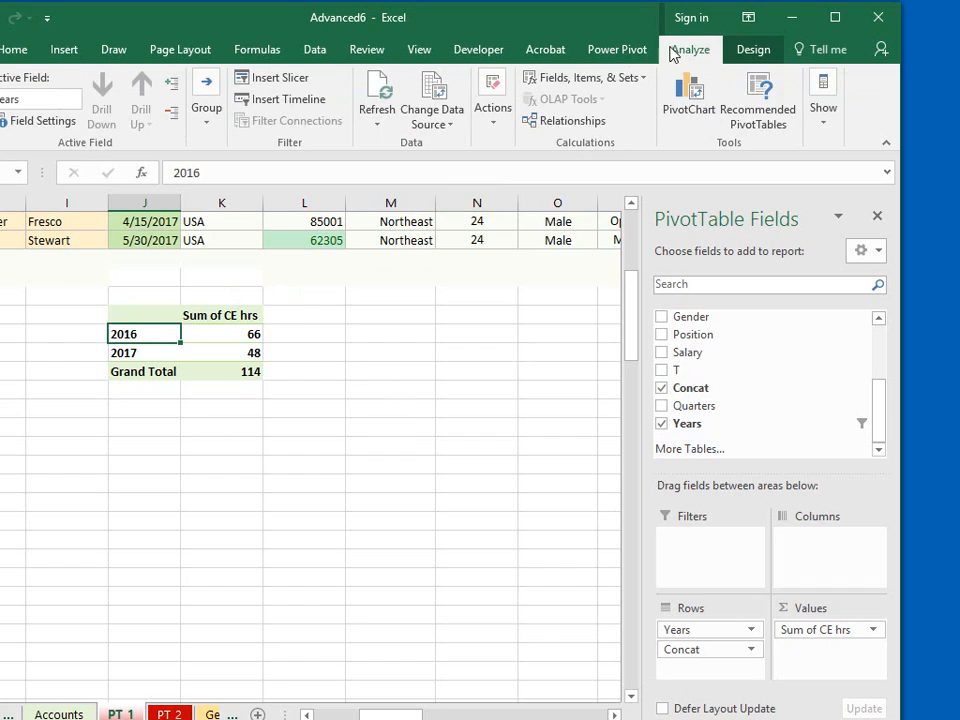
click(823, 115)
click(862, 205)
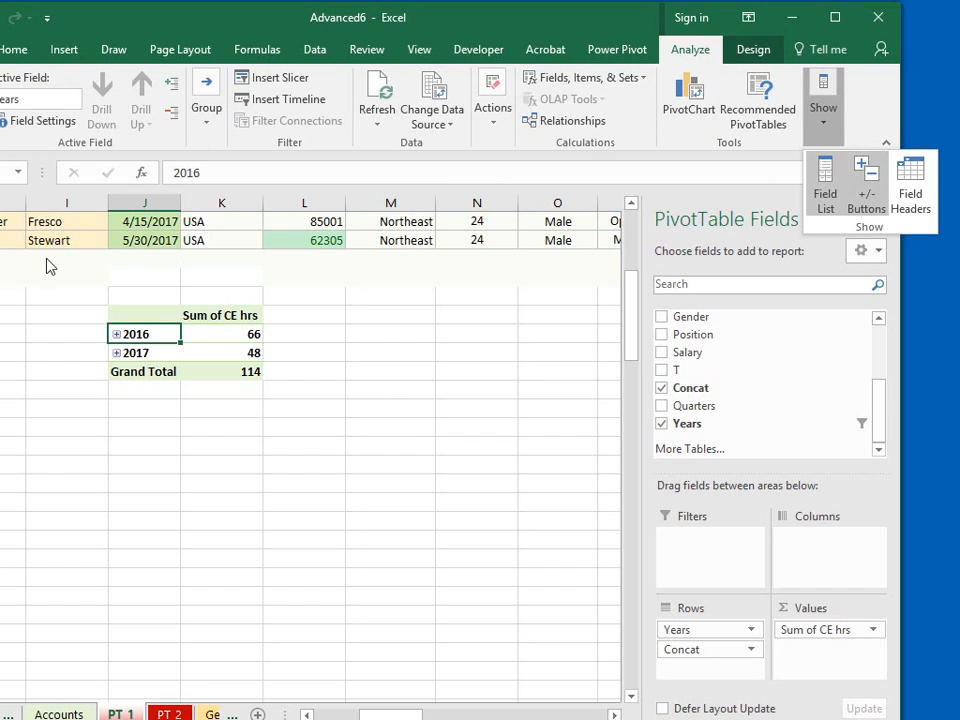
click(117, 335)
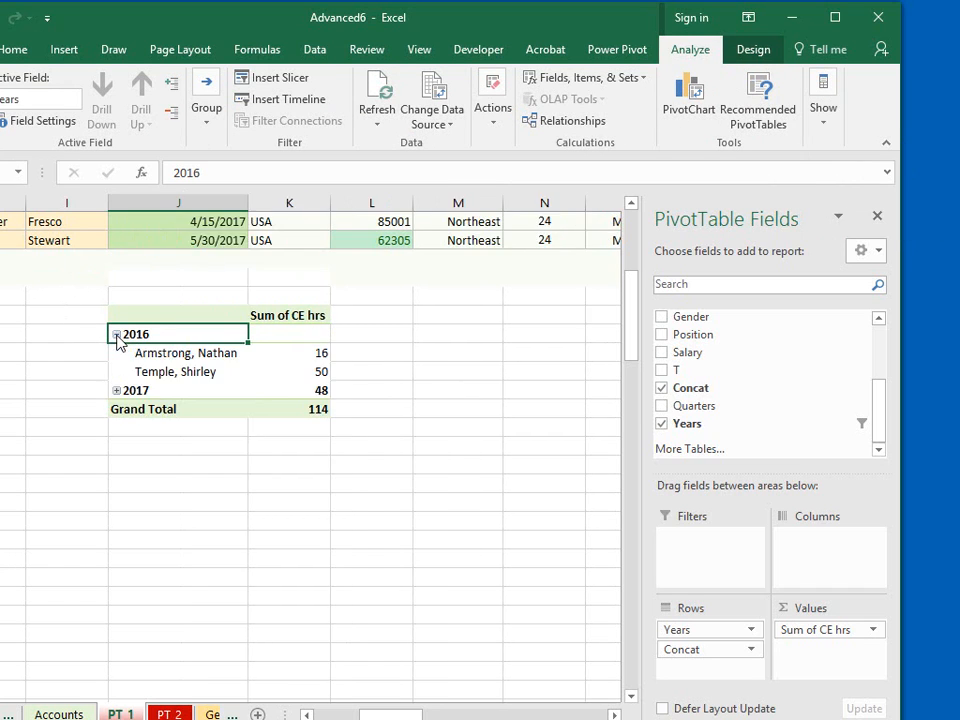
click(117, 391)
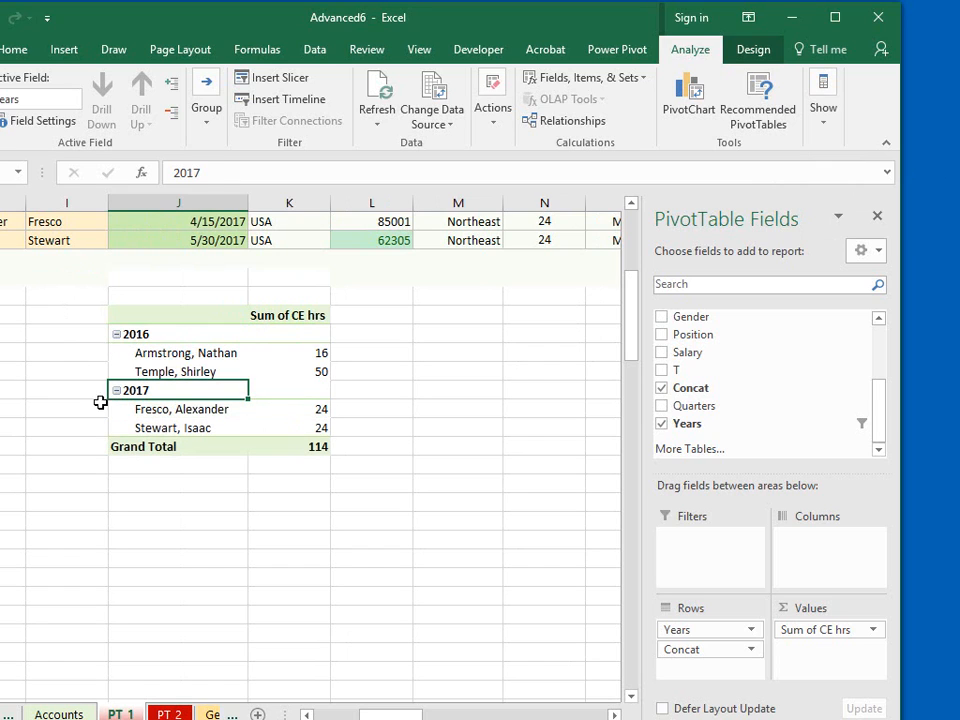